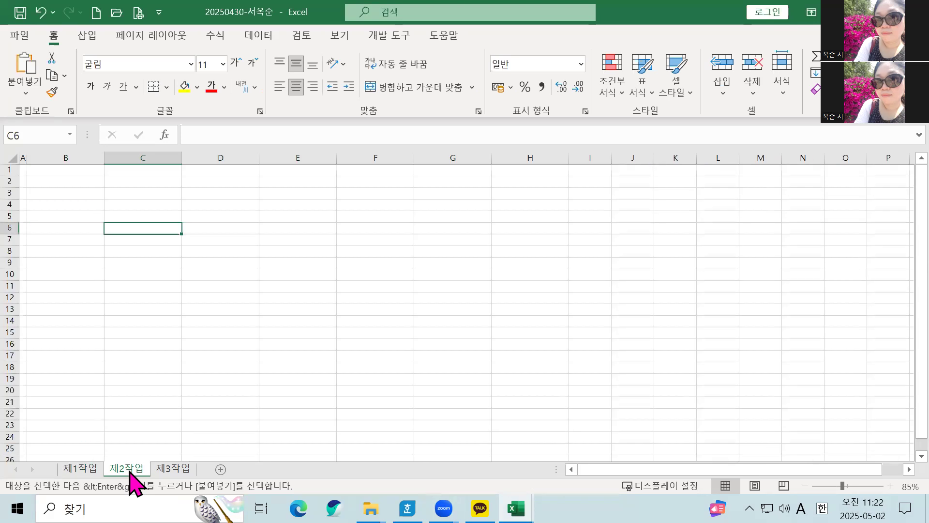
Paste the copied car table at B2 on the 제2작업 sheet and widen columns B through H equally.
{"action": "left_click", "coordinate": [63, 179]}
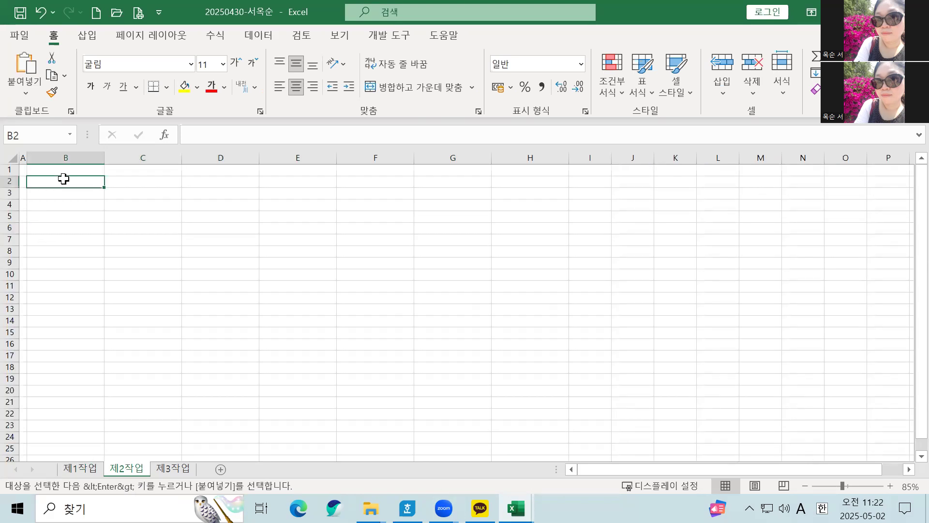
{"action": "key", "text": "ctrl+v"}
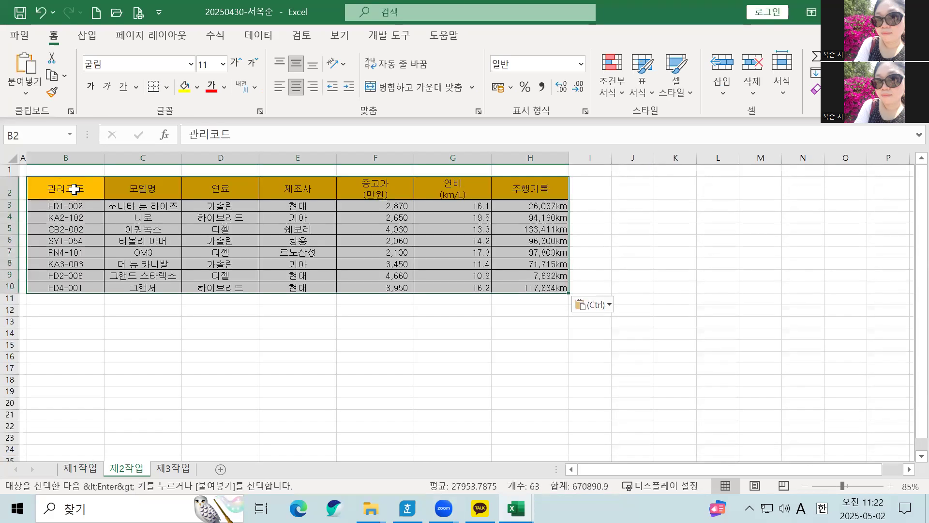
{"action": "left_click", "coordinate": [76, 160]}
{"action": "left_click_drag", "start_coordinate": [76, 160], "coordinate": [499, 162]}
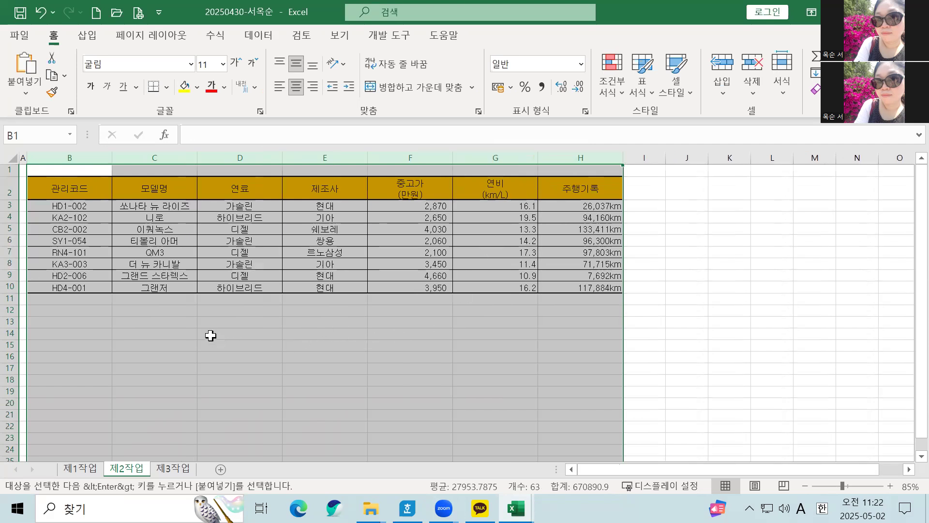
{"action": "left_click_drag", "start_coordinate": [78, 154], "coordinate": [580, 157]}
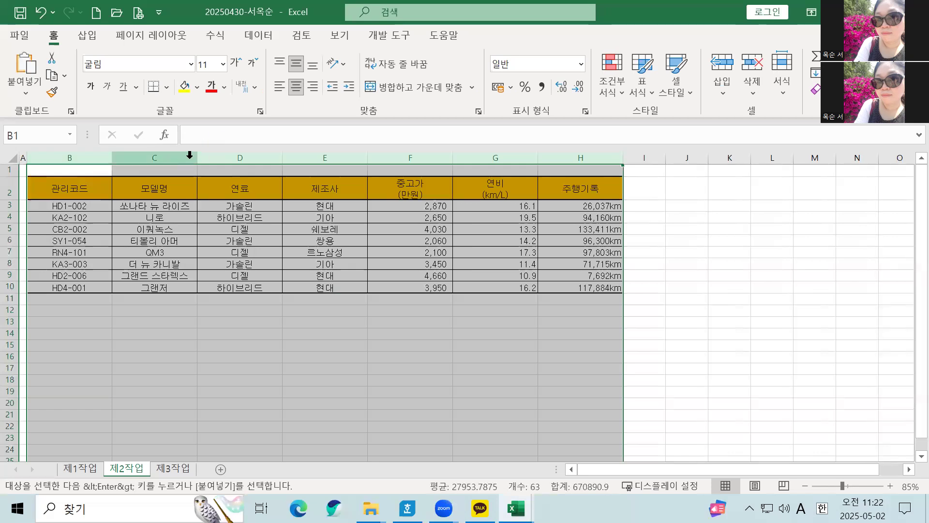
{"action": "left_click_drag", "start_coordinate": [197, 161], "coordinate": [203, 158]}
{"action": "left_click", "coordinate": [121, 335]}
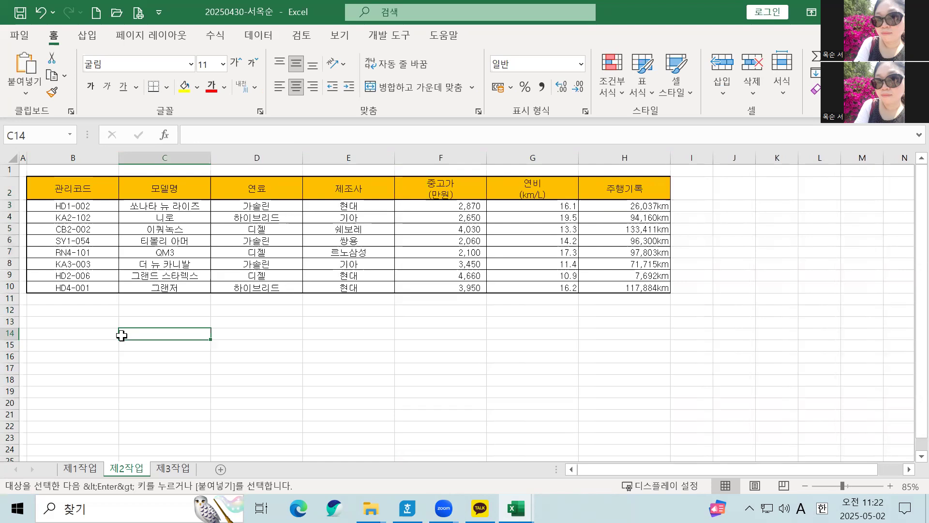
Merge and center cells B11:G11 directly below the table.
{"action": "left_click", "coordinate": [64, 312]}
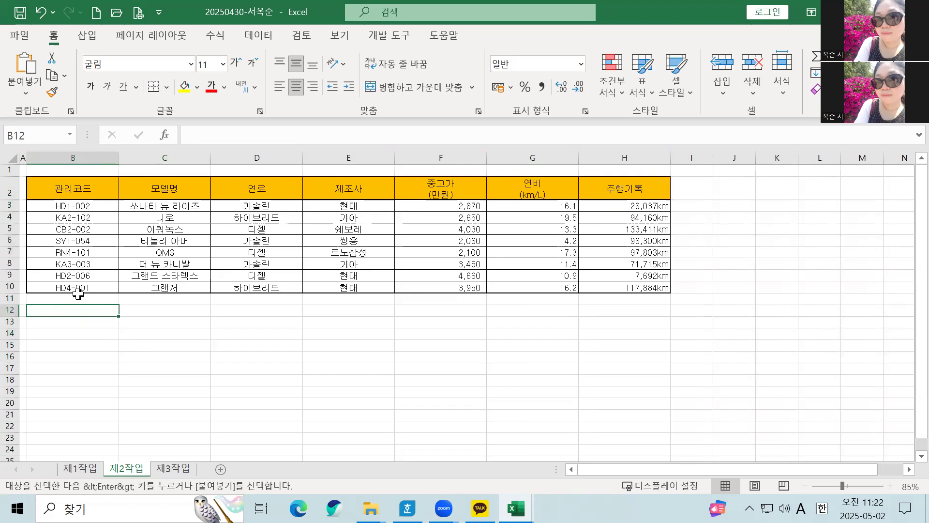
{"action": "left_click", "coordinate": [58, 299]}
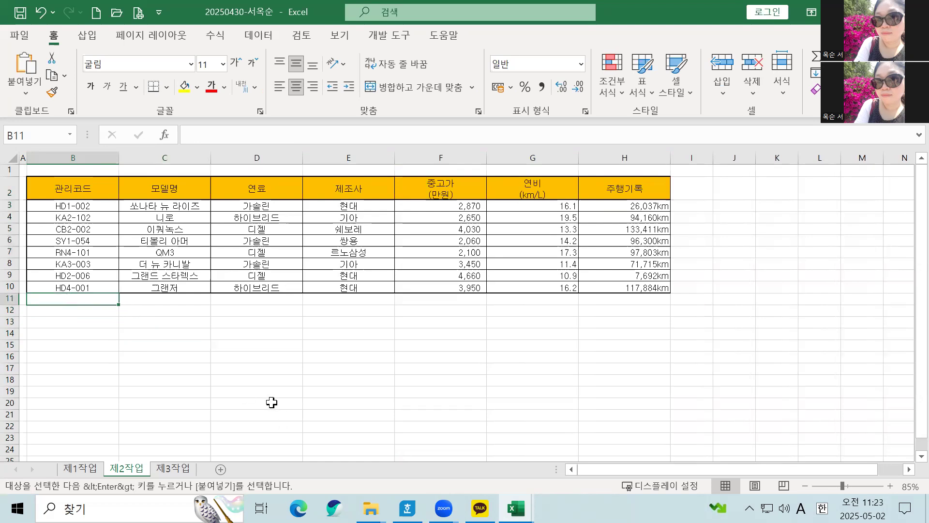
{"action": "scroll", "coordinate": [272, 402], "scroll_direction": "up", "scroll_amount": 2, "text": "ctrl"}
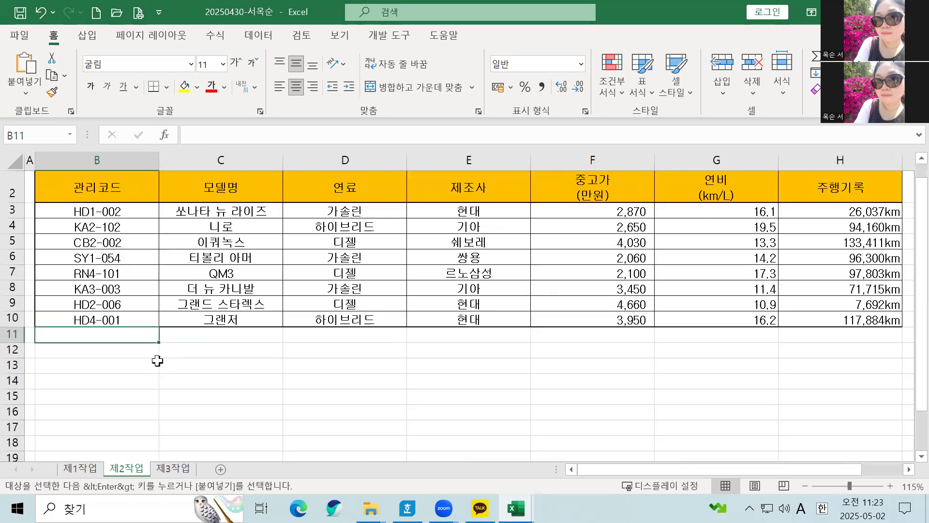
{"action": "scroll", "coordinate": [160, 363], "scroll_direction": "up", "scroll_amount": 1}
{"action": "left_click_drag", "start_coordinate": [143, 352], "coordinate": [706, 354]}
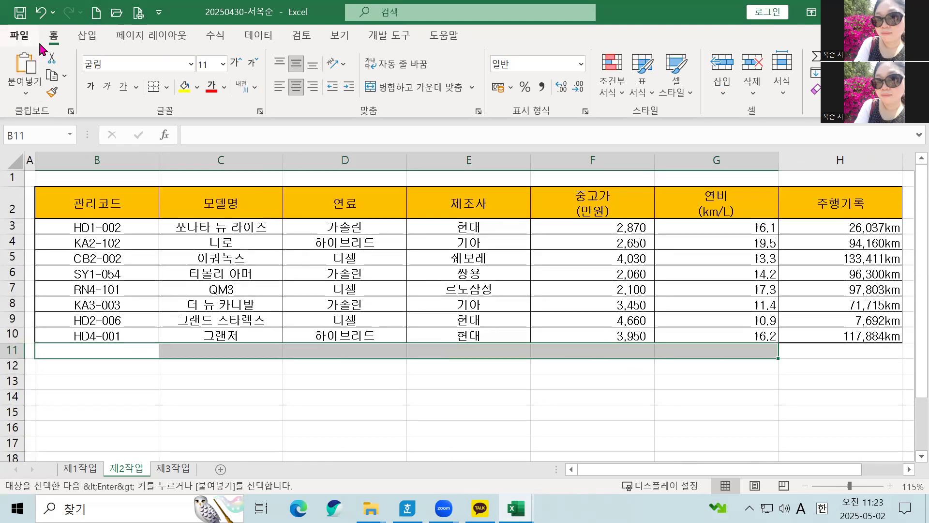
{"action": "left_click", "coordinate": [390, 88]}
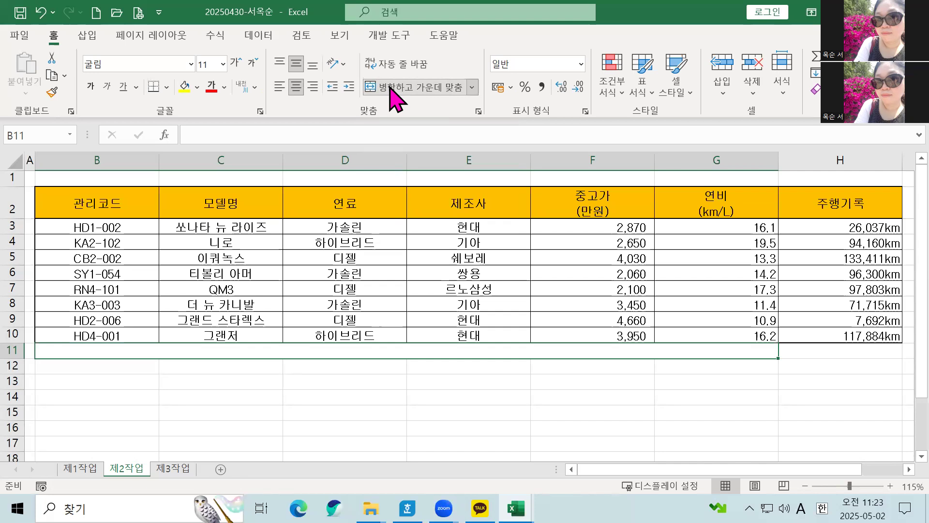
Enter the label "현대 자동차의 연비(km/L) 평균" in the merged cell B11:G11.
{"action": "type", "text": "GUSEO"}
{"action": "key", "text": "BackSpace"}
{"action": "key", "text": "BackSpace"}
{"action": "key", "text": "BackSpace"}
{"action": "key", "text": "BackSpace"}
{"action": "key", "text": "Hangul"}
{"action": "type", "text": "현대"}
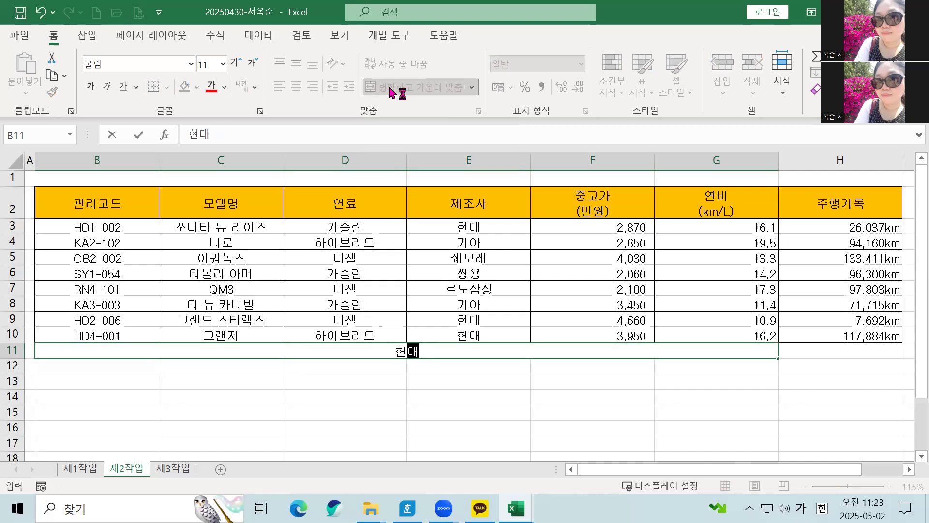
{"action": "type", "text": " 자동차의 "}
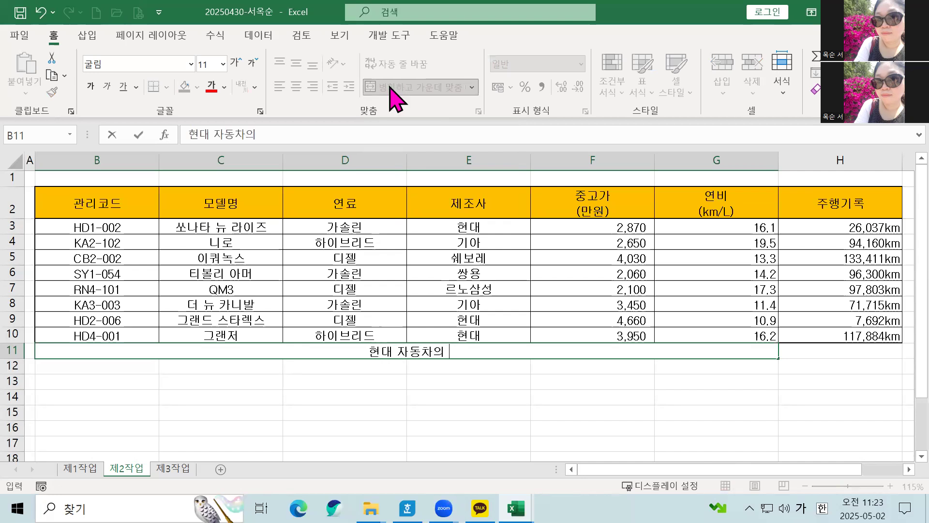
{"action": "type", "text": "연비("}
{"action": "key", "text": "Hangul"}
{"action": "type", "text": "K"}
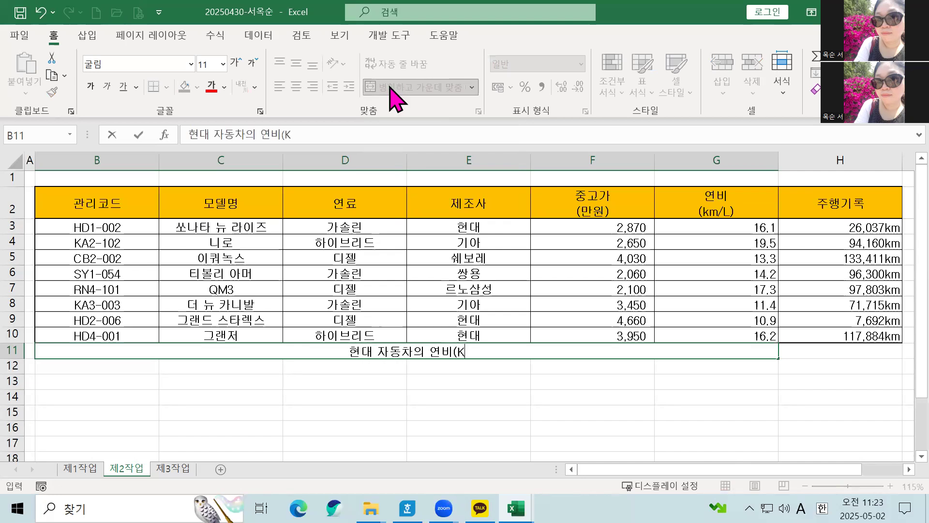
{"action": "type", "text": "M"}
{"action": "key", "text": "BackSpace"}
{"action": "key", "text": "BackSpace"}
{"action": "type", "text": "km"}
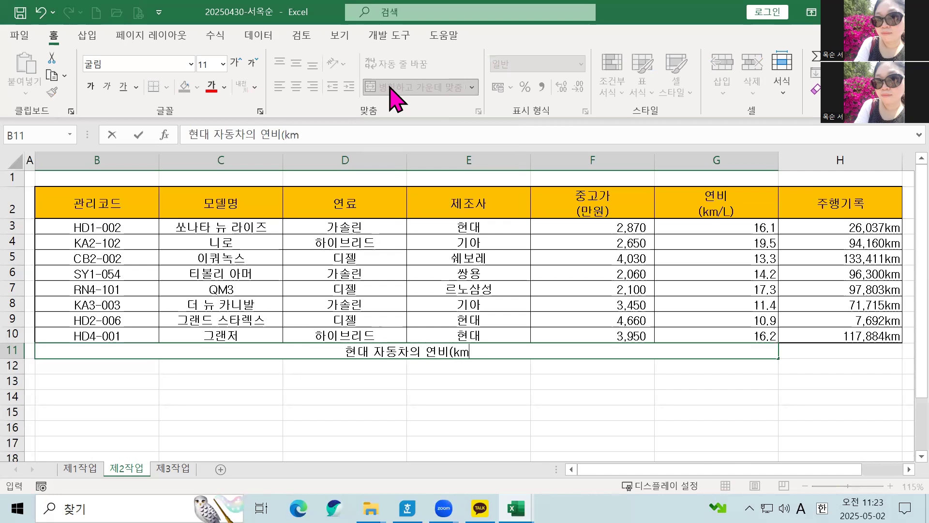
{"action": "type", "text": "/L"}
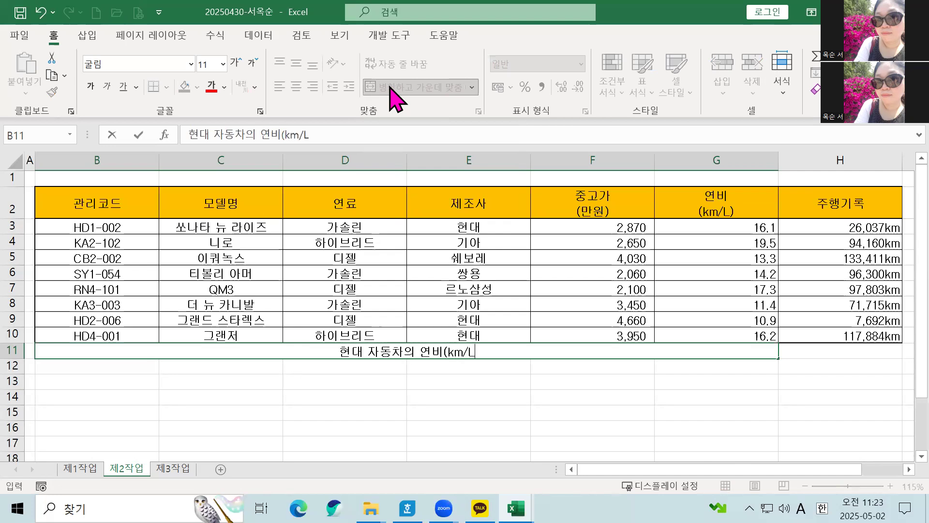
{"action": "type", "text": ")"}
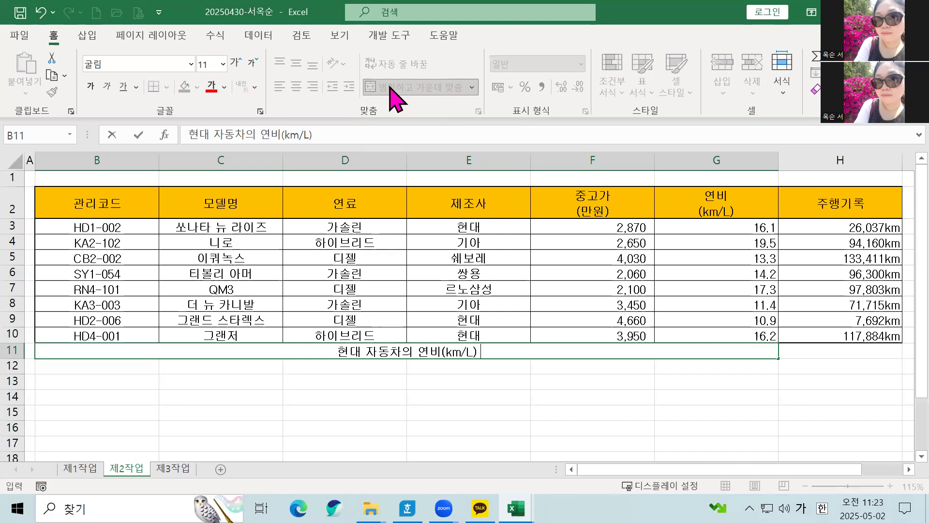
{"action": "type", "text": " 평규"}
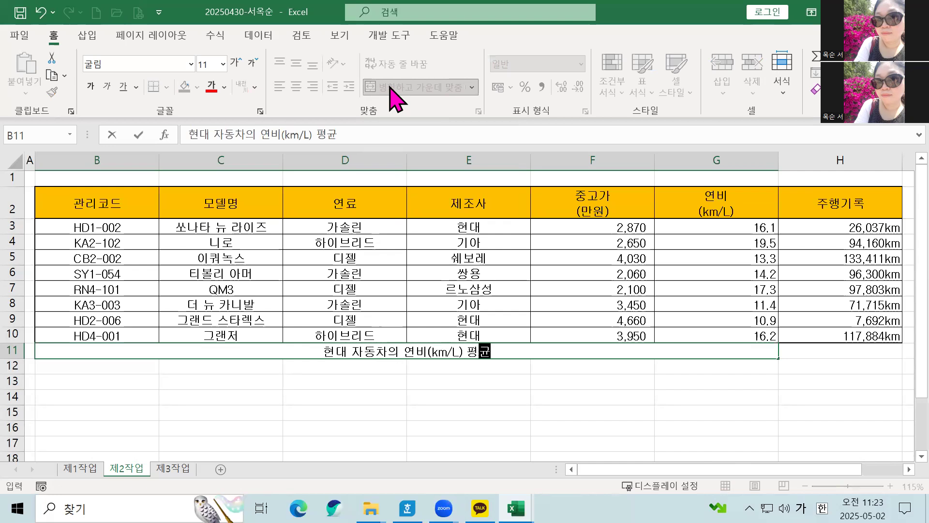
{"action": "left_click", "coordinate": [346, 391]}
{"action": "left_click", "coordinate": [341, 351]}
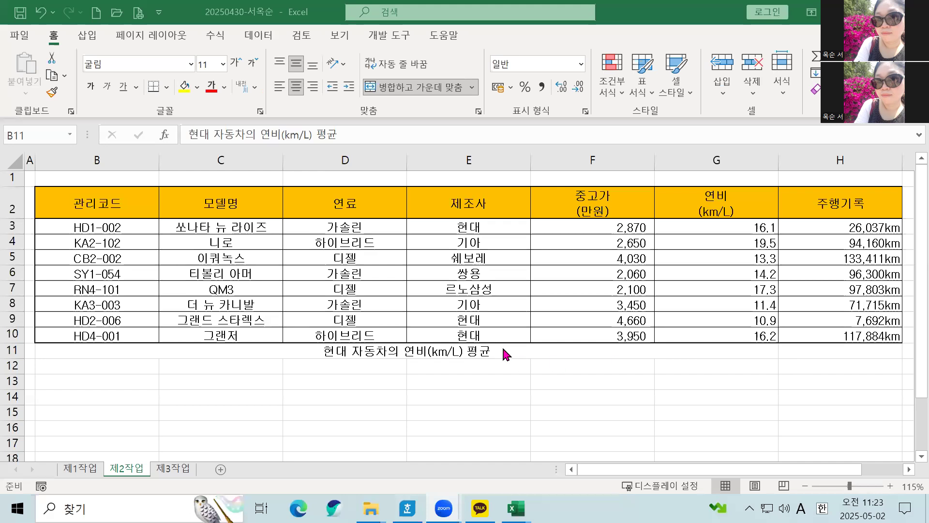
Apply all borders to row 11 of the table, from the merged label cell through H11.
{"action": "scroll", "coordinate": [501, 345], "scroll_direction": "down", "scroll_amount": 1}
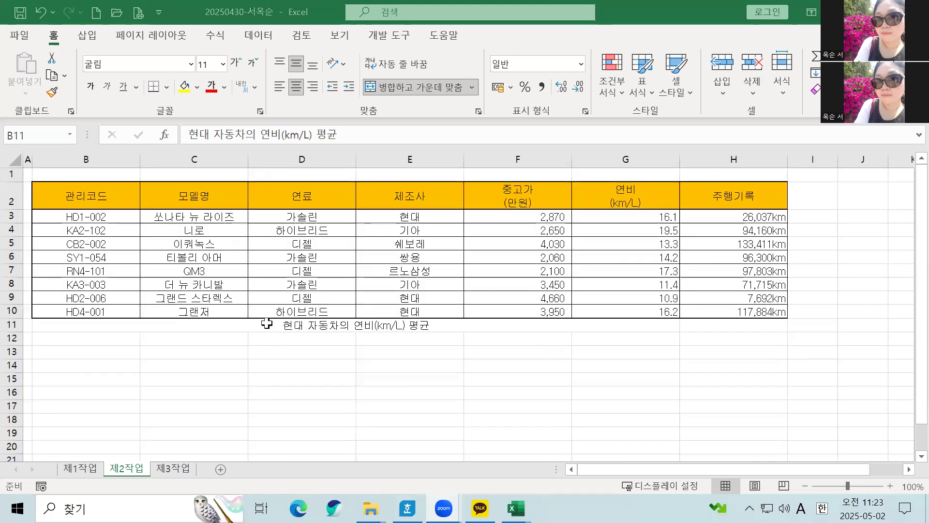
{"action": "left_click", "coordinate": [267, 324]}
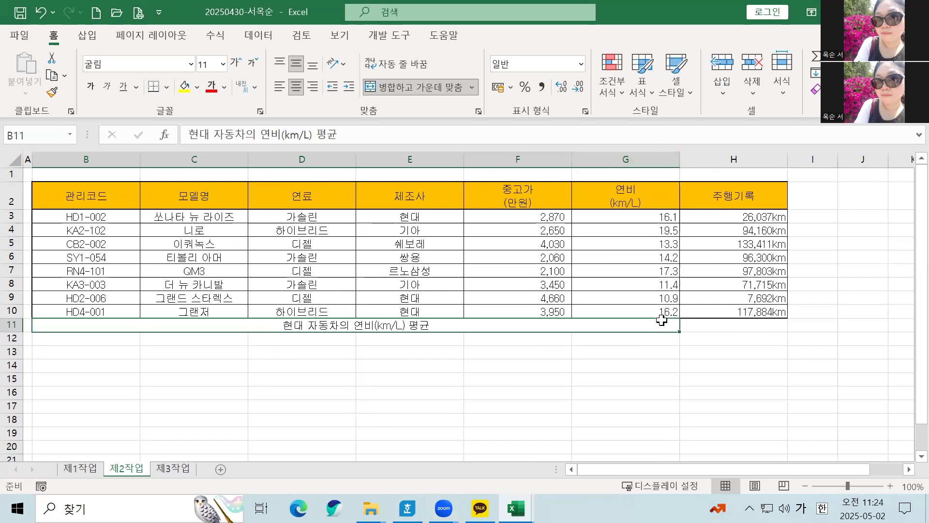
{"action": "left_click_drag", "start_coordinate": [666, 325], "coordinate": [706, 323]}
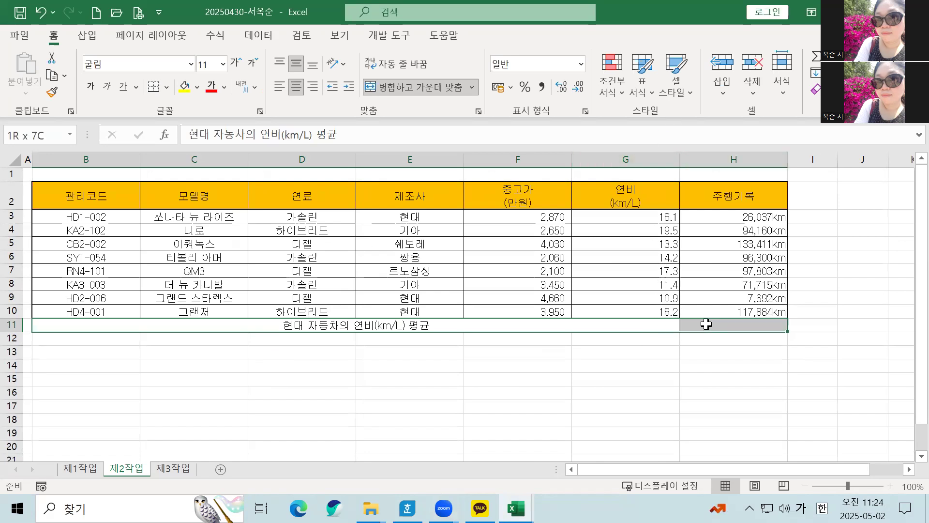
{"action": "left_click", "coordinate": [651, 325]}
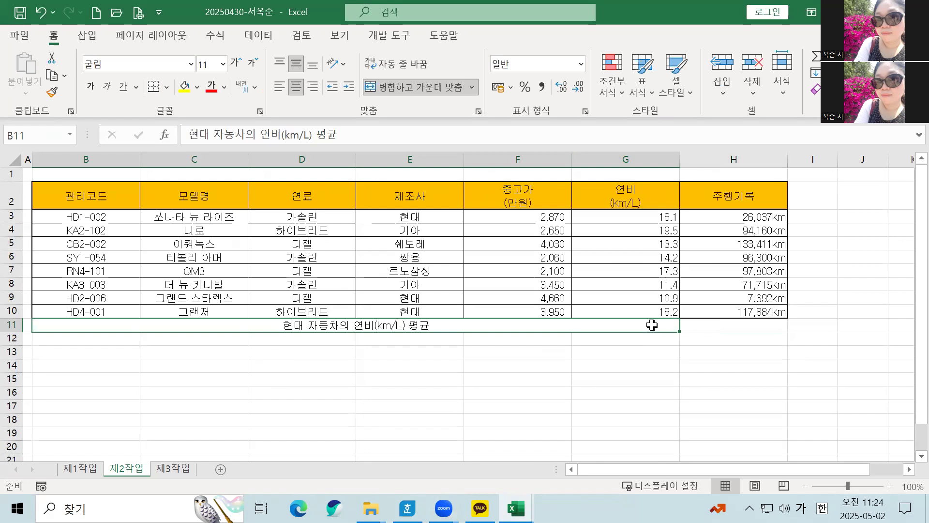
{"action": "left_click_drag", "start_coordinate": [666, 324], "coordinate": [693, 326]}
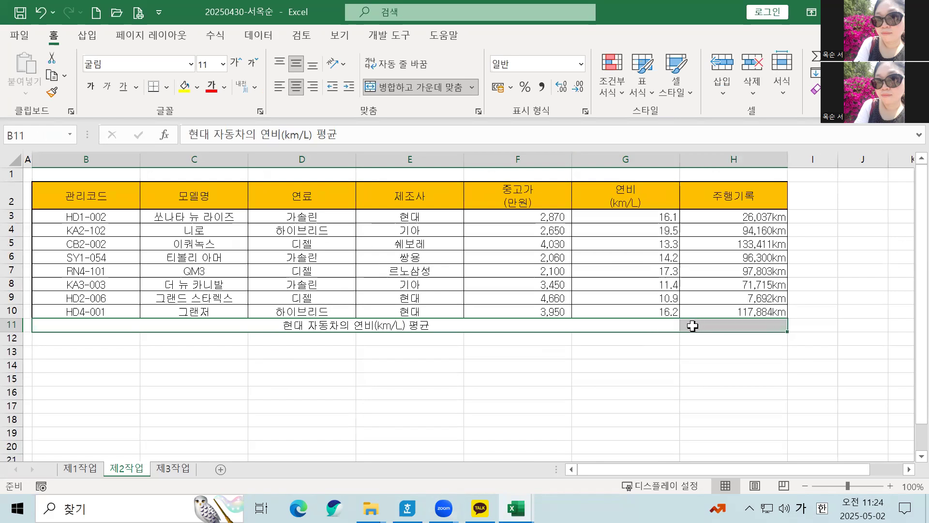
{"action": "left_click", "coordinate": [166, 87]}
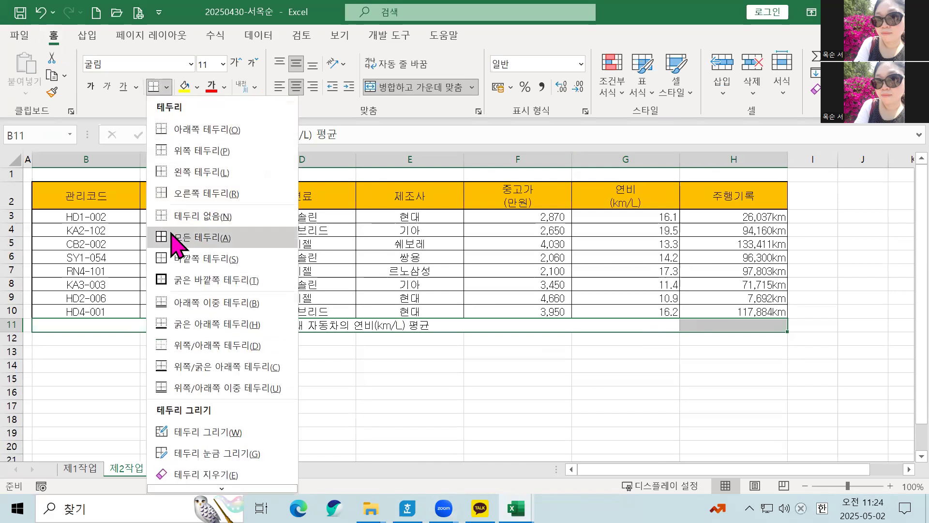
{"action": "left_click", "coordinate": [177, 238]}
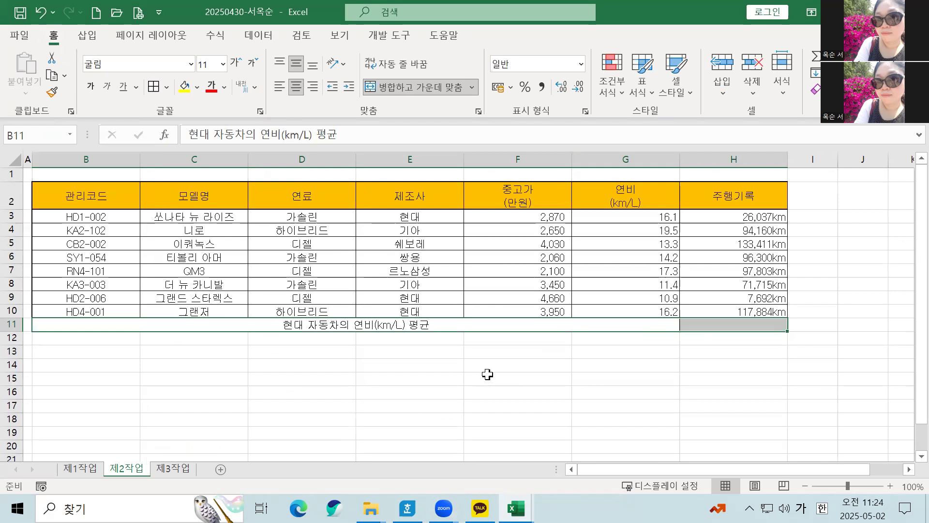
{"action": "left_click", "coordinate": [471, 312]}
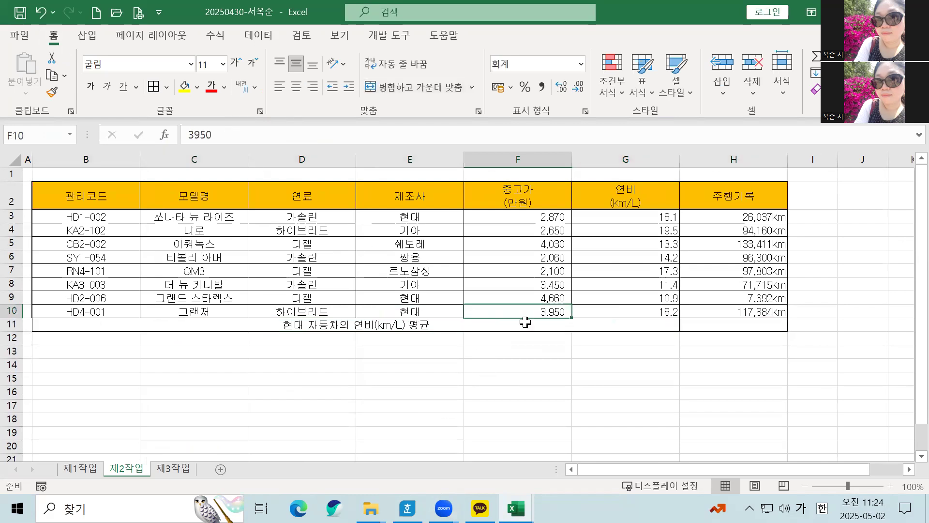
{"action": "left_click", "coordinate": [734, 320]}
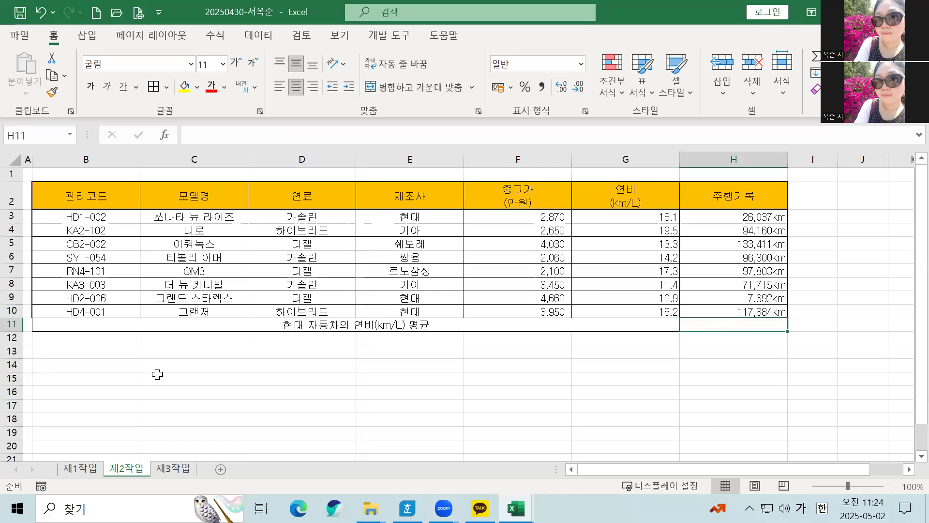
Merge cells B13:H13 and format the merged cell with font size 16 and left alignment.
{"action": "left_click_drag", "start_coordinate": [125, 356], "coordinate": [755, 351]}
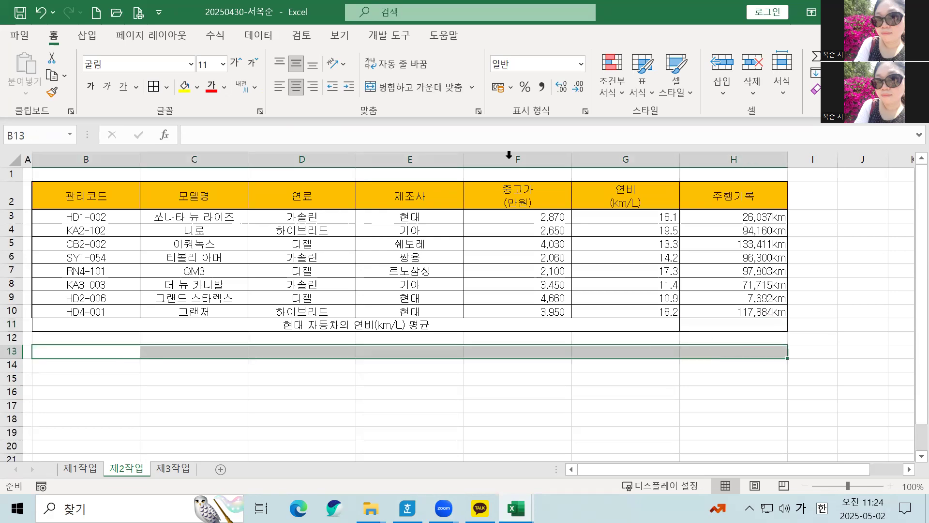
{"action": "left_click", "coordinate": [422, 87]}
{"action": "type", "text": "16"}
{"action": "key", "text": "Return"}
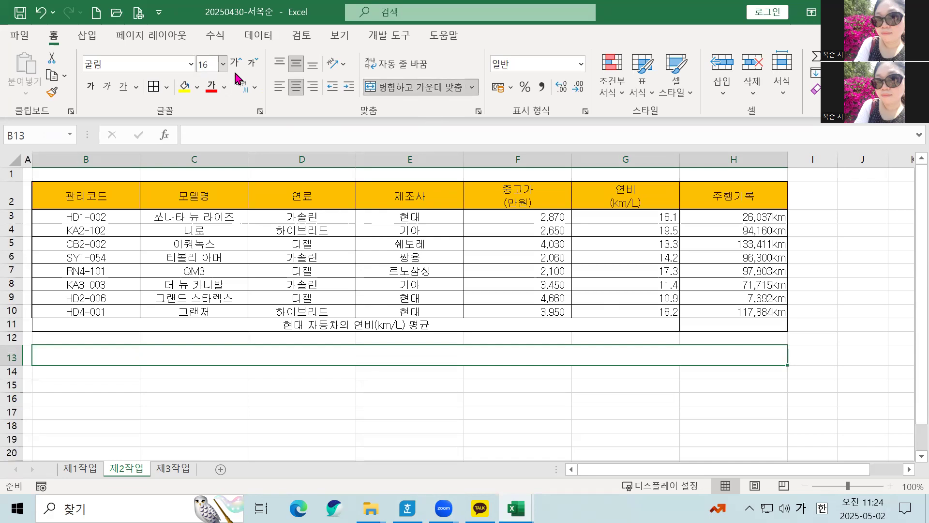
{"action": "left_click", "coordinate": [278, 86]}
Enter the function syntax "=DAVERAGE(데이터베이스,구할열제목,조건범위)" as plain text in the merged cell B13.
{"action": "type", "text": "'=ㅇ"}
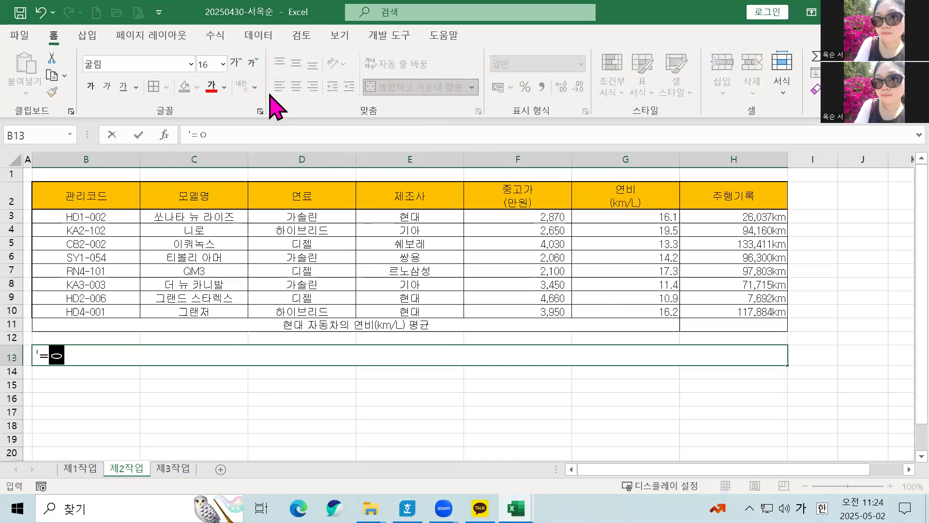
{"action": "key", "text": "BackSpace"}
{"action": "key", "text": "Hangul"}
{"action": "type", "text": "d"}
{"action": "key", "text": "BackSpace"}
{"action": "type", "text": "DAVERAGE"}
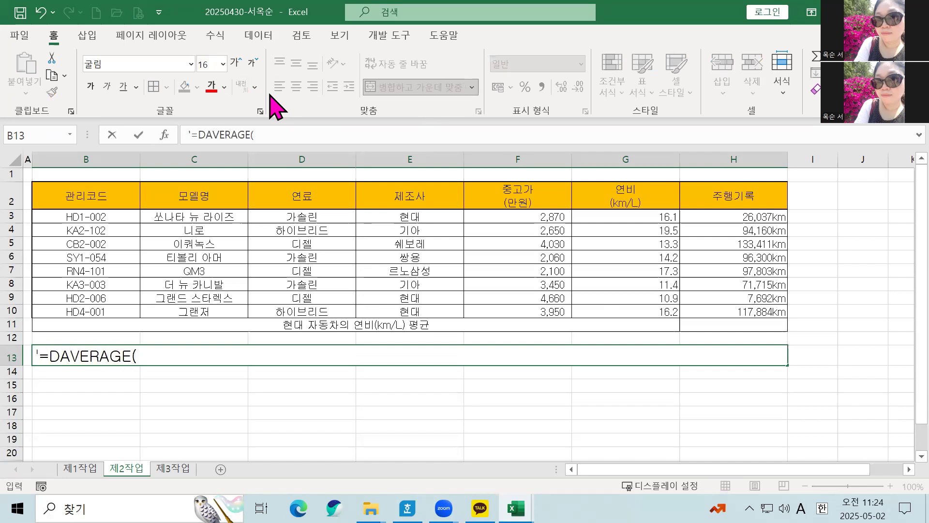
{"action": "type", "text": "(데"}
{"action": "type", "text": "이텁"}
{"action": "type", "text": "베이스,"}
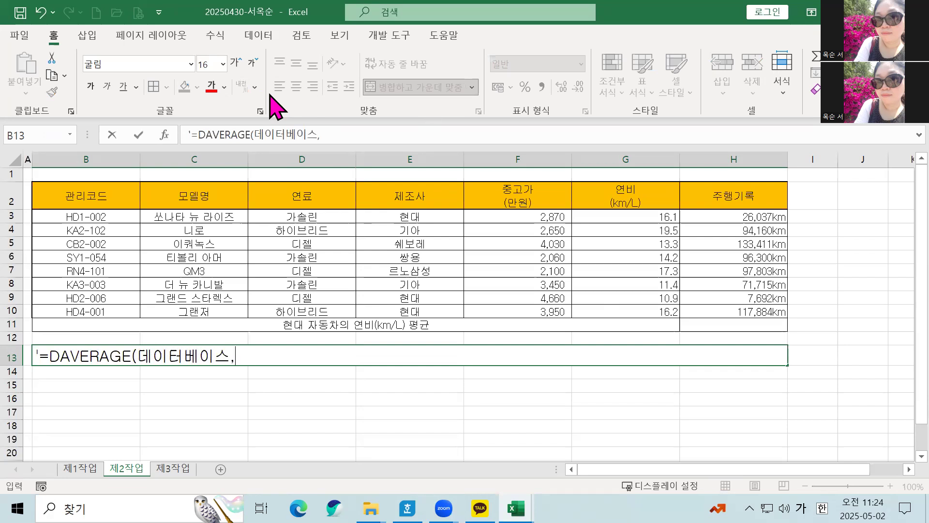
{"action": "type", "text": "구할열제목"}
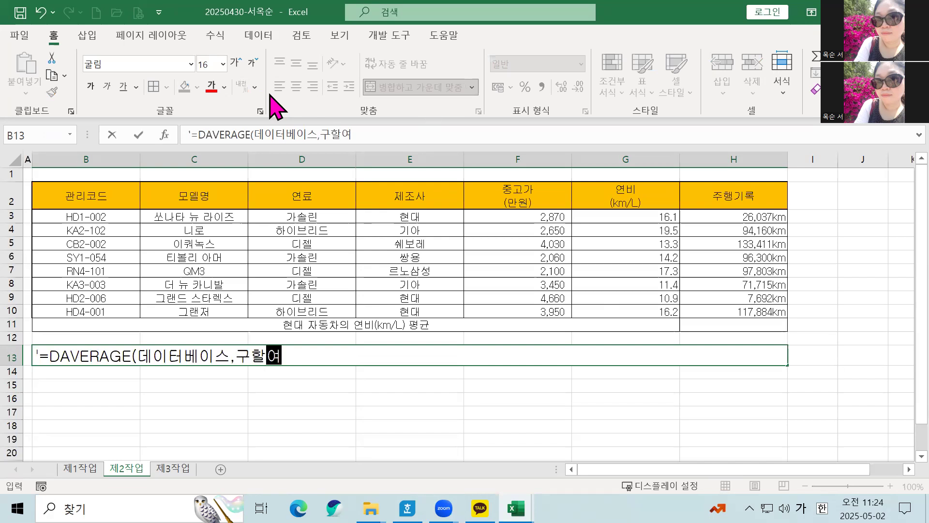
{"action": "type", "text": ",조건범위"}
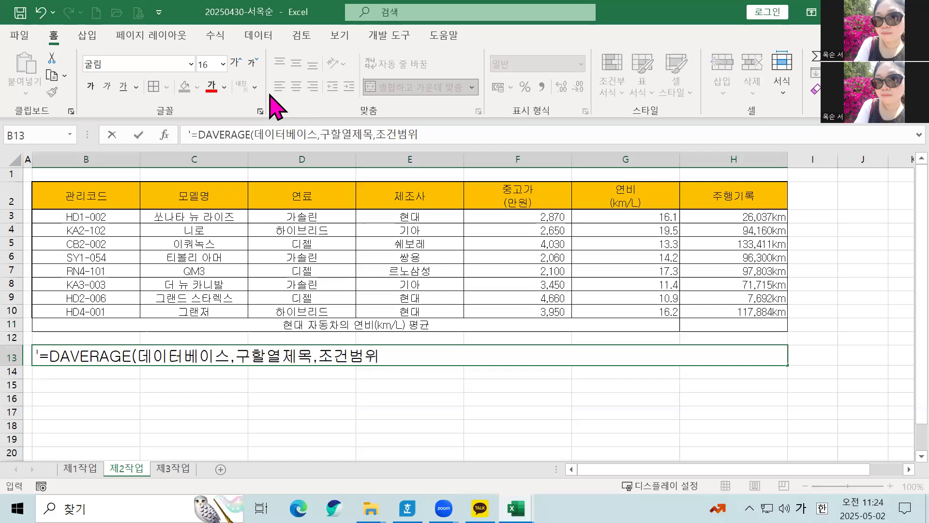
{"action": "key", "text": "Return"}
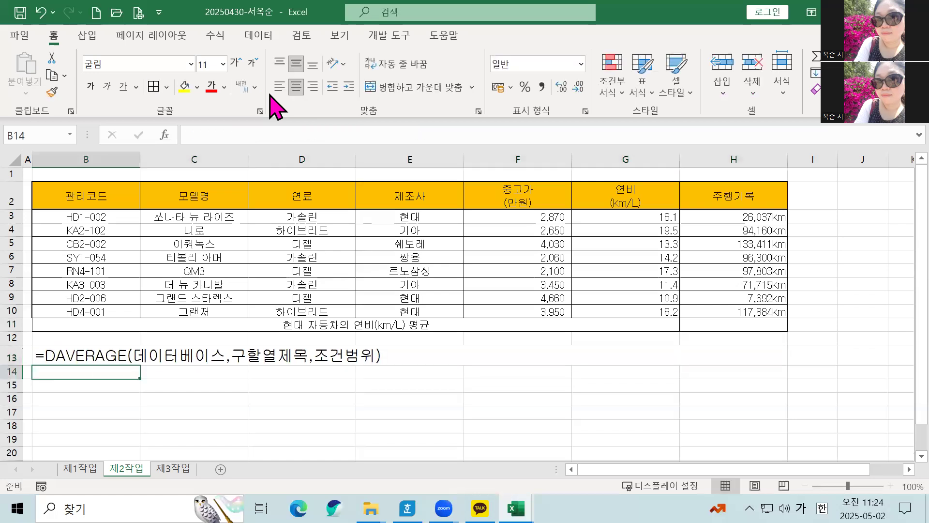
{"action": "type", "text": "데이터"}
{"action": "left_click", "coordinate": [170, 411]}
{"action": "left_click", "coordinate": [107, 374]}
{"action": "left_click_drag", "start_coordinate": [107, 374], "coordinate": [114, 411]}
{"action": "key", "text": "Delete"}
Set the font size of cells B14:D17 below the DAVERAGE syntax note to 16.
{"action": "left_click", "coordinate": [107, 371]}
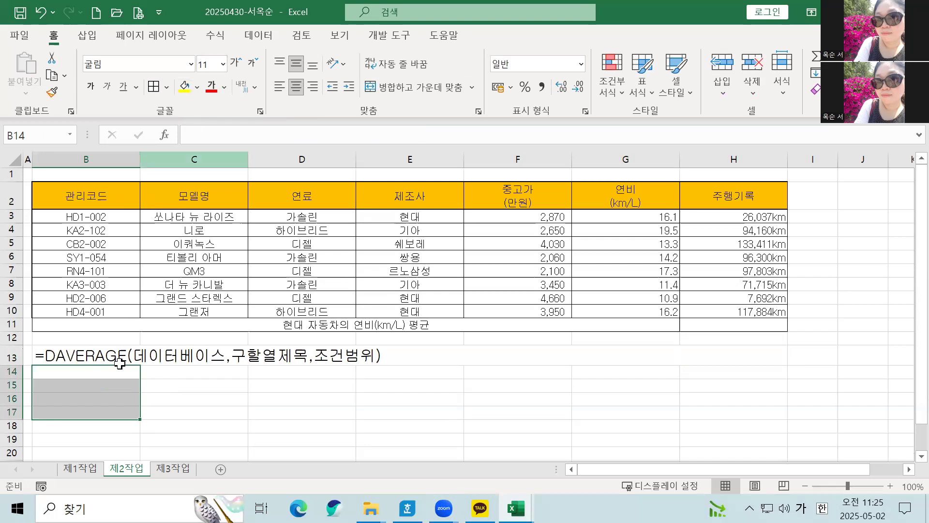
{"action": "left_click_drag", "start_coordinate": [119, 370], "coordinate": [314, 414]}
{"action": "left_click", "coordinate": [207, 66]}
{"action": "type", "text": "16"}
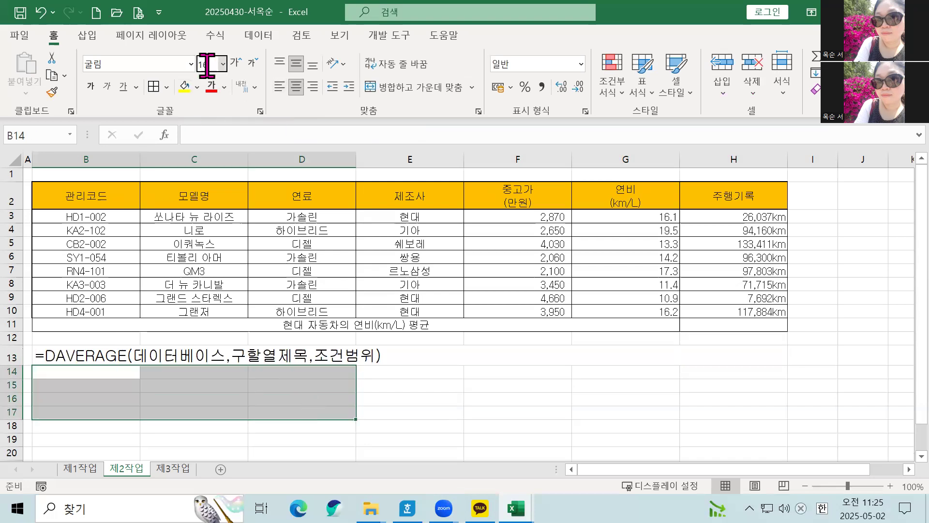
{"action": "key", "text": "Return"}
Enter the label "데이터베이스" in cell B14.
{"action": "left_click", "coordinate": [80, 382]}
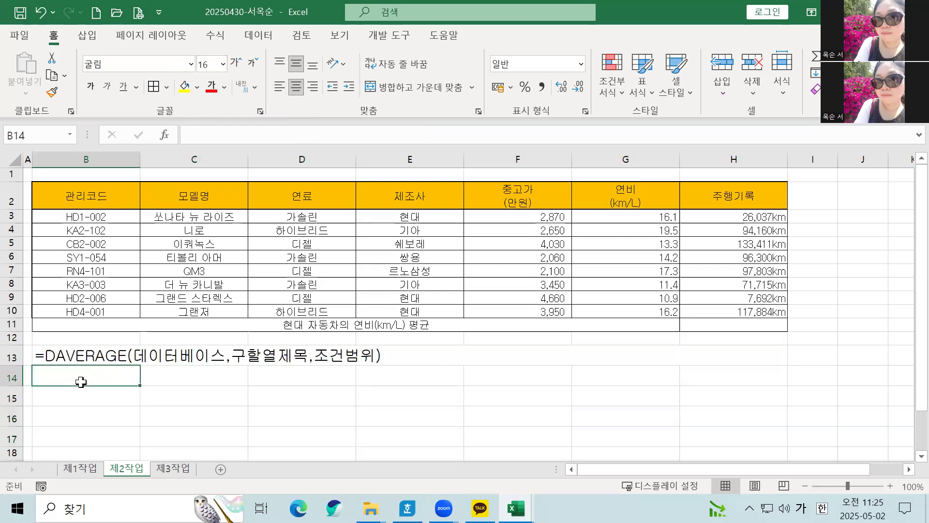
{"action": "type", "text": "데이터벵"}
{"action": "type", "text": "이스"}
{"action": "key", "text": "Tab"}
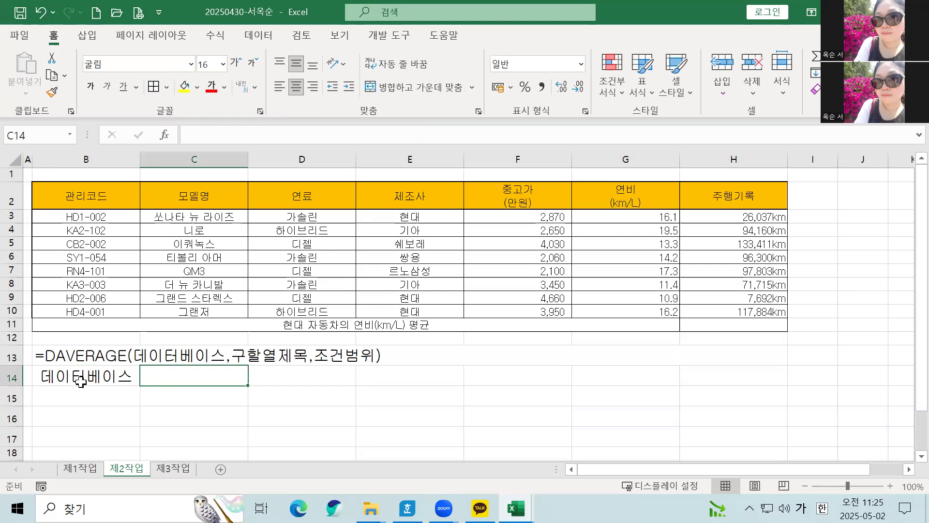
Check the extent of the car table and enter its range "B2:H10" as text in cell C14.
{"action": "left_click", "coordinate": [107, 185]}
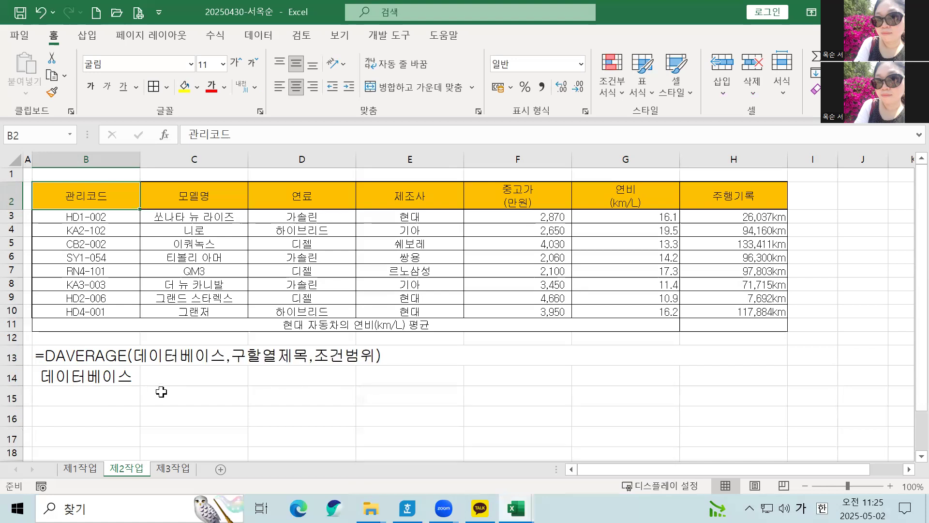
{"action": "left_click", "coordinate": [194, 396]}
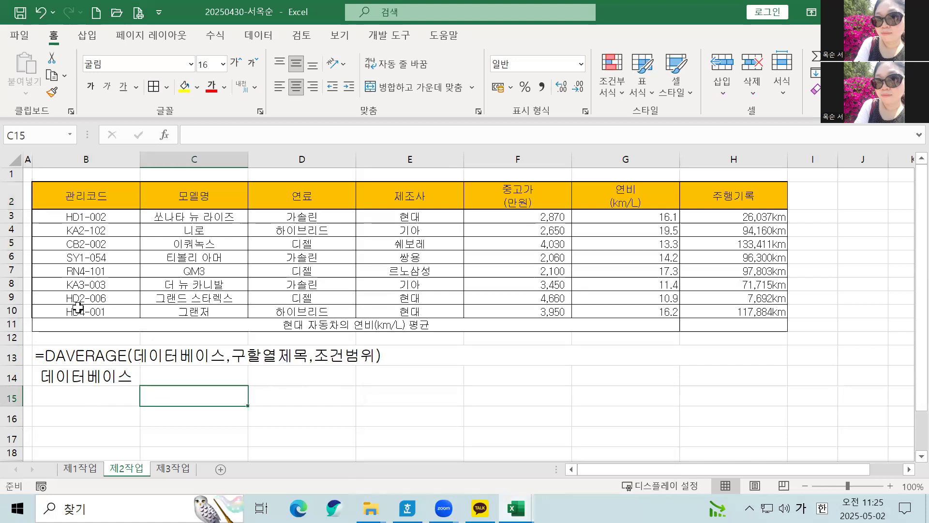
{"action": "left_click", "coordinate": [118, 379]}
{"action": "left_click", "coordinate": [202, 378]}
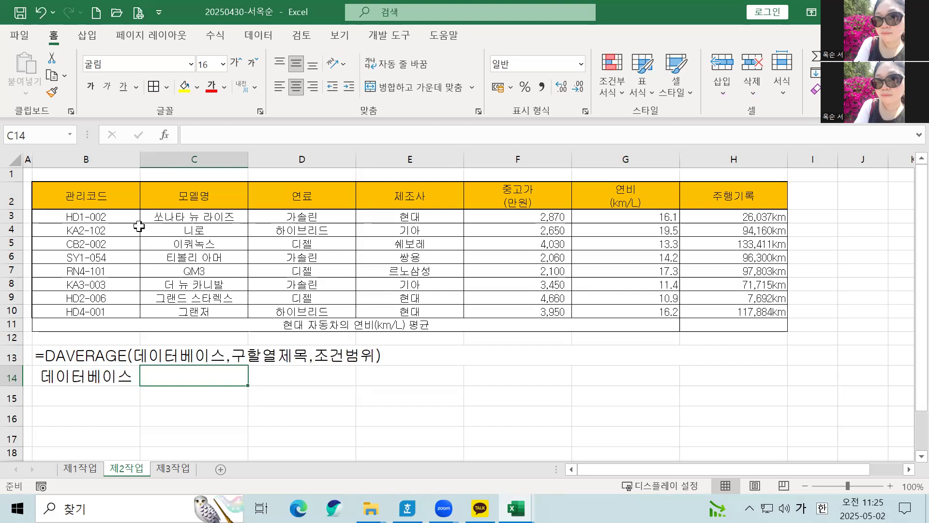
{"action": "left_click_drag", "start_coordinate": [98, 189], "coordinate": [698, 310]}
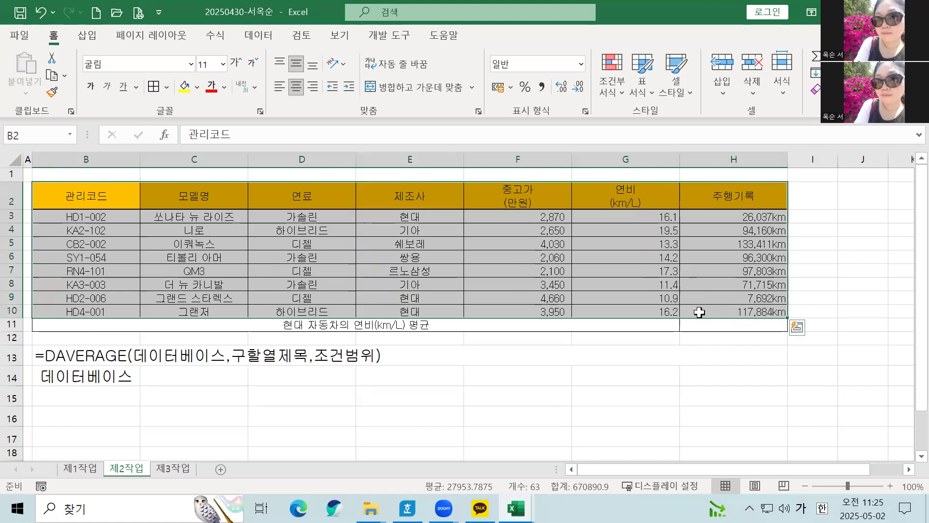
{"action": "left_click", "coordinate": [190, 374]}
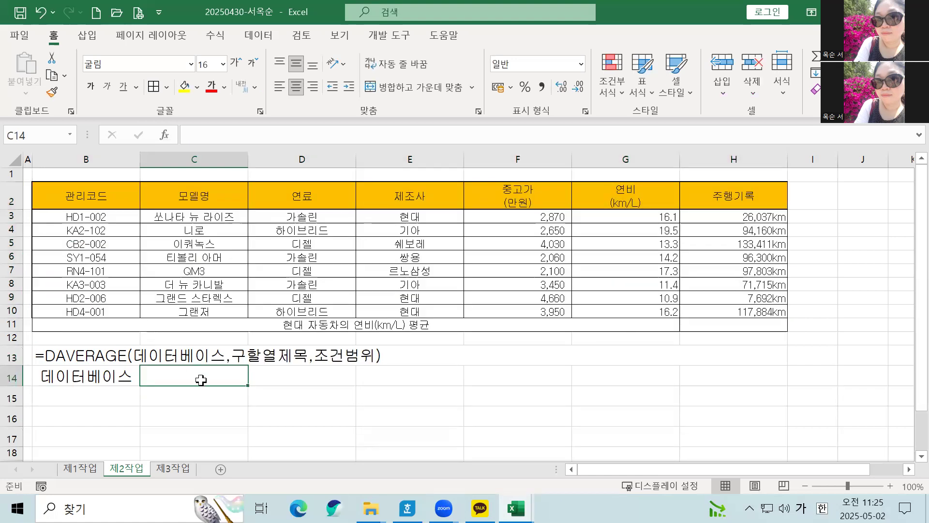
{"action": "type", "text": "ㅠ"}
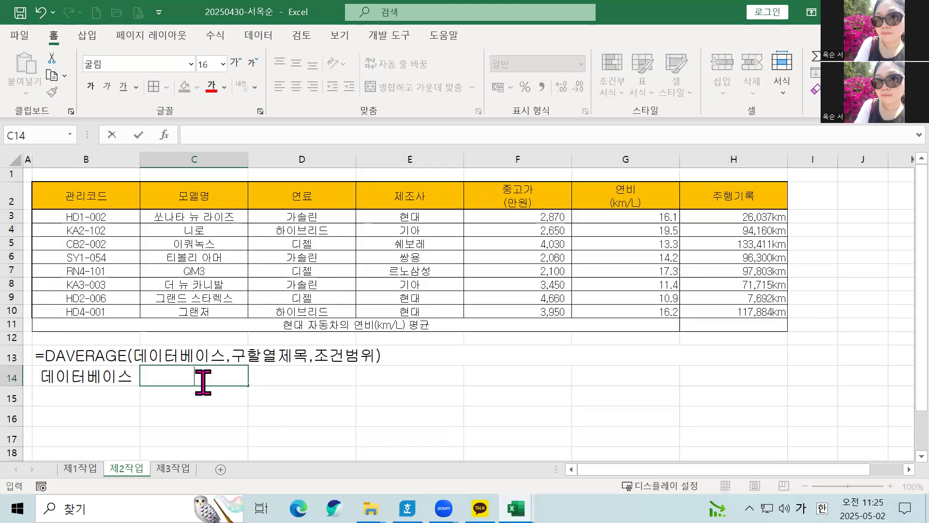
{"action": "type", "text": "2:H10"}
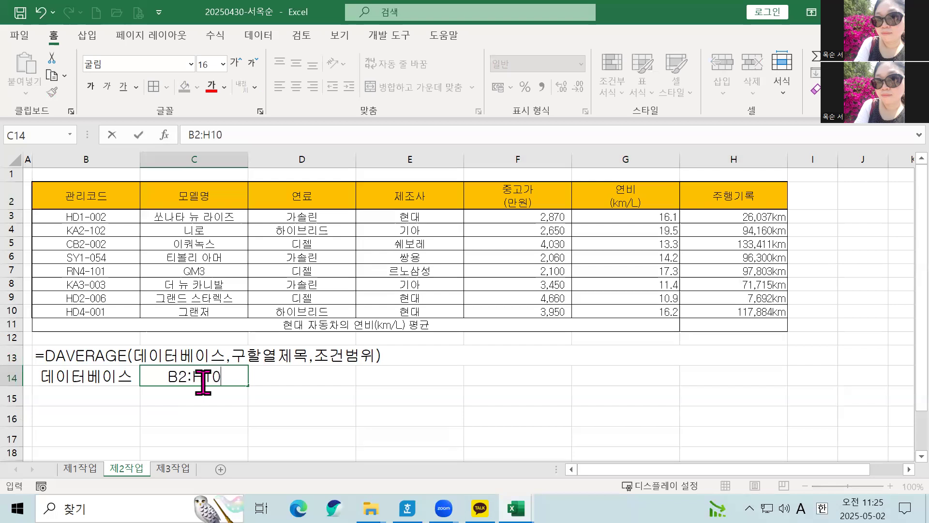
{"action": "key", "text": "Return"}
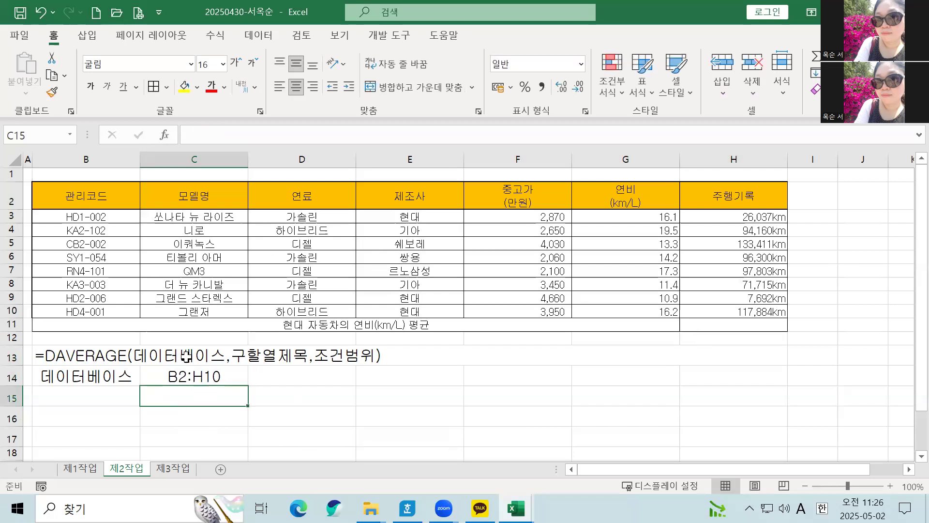
Enter the label "구할열제목" in cell B15.
{"action": "left_click", "coordinate": [74, 396]}
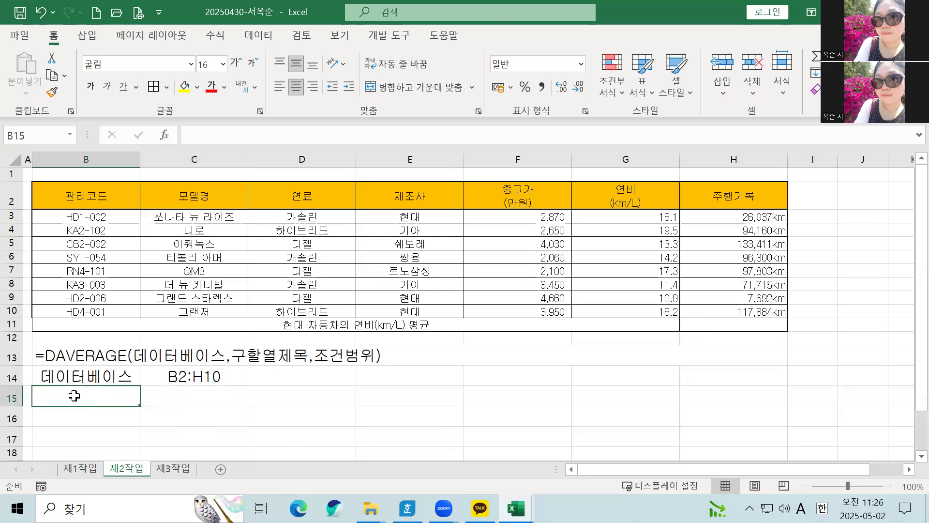
{"action": "type", "text": "RNGK"}
{"action": "key", "text": "BackSpace"}
{"action": "key", "text": "BackSpace"}
{"action": "key", "text": "BackSpace"}
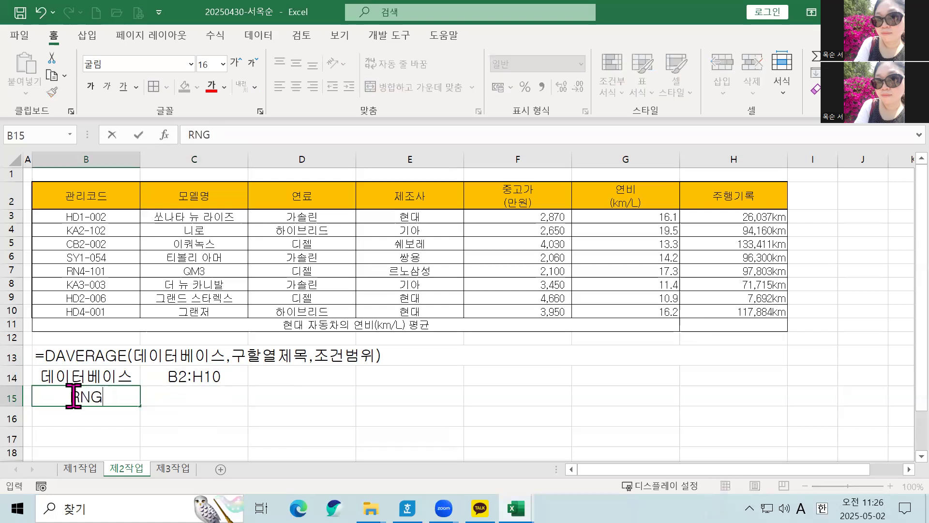
{"action": "key", "text": "BackSpace"}
{"action": "key", "text": "Hangul"}
{"action": "type", "text": "구할ㄹ여"}
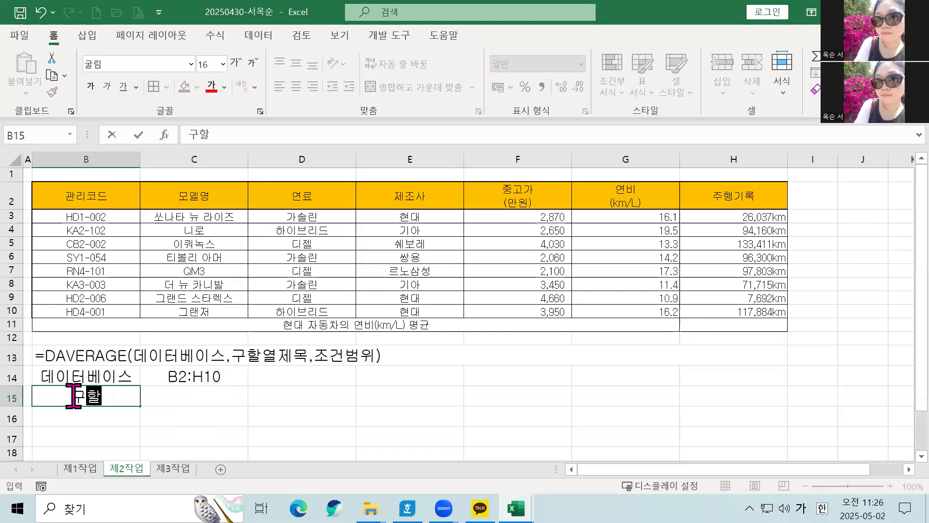
{"action": "key", "text": "BackSpace"}
{"action": "key", "text": "BackSpace"}
{"action": "key", "text": "BackSpace"}
{"action": "type", "text": "열제목"}
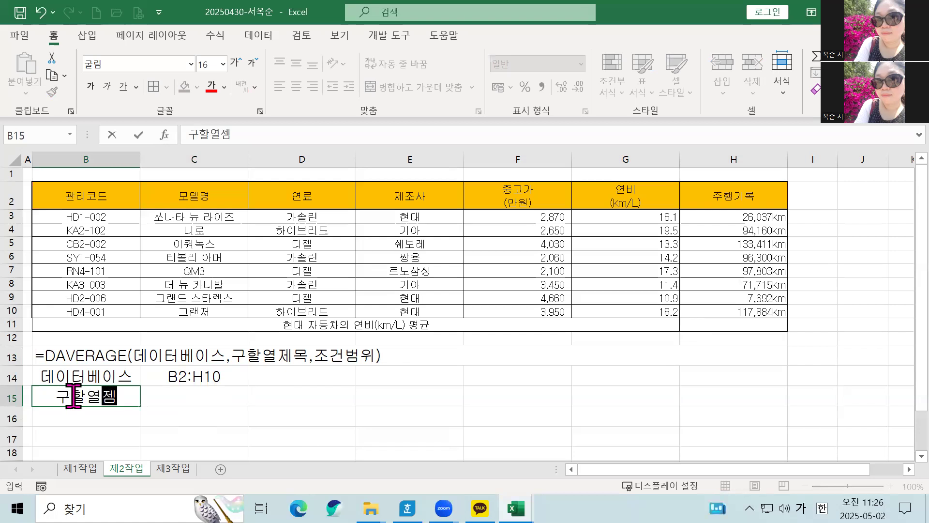
{"action": "key", "text": "Return"}
Locate the 연비 column heading and enter its cell reference "G2" as text in cell C15.
{"action": "left_click", "coordinate": [209, 399]}
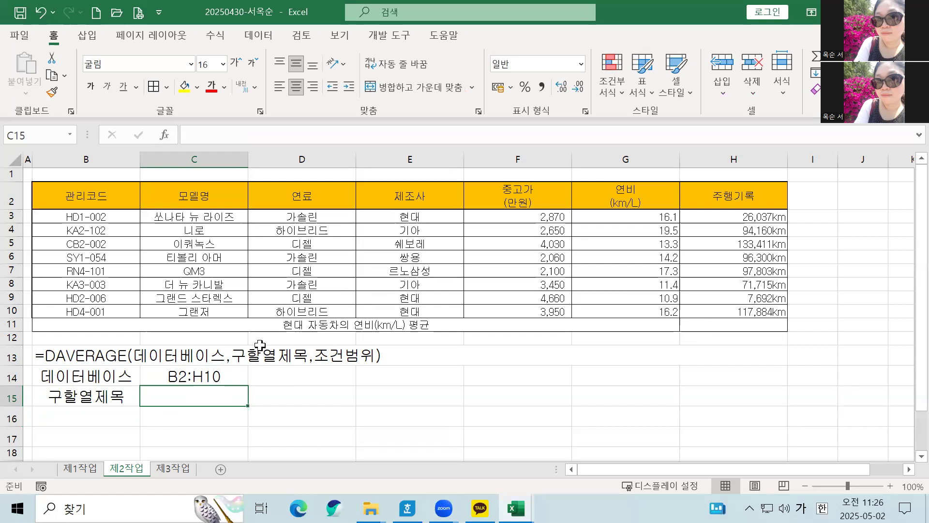
{"action": "left_click", "coordinate": [323, 194]}
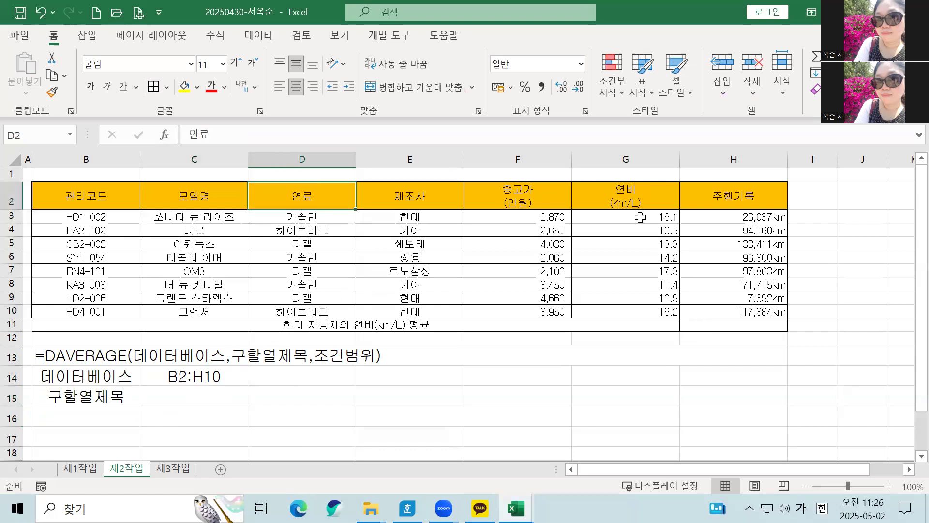
{"action": "left_click", "coordinate": [629, 196]}
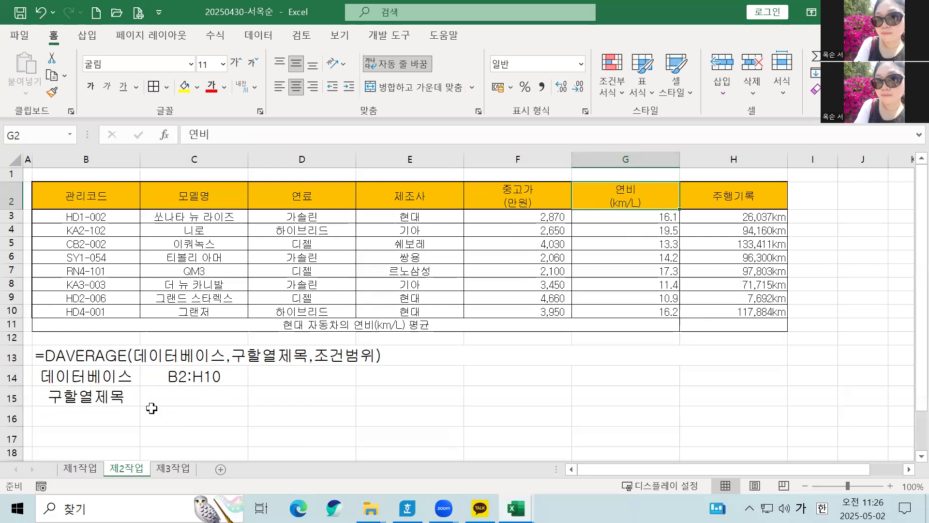
{"action": "left_click", "coordinate": [198, 394]}
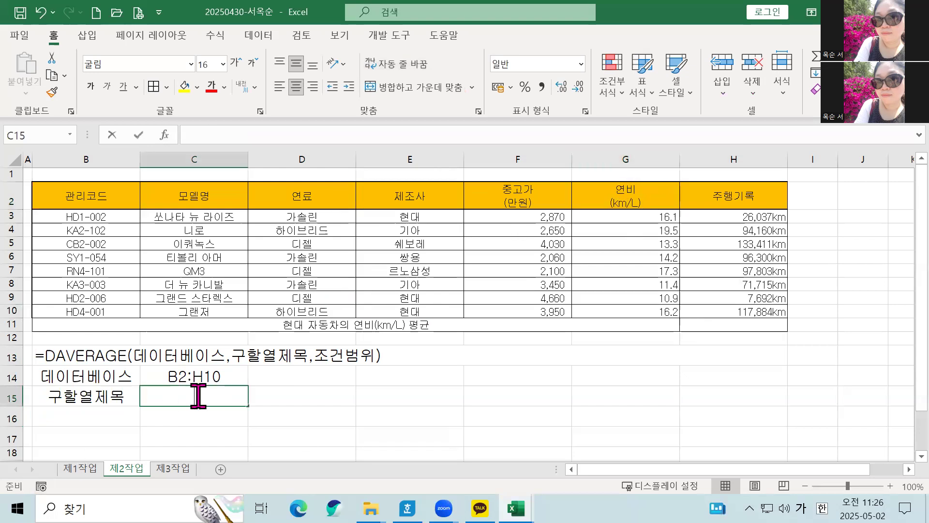
{"action": "type", "text": "ㅎ2"}
{"action": "key", "text": "BackSpace"}
{"action": "key", "text": "BackSpace"}
{"action": "type", "text": "G"}
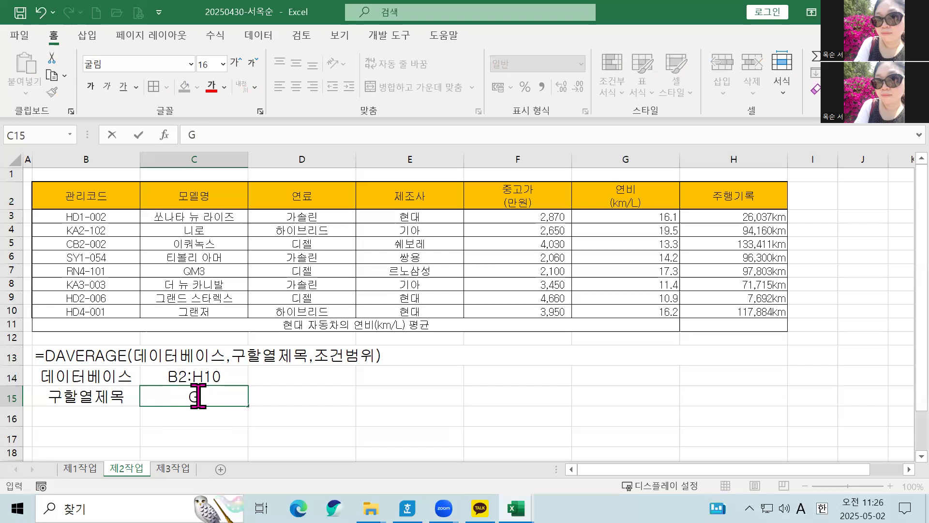
{"action": "type", "text": "2"}
{"action": "key", "text": "Return"}
Enter the label "조건범위" in cell B16.
{"action": "left_click", "coordinate": [88, 417]}
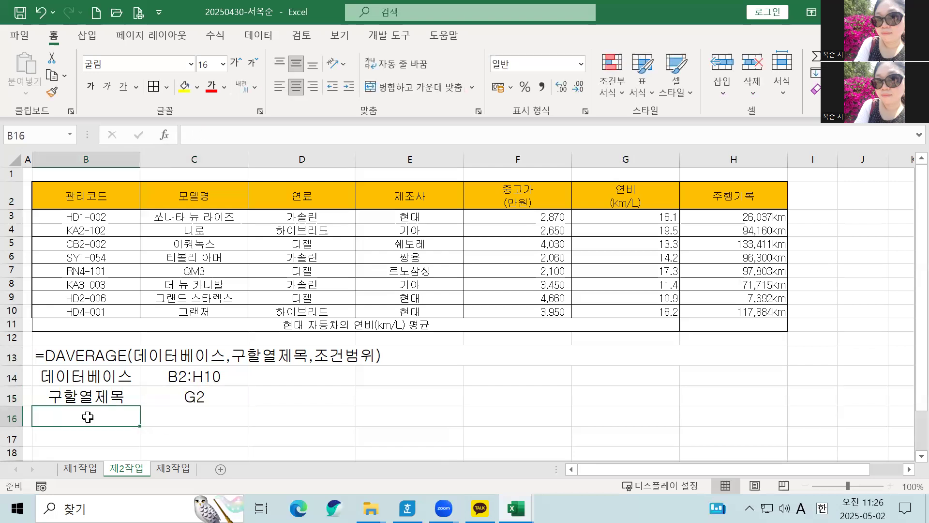
{"action": "type", "text": "WHRJS"}
{"action": "key", "text": "BackSpace"}
{"action": "key", "text": "BackSpace"}
{"action": "key", "text": "BackSpace"}
{"action": "key", "text": "BackSpace"}
{"action": "key", "text": "BackSpace"}
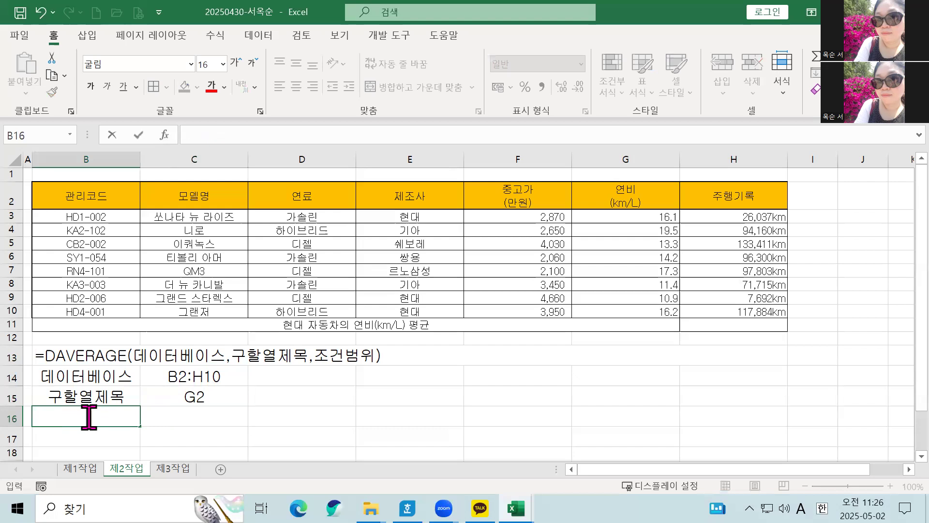
{"action": "key", "text": "Hangul"}
{"action": "type", "text": "조건범위"}
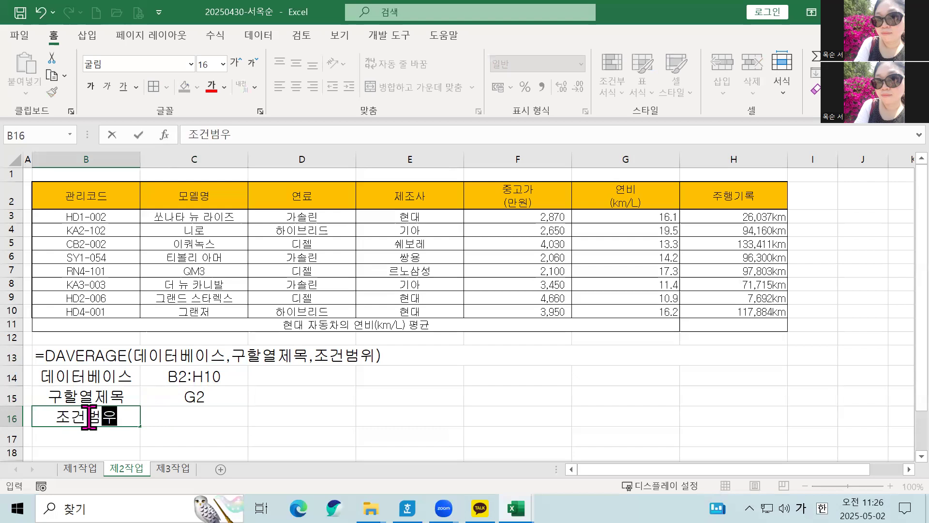
Locate the 제조사 heading with 현대 beneath it and enter that range "E2:E3" as text in cell C16.
{"action": "left_click", "coordinate": [143, 423]}
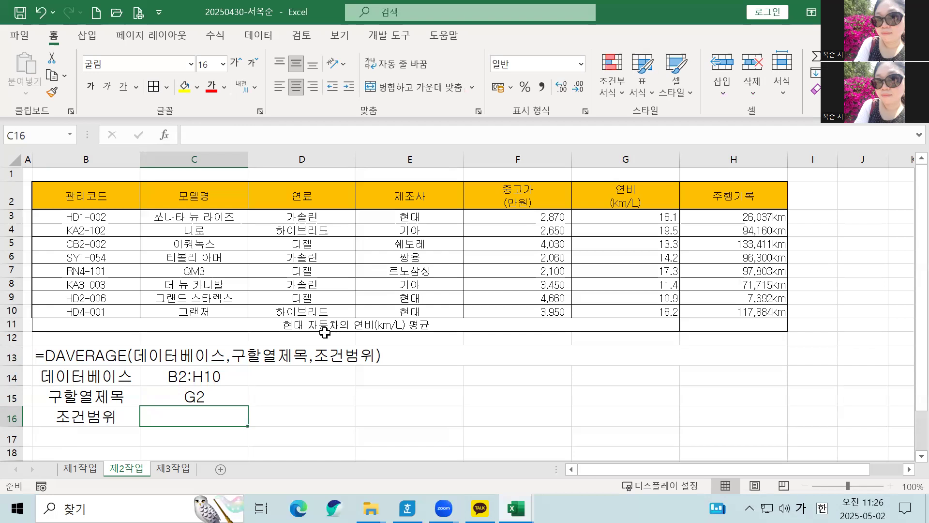
{"action": "left_click", "coordinate": [405, 195]}
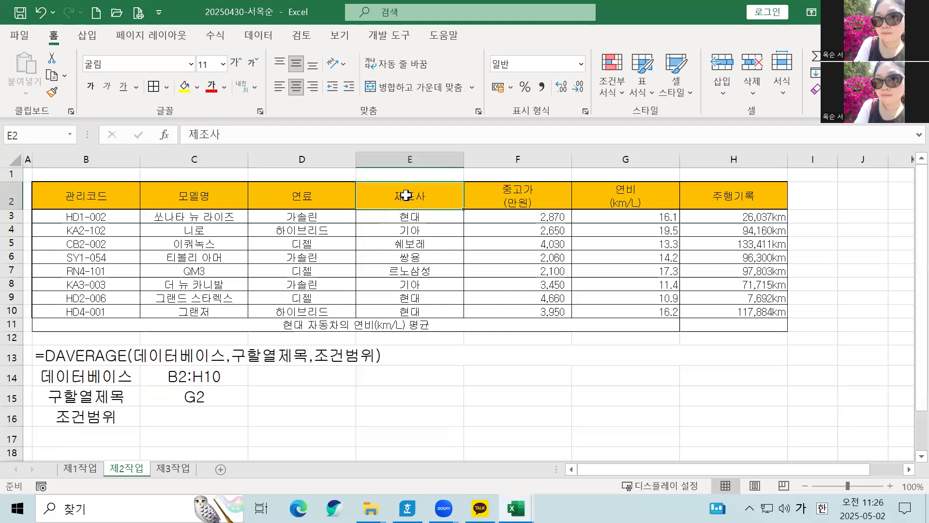
{"action": "left_click_drag", "start_coordinate": [405, 195], "coordinate": [396, 222]}
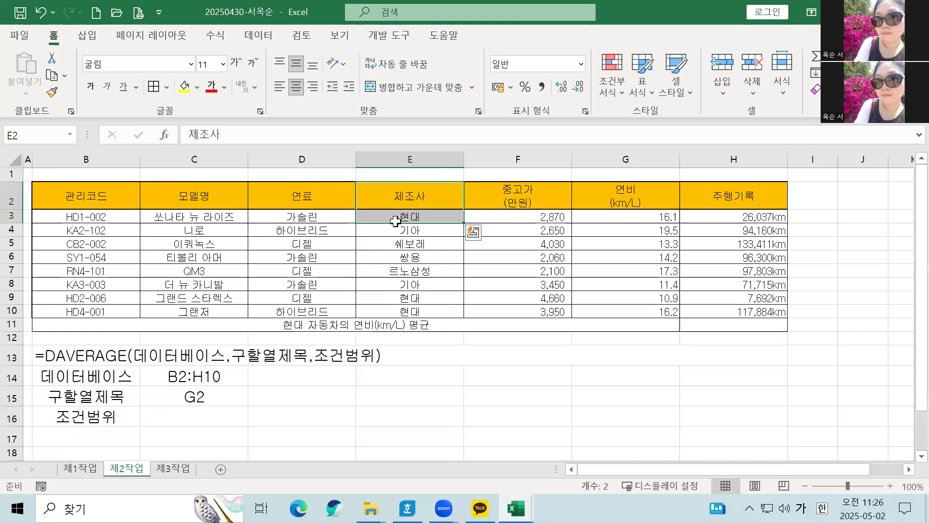
{"action": "left_click", "coordinate": [198, 417]}
{"action": "type", "text": "ㄷㄷ"}
{"action": "key", "text": "BackSpace"}
{"action": "key", "text": "Hangul"}
{"action": "type", "text": "E2:E3"}
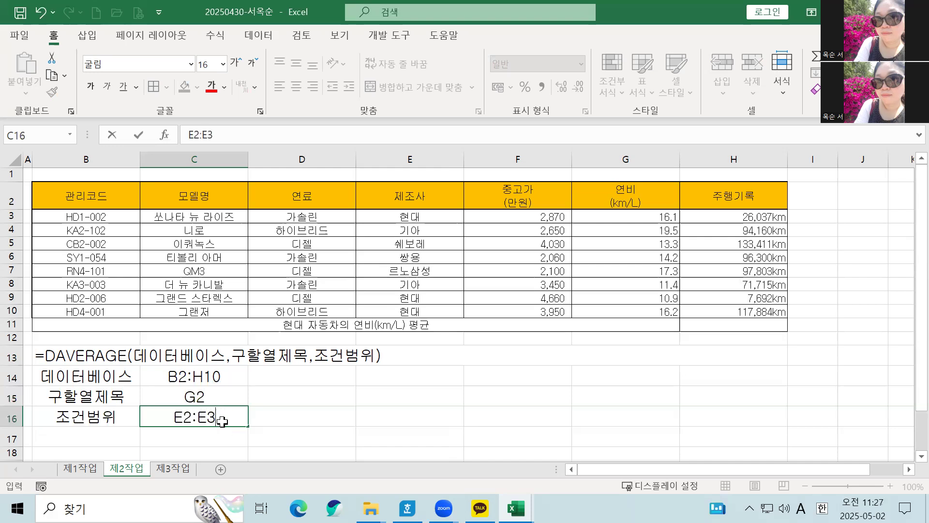
{"action": "key", "text": "Return"}
{"action": "left_click_drag", "start_coordinate": [429, 192], "coordinate": [417, 221]}
{"action": "left_click", "coordinate": [417, 297]}
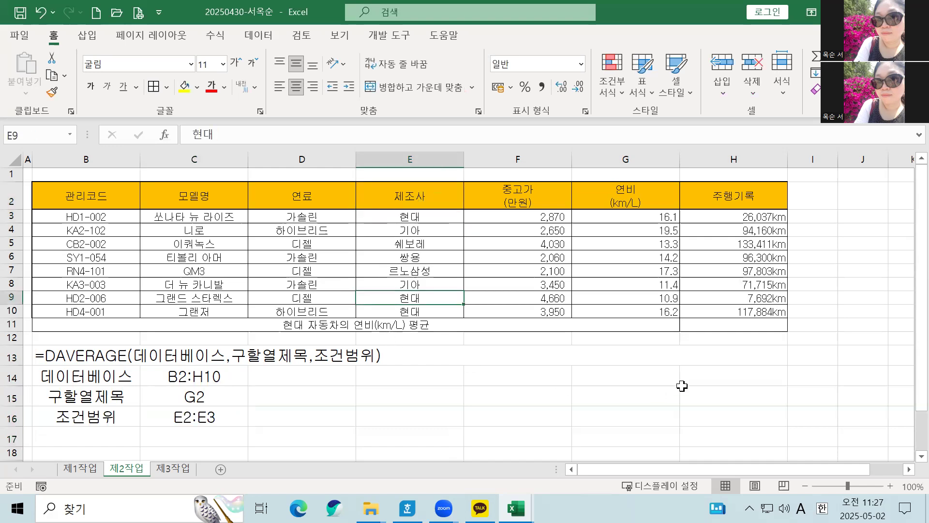
{"action": "left_click", "coordinate": [725, 325]}
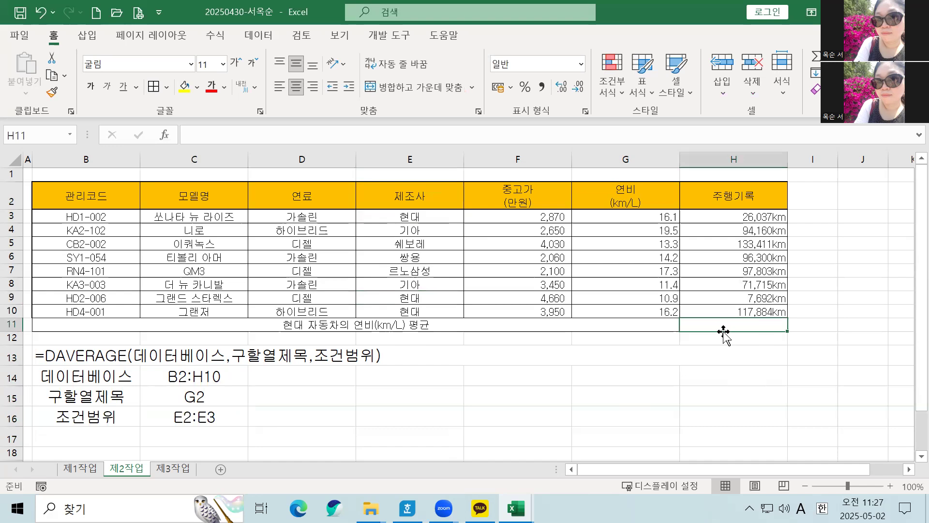
{"action": "type", "text": "="}
{"action": "key", "text": "Escape"}
{"action": "left_click", "coordinate": [733, 374]}
{"action": "left_click", "coordinate": [731, 329]}
{"action": "type", "text": "="}
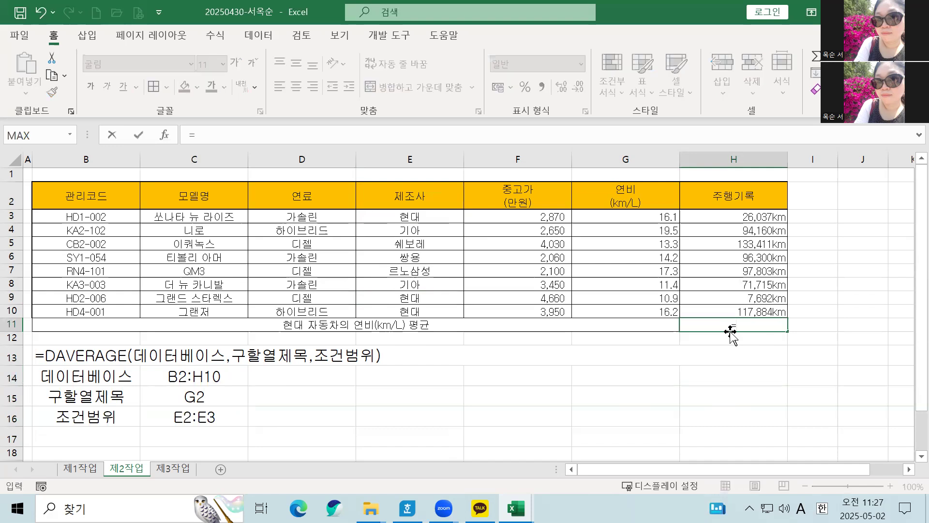
{"action": "key", "text": "Escape"}
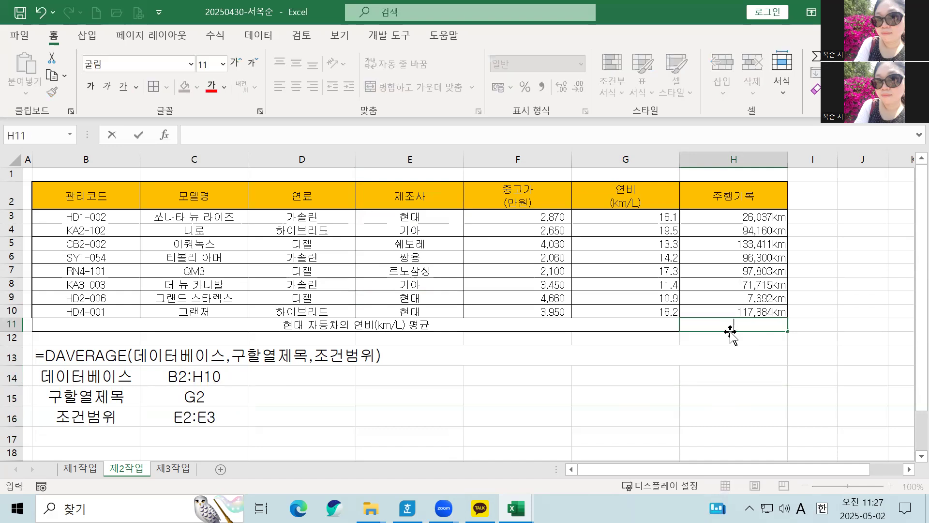
{"action": "left_click", "coordinate": [739, 388]}
Start a DAVERAGE formula in cell H11 and open its function arguments, keeping the data table in view.
{"action": "left_click", "coordinate": [733, 325]}
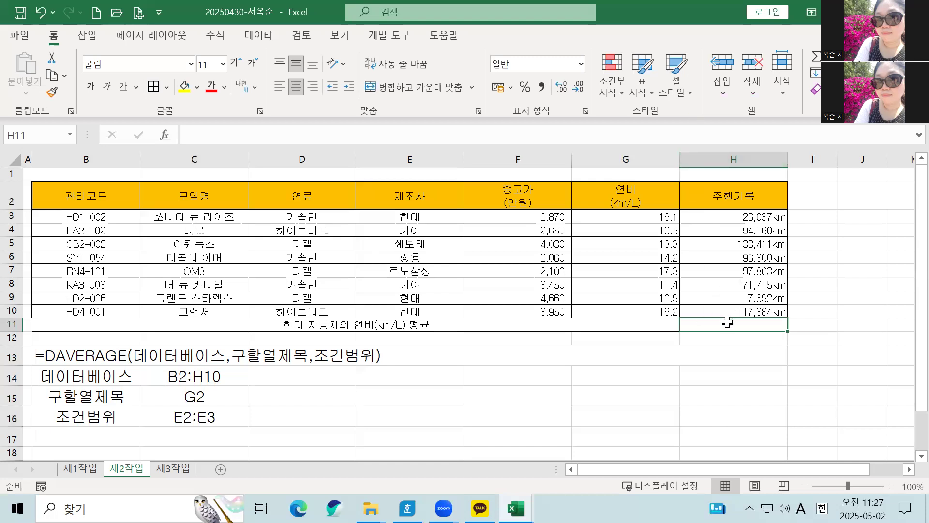
{"action": "type", "text": "="}
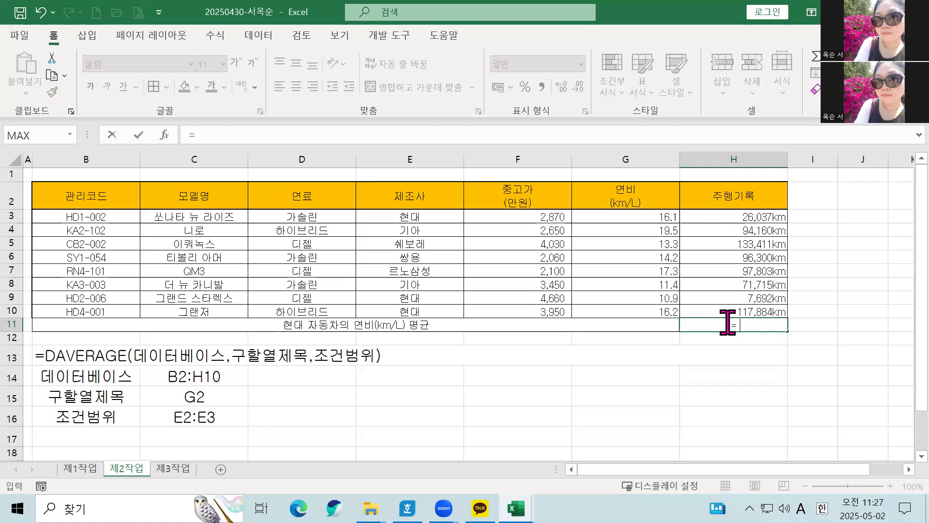
{"action": "type", "text": "DA"}
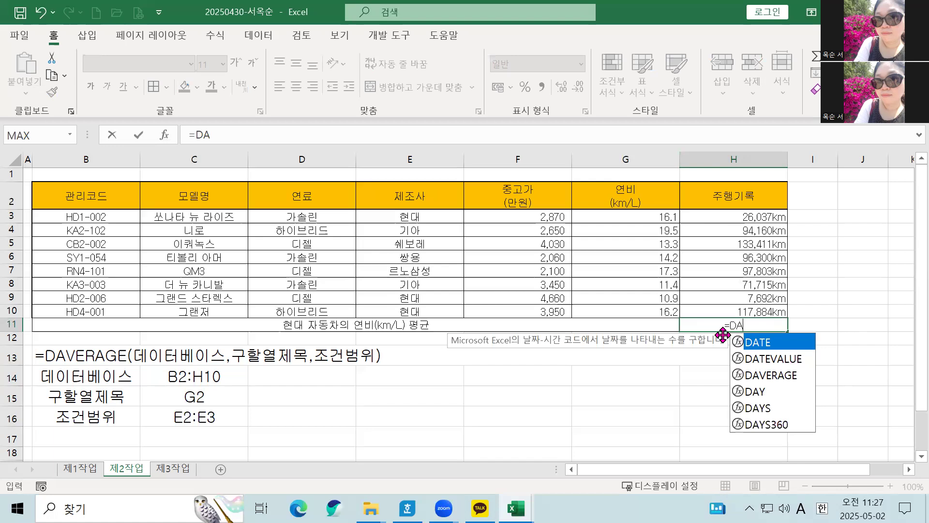
{"action": "double_click", "coordinate": [763, 376]}
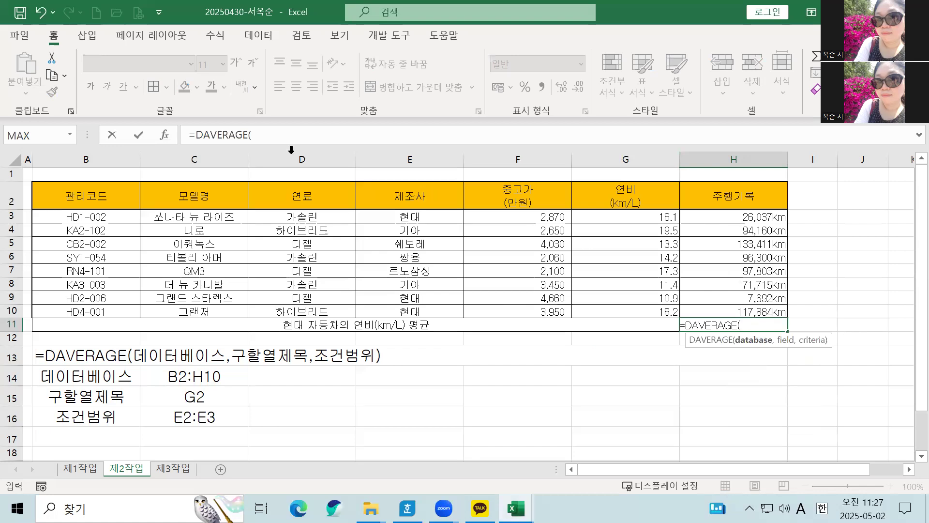
{"action": "left_click", "coordinate": [165, 133]}
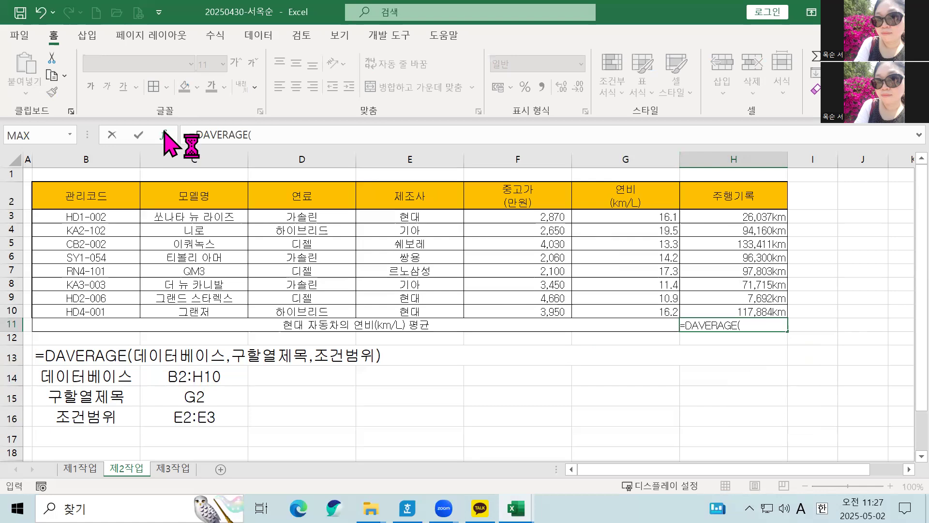
{"action": "left_click_drag", "start_coordinate": [528, 203], "coordinate": [439, 183]}
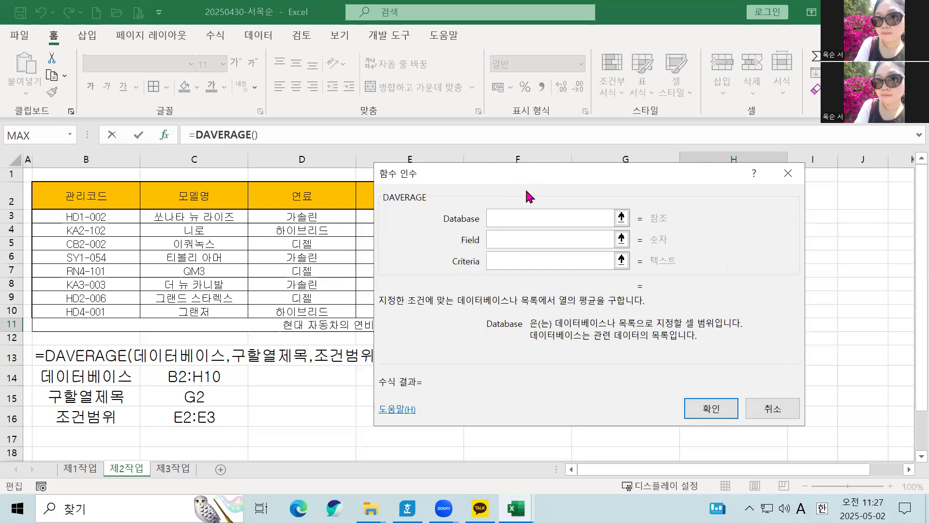
{"action": "left_click_drag", "start_coordinate": [526, 196], "coordinate": [551, 277]}
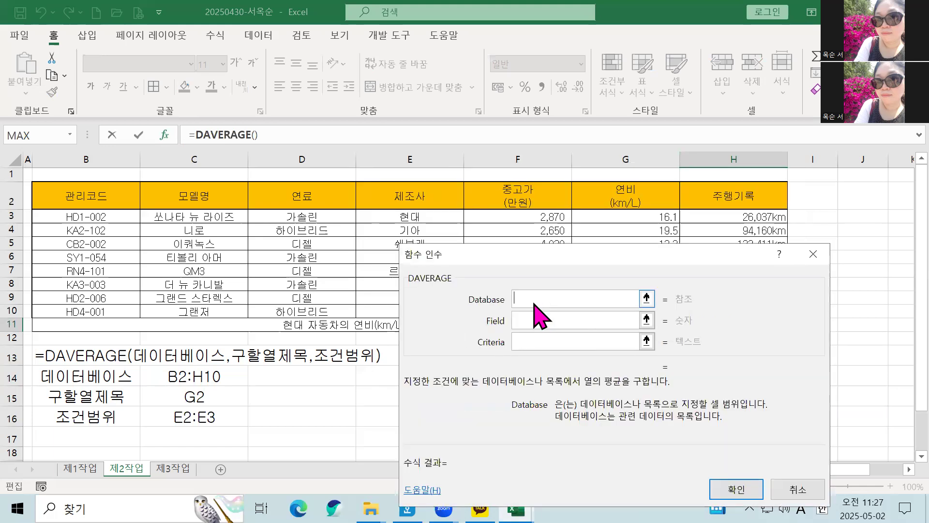
Complete the DAVERAGE formula with database B2:H10, field G2 and criteria E2:E3.
{"action": "left_click_drag", "start_coordinate": [97, 194], "coordinate": [741, 313]}
{"action": "left_click", "coordinate": [552, 338]}
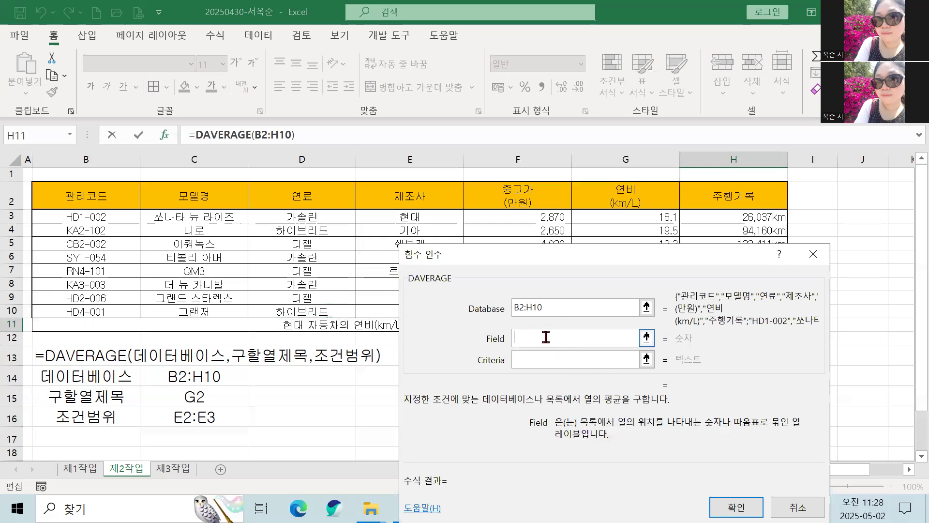
{"action": "left_click", "coordinate": [618, 194]}
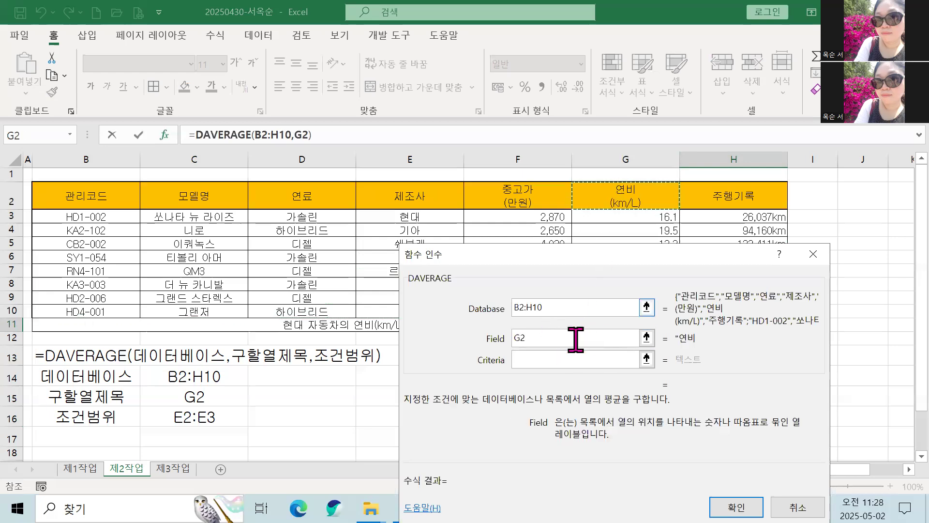
{"action": "left_click", "coordinate": [539, 360]}
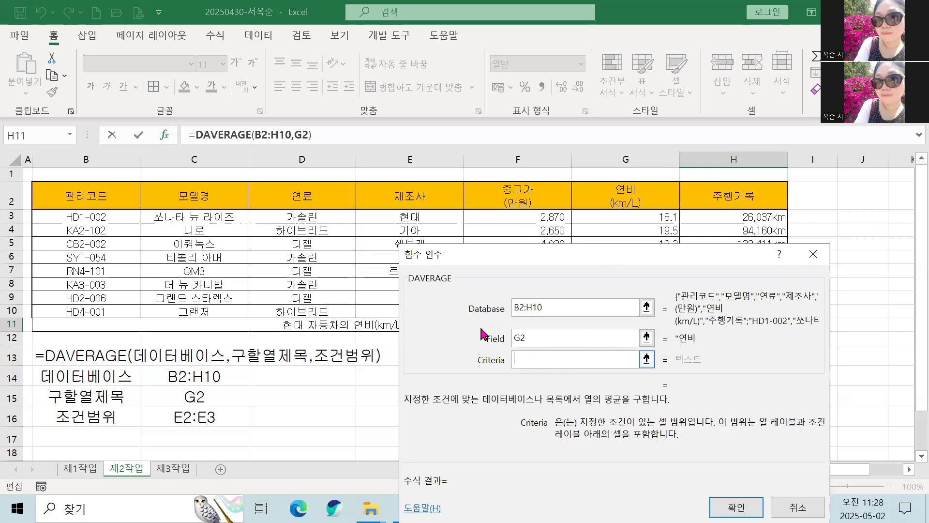
{"action": "left_click", "coordinate": [419, 207]}
{"action": "left_click_drag", "start_coordinate": [419, 207], "coordinate": [421, 214]}
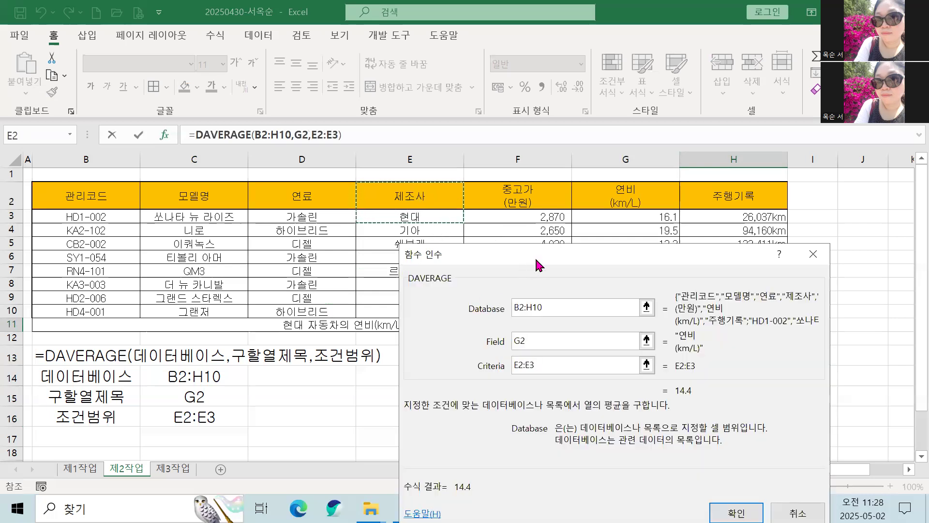
{"action": "left_click_drag", "start_coordinate": [536, 257], "coordinate": [571, 135]}
{"action": "left_click", "coordinate": [775, 393]}
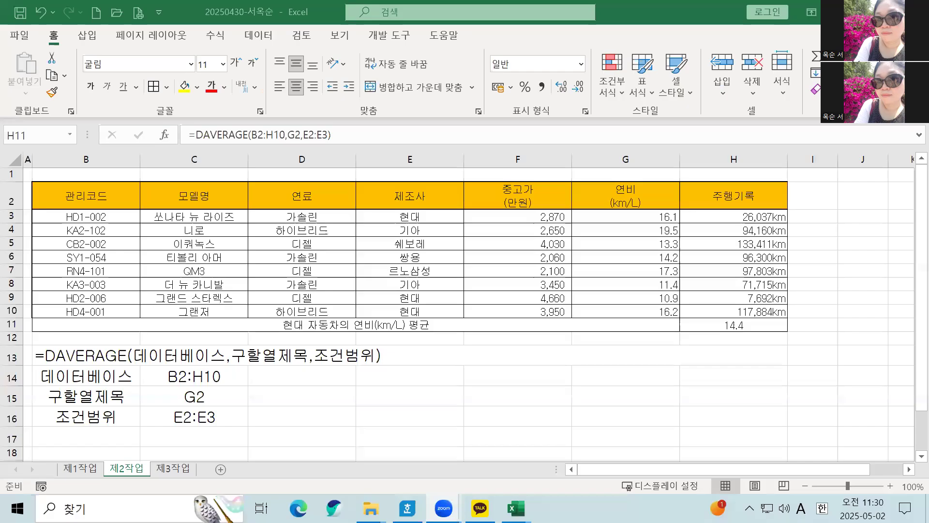
Use Goal Seek to bring the average in H11 to 15 by changing cell G3, and keep the solution.
{"action": "left_click", "coordinate": [743, 322]}
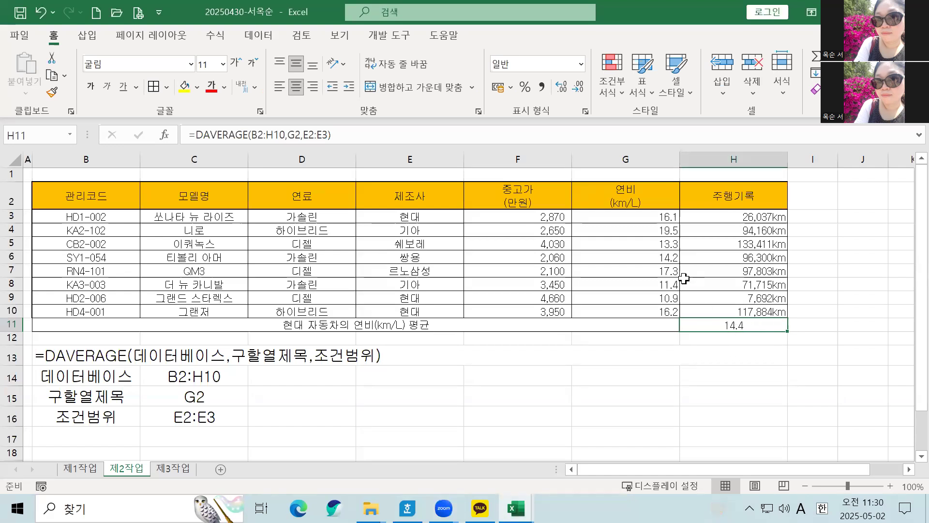
{"action": "left_click", "coordinate": [258, 38]}
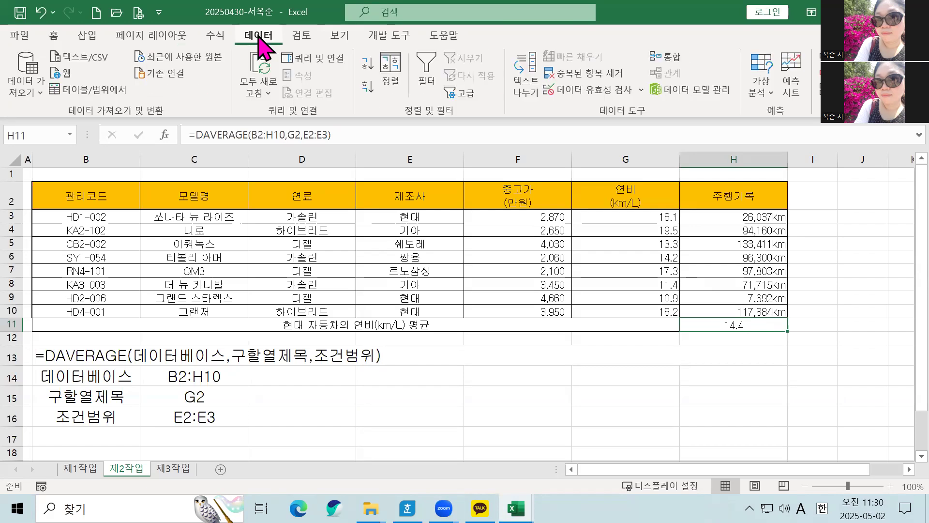
{"action": "left_click", "coordinate": [759, 92]}
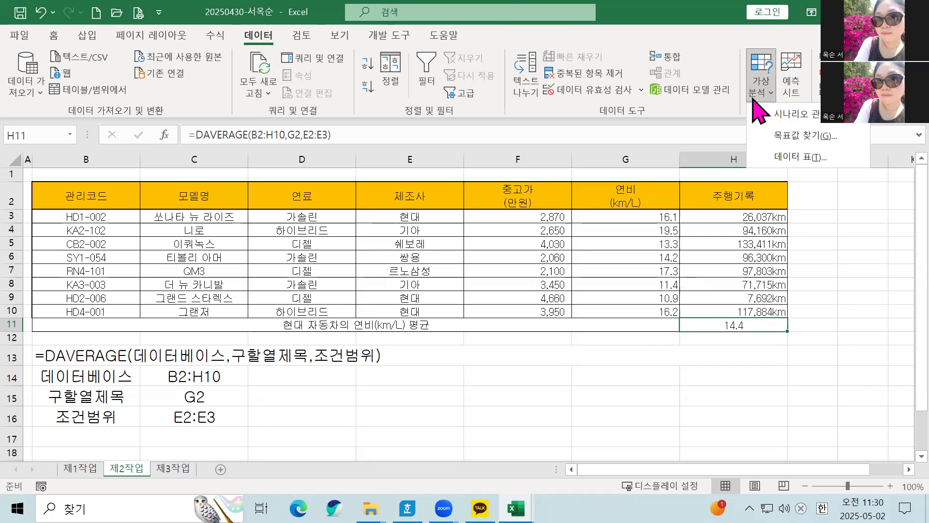
{"action": "left_click", "coordinate": [783, 141]}
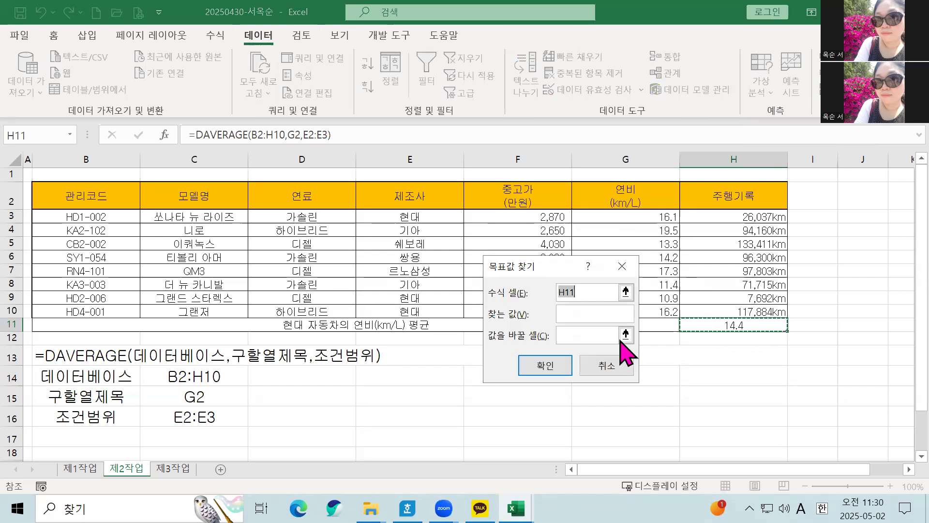
{"action": "left_click", "coordinate": [581, 315]}
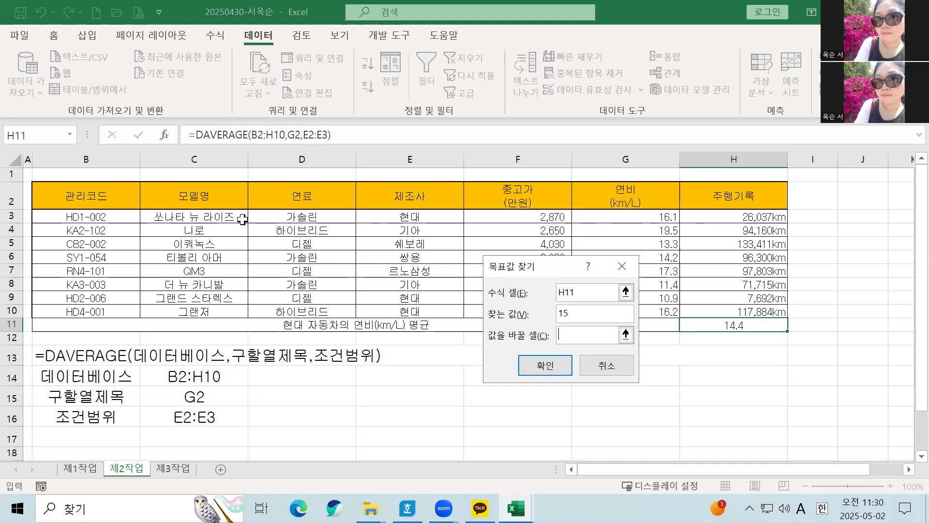
{"action": "left_click", "coordinate": [644, 216]}
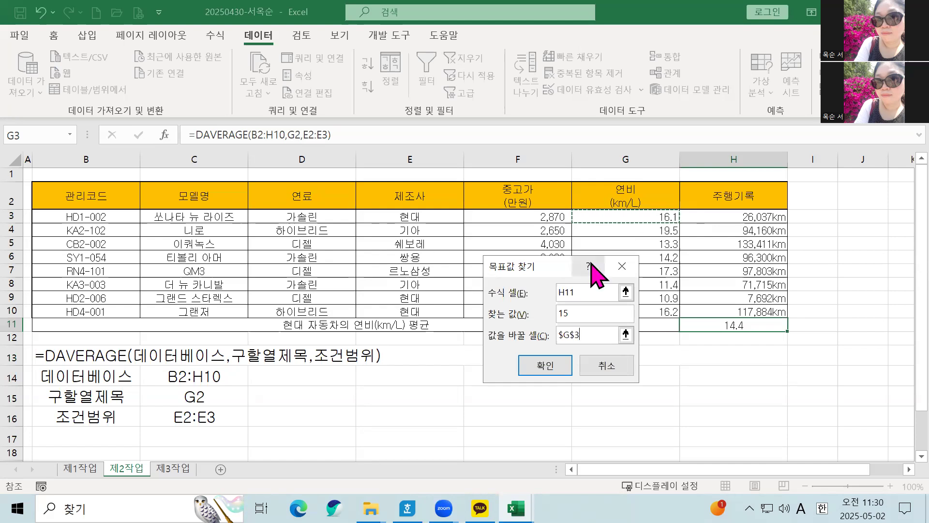
{"action": "left_click", "coordinate": [563, 364]}
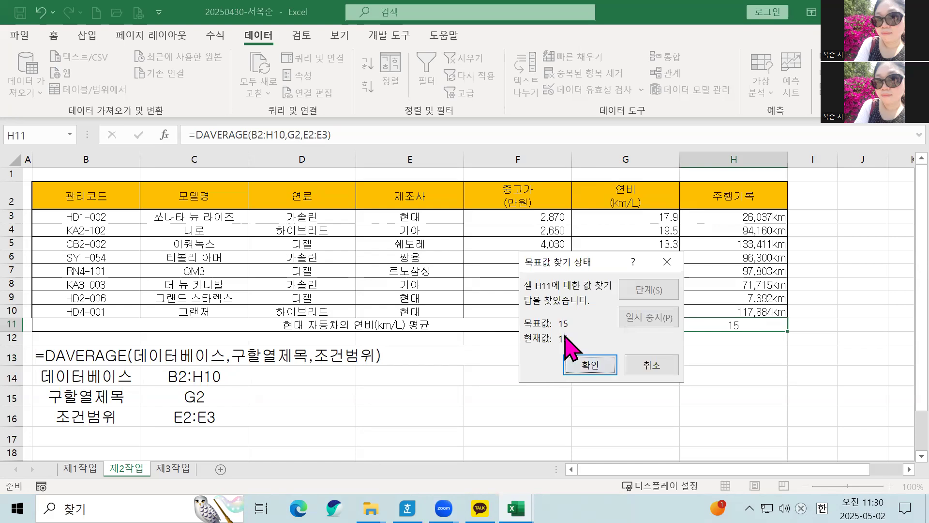
{"action": "left_click", "coordinate": [593, 370]}
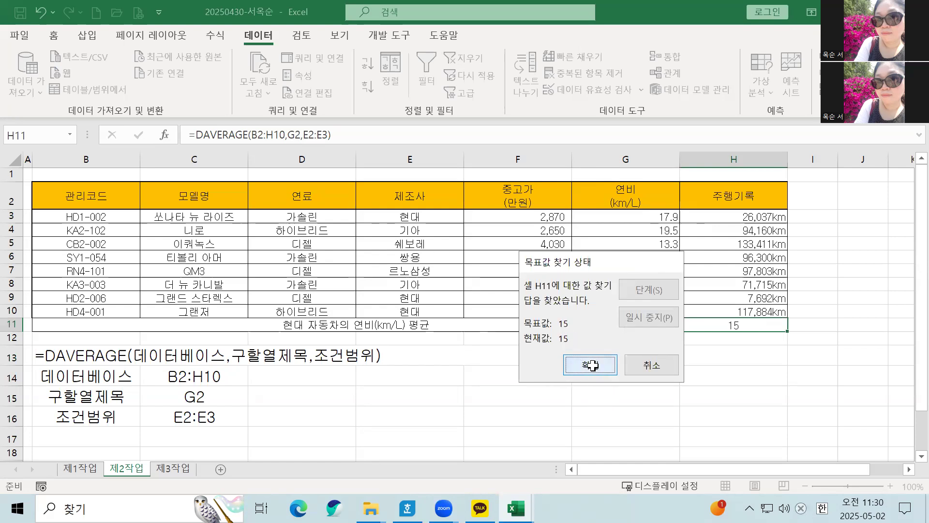
{"action": "left_click", "coordinate": [646, 213]}
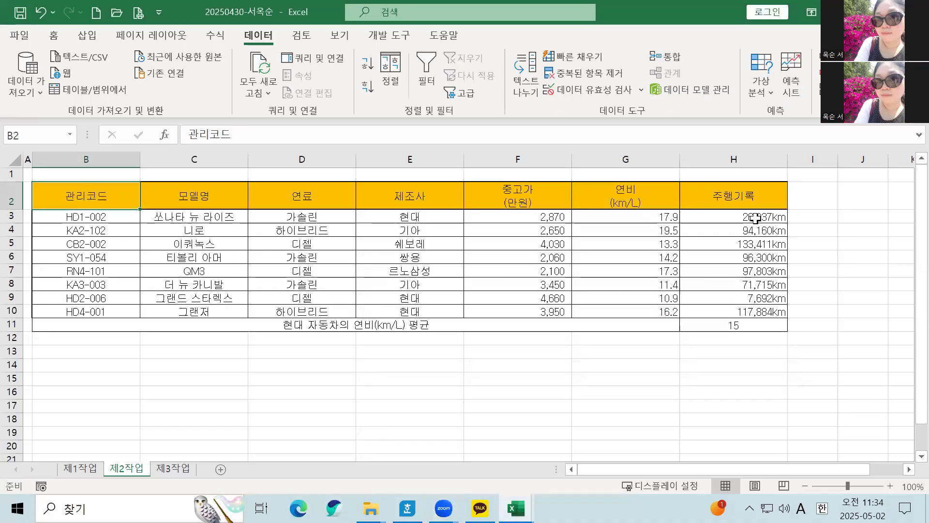
Copy the 관리코드 and 주행기록 headings from the table to the criteria area starting at cell B14.
{"action": "left_click", "coordinate": [738, 195], "text": "ctrl"}
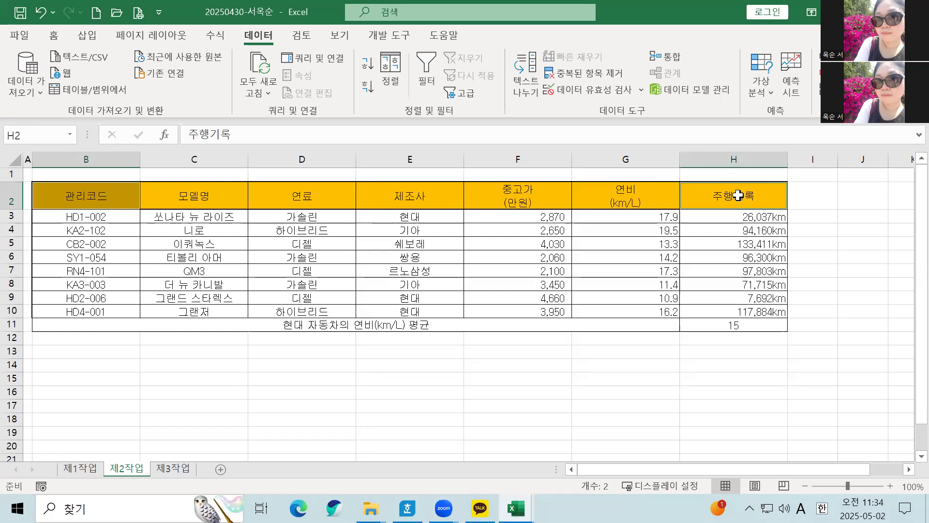
{"action": "key", "text": "ctrl+c"}
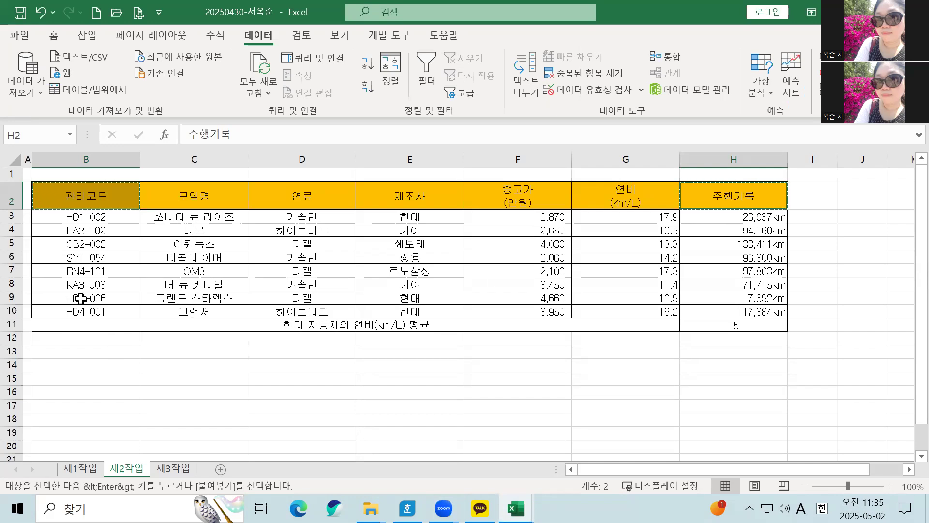
{"action": "left_click", "coordinate": [85, 366]}
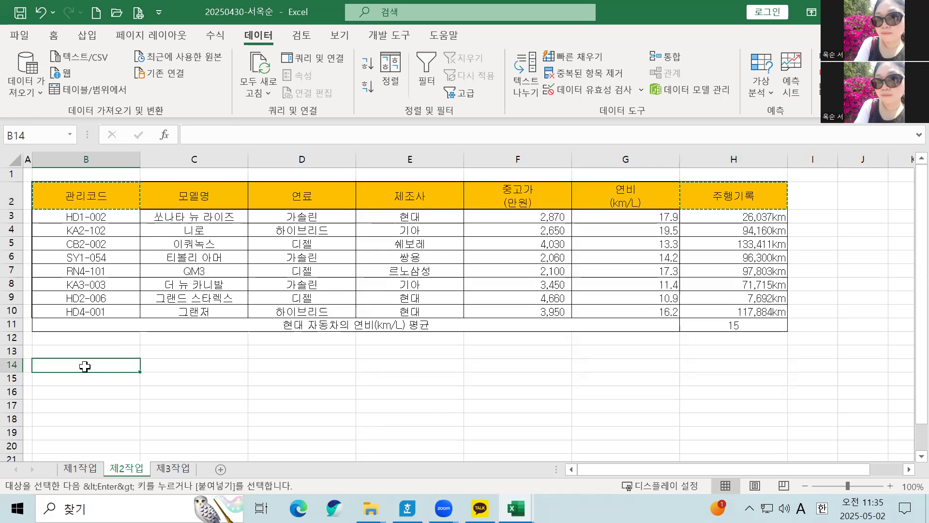
{"action": "key", "text": "ctrl+v"}
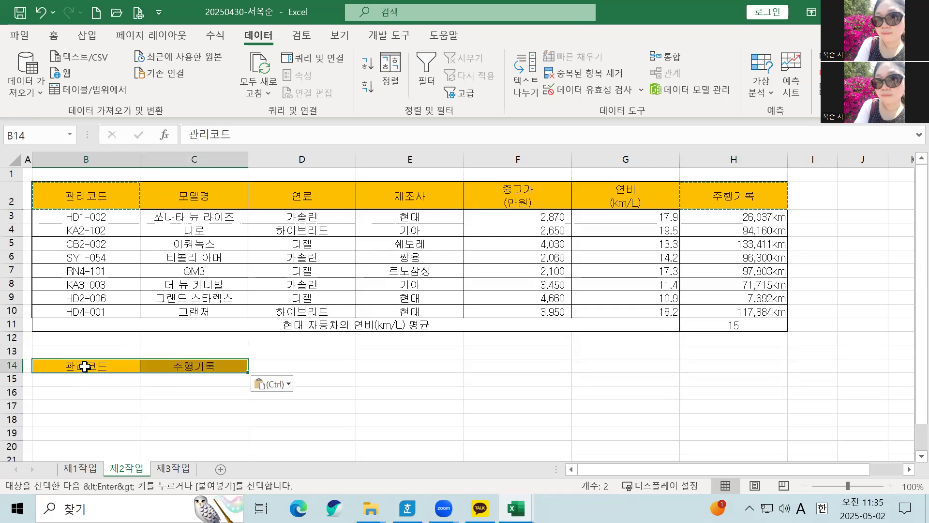
Enter the criterion K* under the 관리코드 heading in cell B15.
{"action": "left_click", "coordinate": [90, 378]}
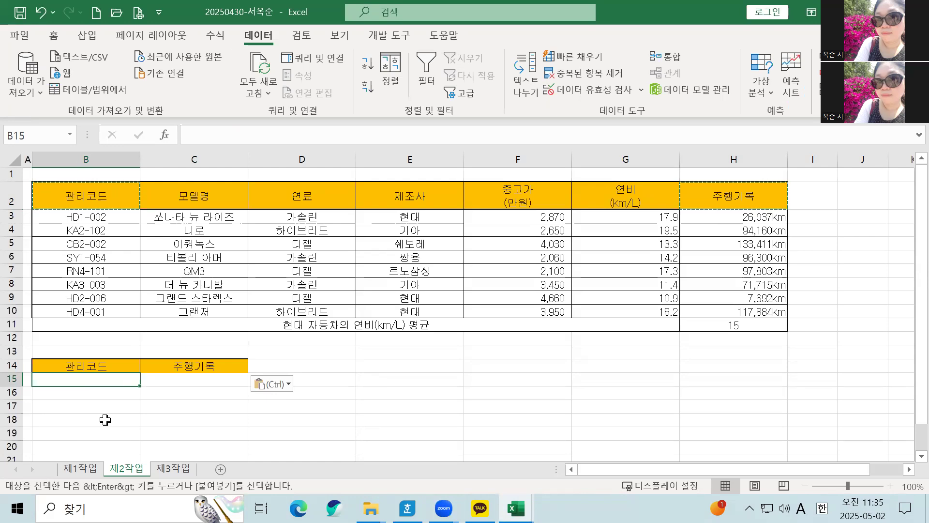
{"action": "type", "text": "K"}
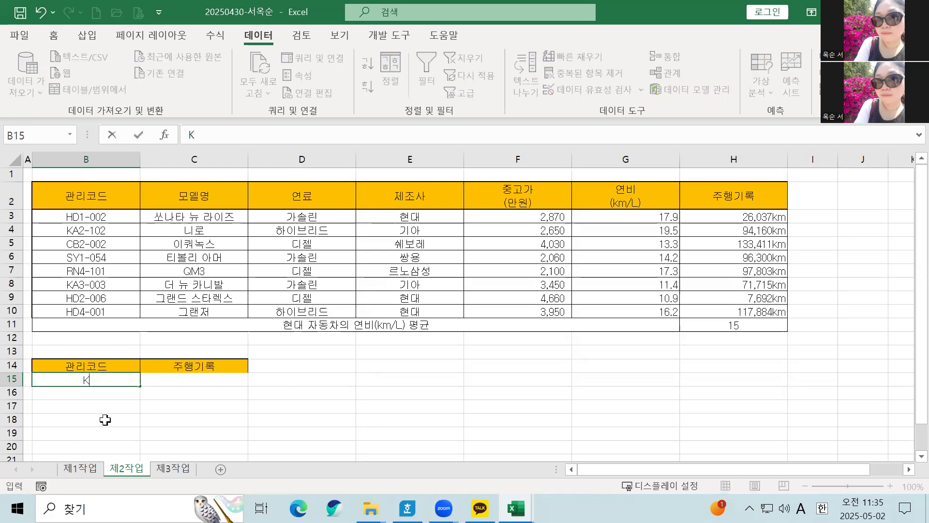
{"action": "type", "text": "*"}
{"action": "left_click", "coordinate": [145, 407]}
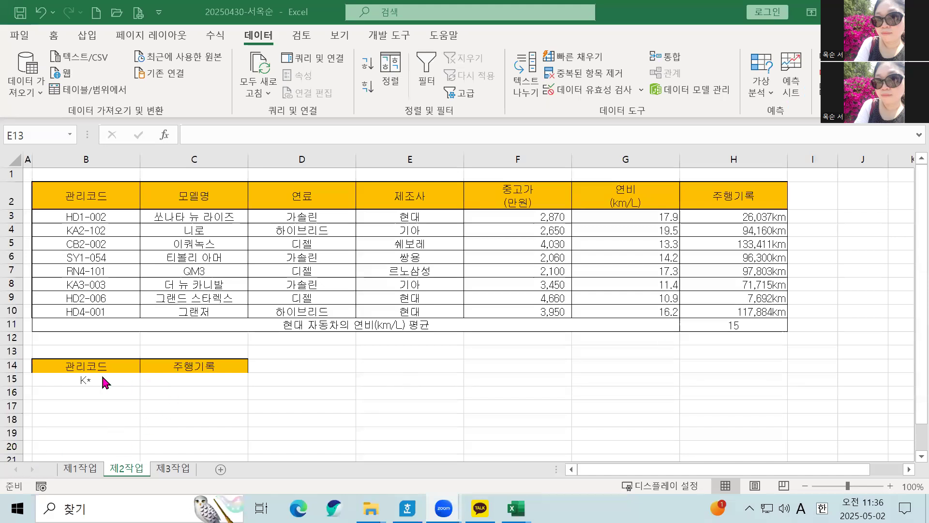
{"action": "left_click", "coordinate": [96, 382]}
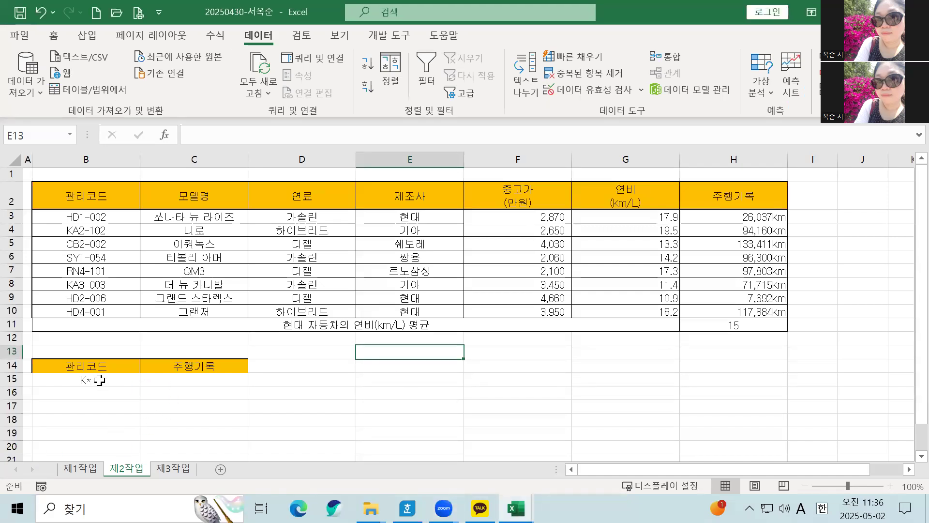
{"action": "left_click", "coordinate": [100, 380]}
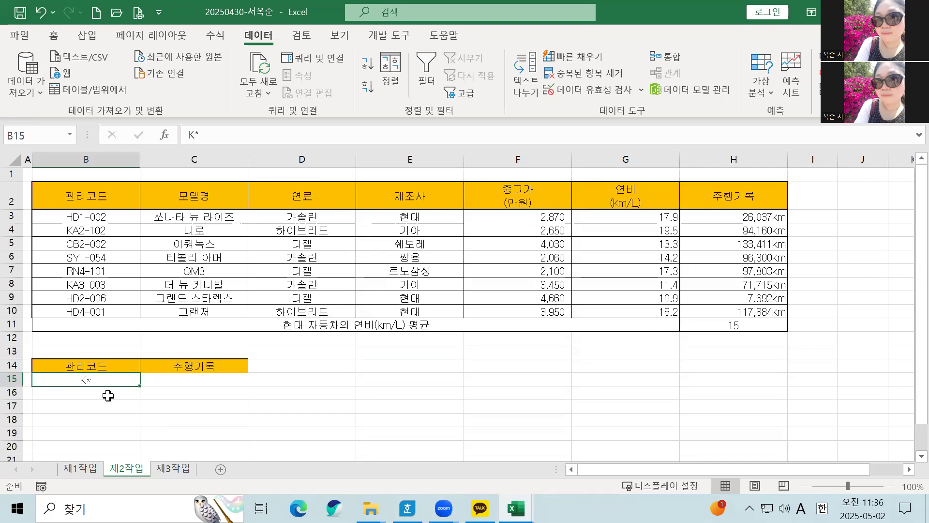
Enter the criterion >=100000 for 주행기록 in cell C16, one row below the 관리코드 criterion.
{"action": "left_click", "coordinate": [173, 393]}
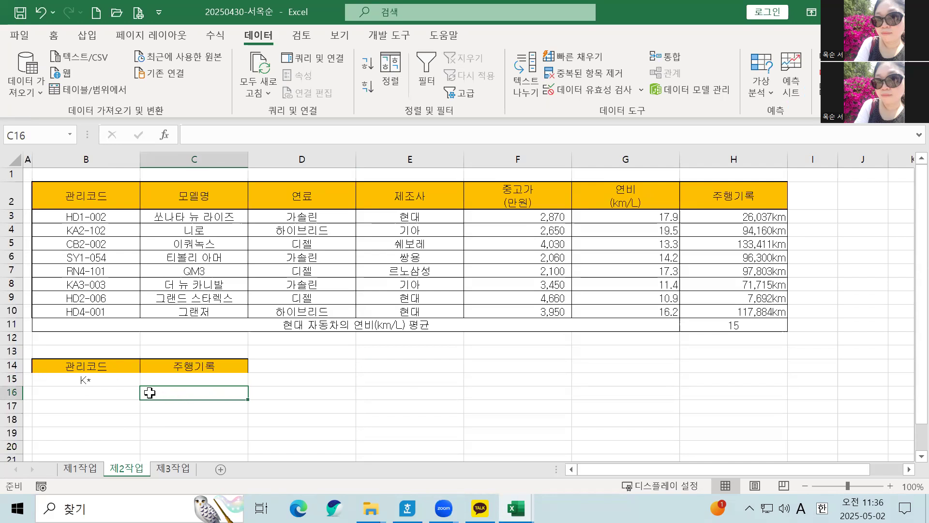
{"action": "type", "text": ">=100000"}
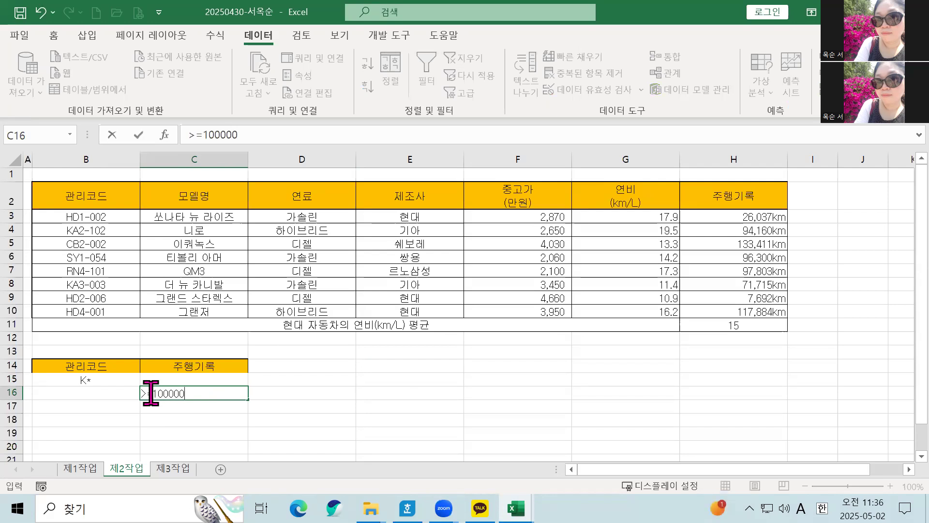
{"action": "key", "text": "ctrl+Return"}
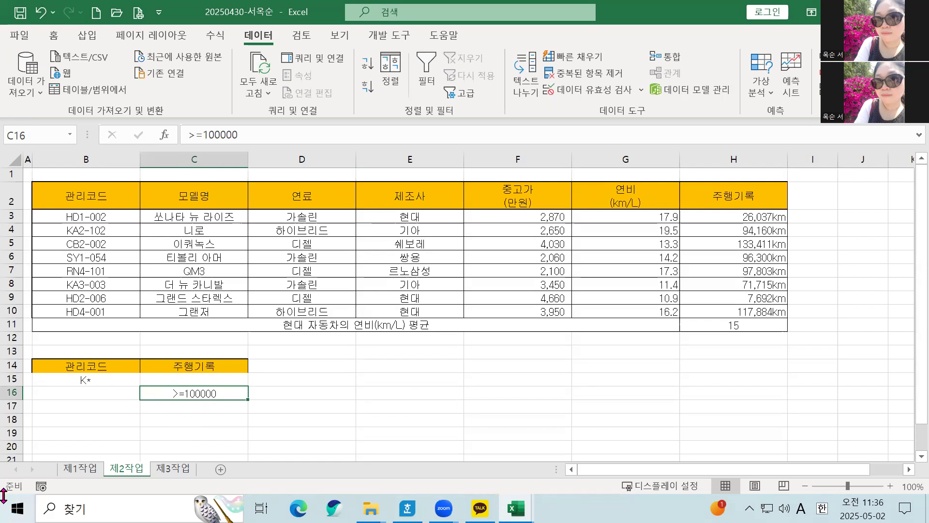
{"action": "left_click", "coordinate": [102, 410]}
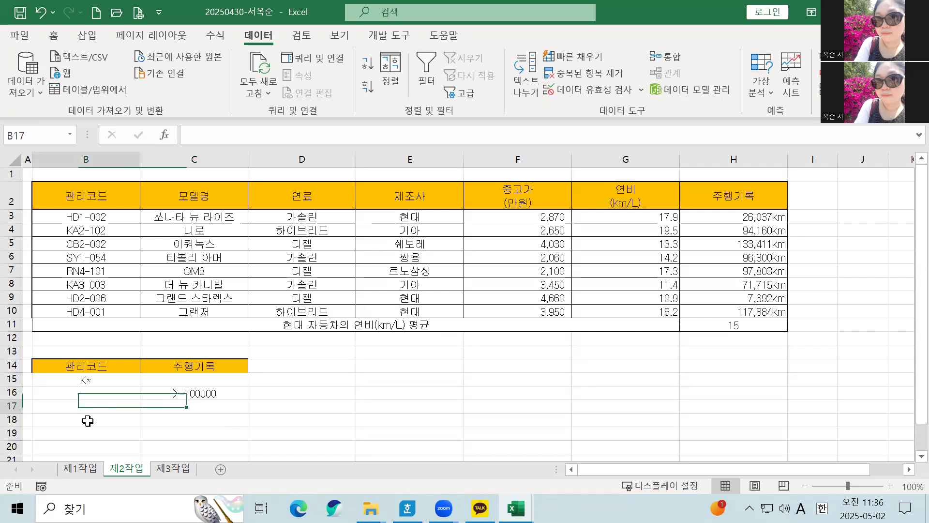
{"action": "left_click", "coordinate": [85, 380]}
{"action": "left_click", "coordinate": [99, 419]}
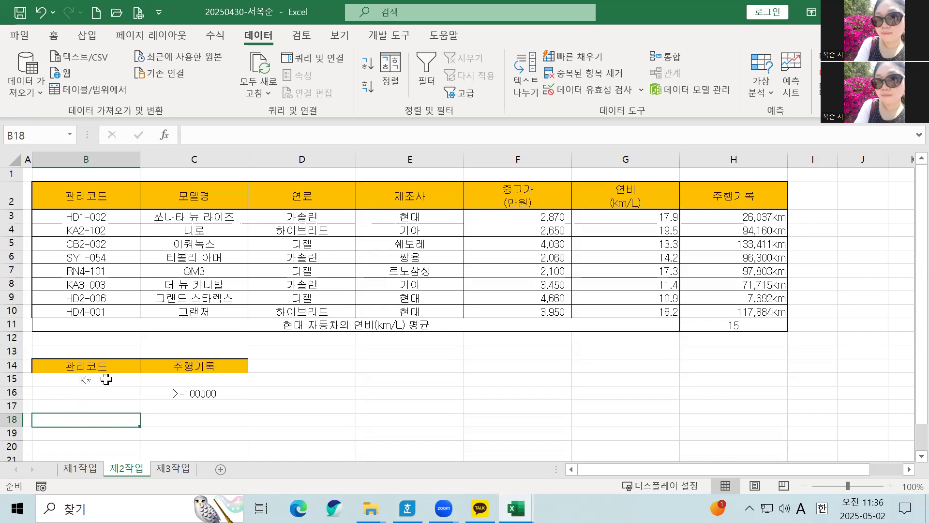
{"action": "left_click", "coordinate": [61, 378]}
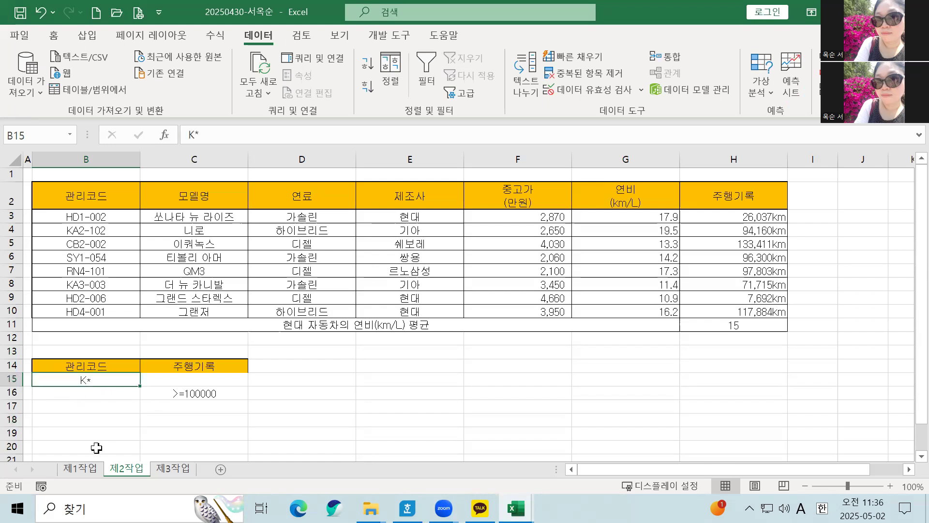
{"action": "left_click", "coordinate": [158, 433]}
{"action": "left_click", "coordinate": [87, 383]}
{"action": "left_click", "coordinate": [231, 392]}
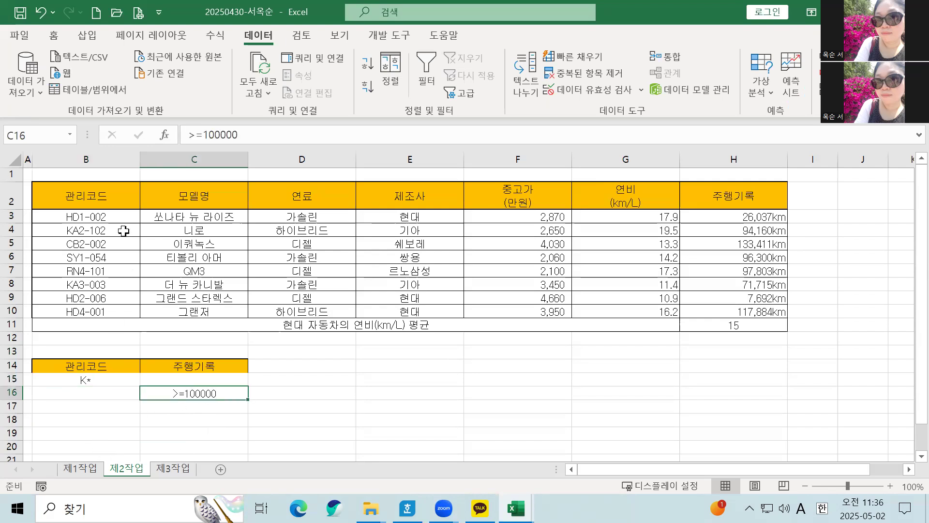
{"action": "left_click", "coordinate": [76, 433]}
Start an Advanced Filter that copies its results to another location, with B2:H10 as the list range.
{"action": "left_click", "coordinate": [75, 416]}
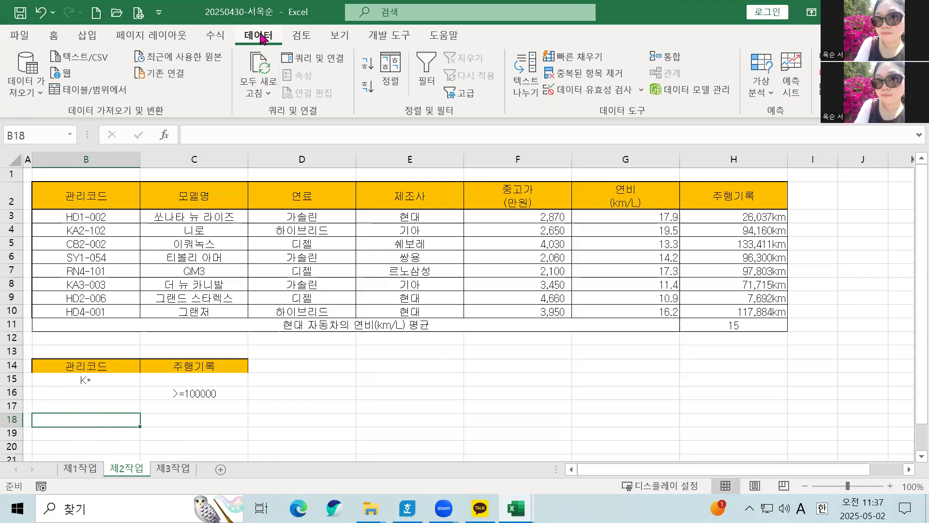
{"action": "left_click", "coordinate": [456, 95]}
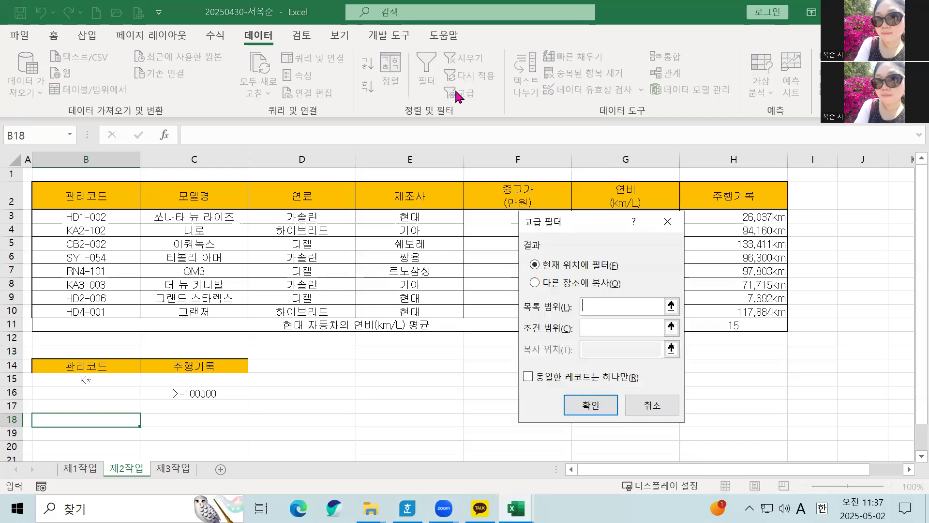
{"action": "left_click", "coordinate": [549, 285]}
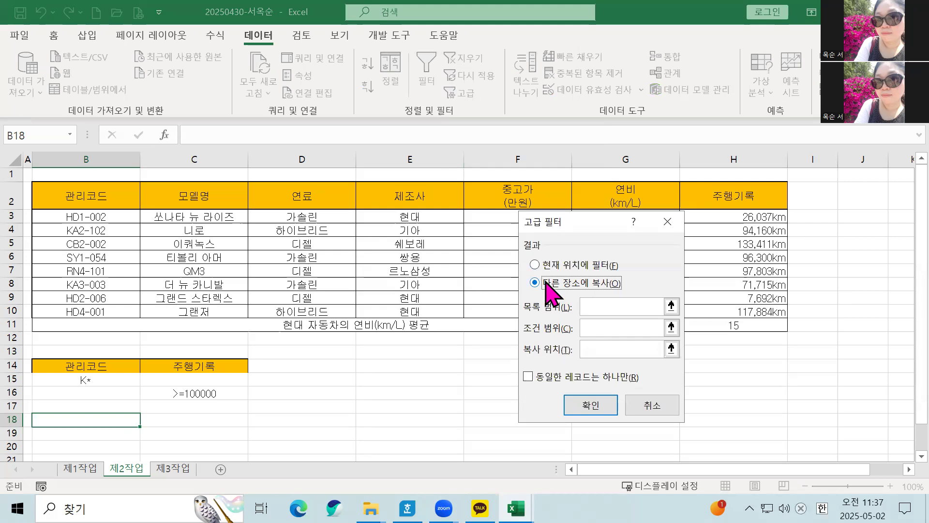
{"action": "left_click", "coordinate": [597, 306]}
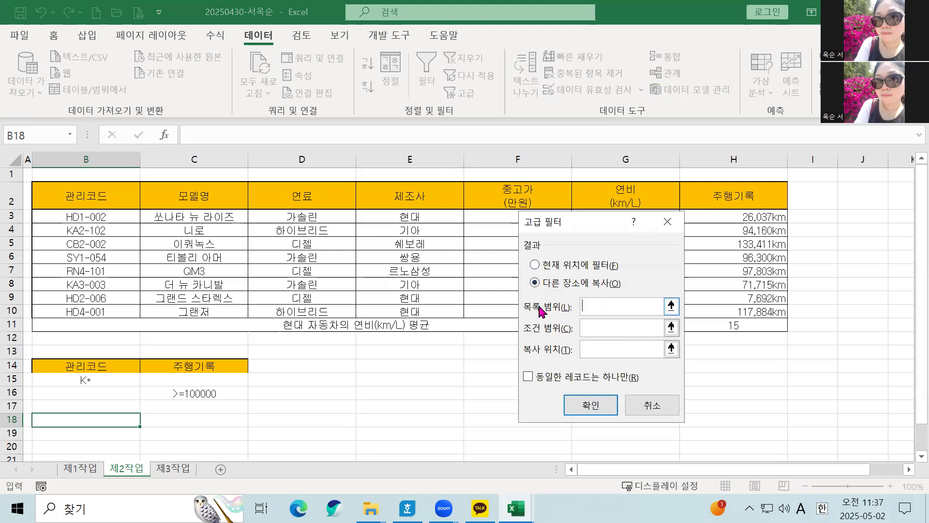
{"action": "left_click_drag", "start_coordinate": [95, 184], "coordinate": [736, 310]}
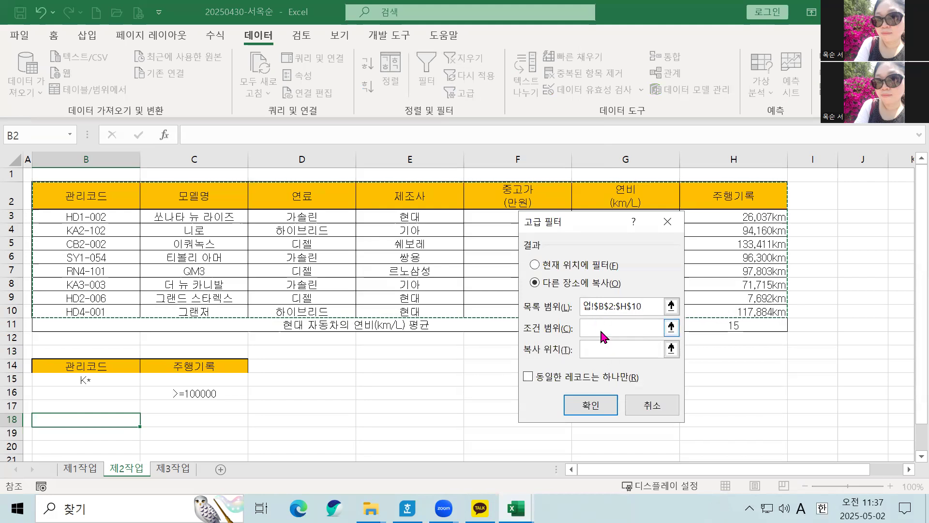
Set the filter's criteria range to B14:C16 and its copy destination to B18, and run it.
{"action": "left_click", "coordinate": [80, 365]}
{"action": "left_click_drag", "start_coordinate": [80, 366], "coordinate": [195, 395]}
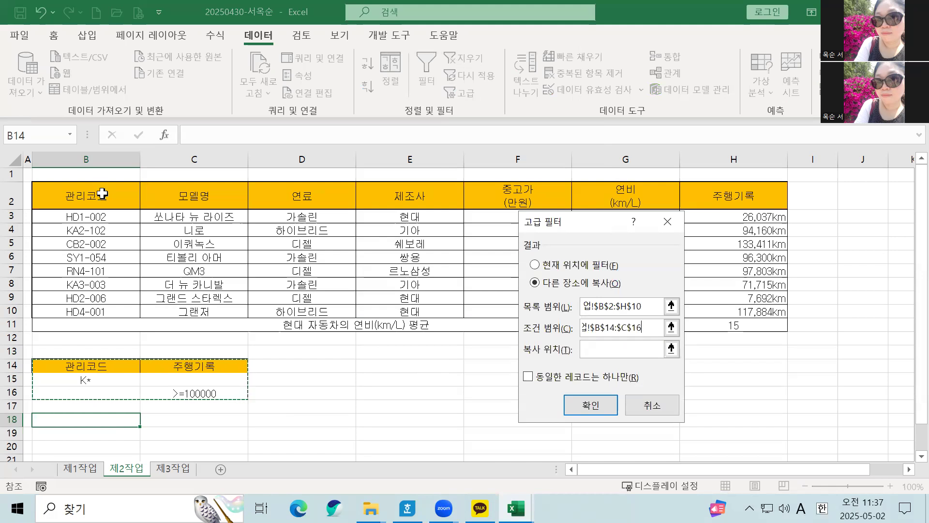
{"action": "left_click", "coordinate": [588, 351]}
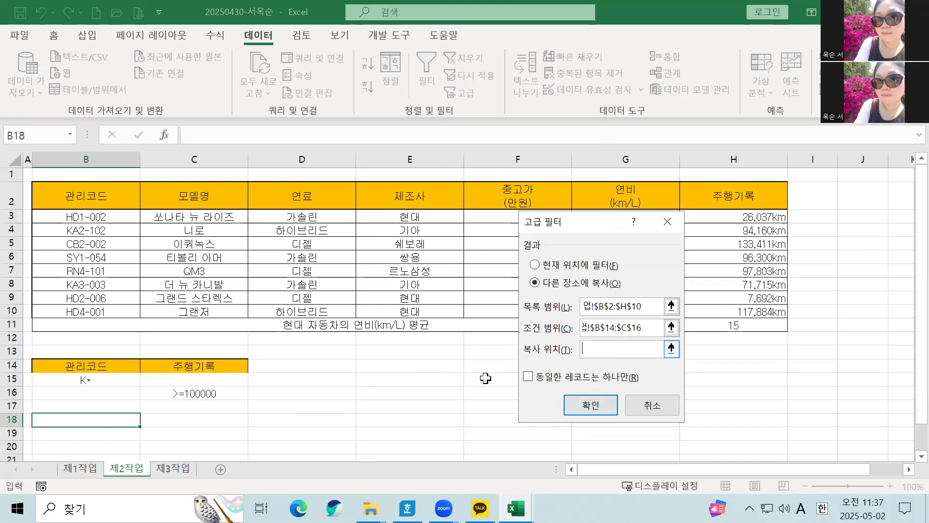
{"action": "left_click", "coordinate": [99, 419]}
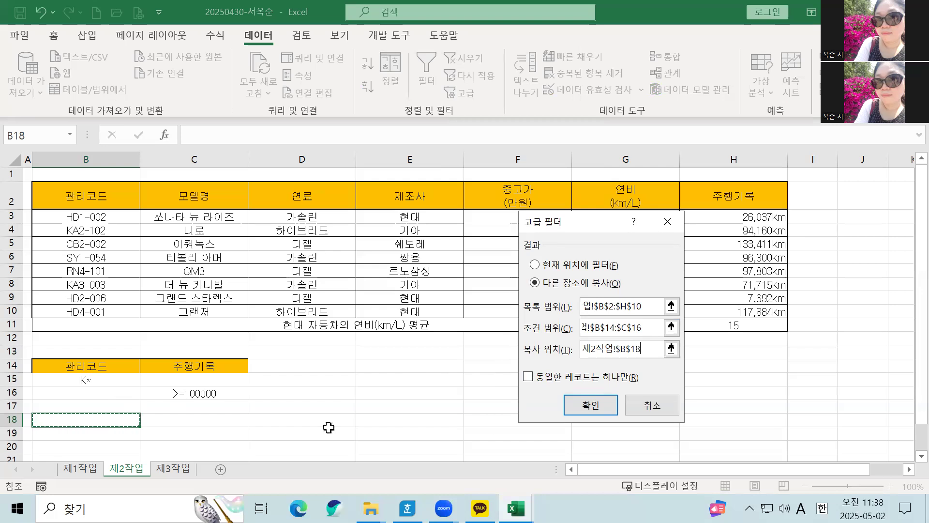
{"action": "left_click", "coordinate": [582, 399]}
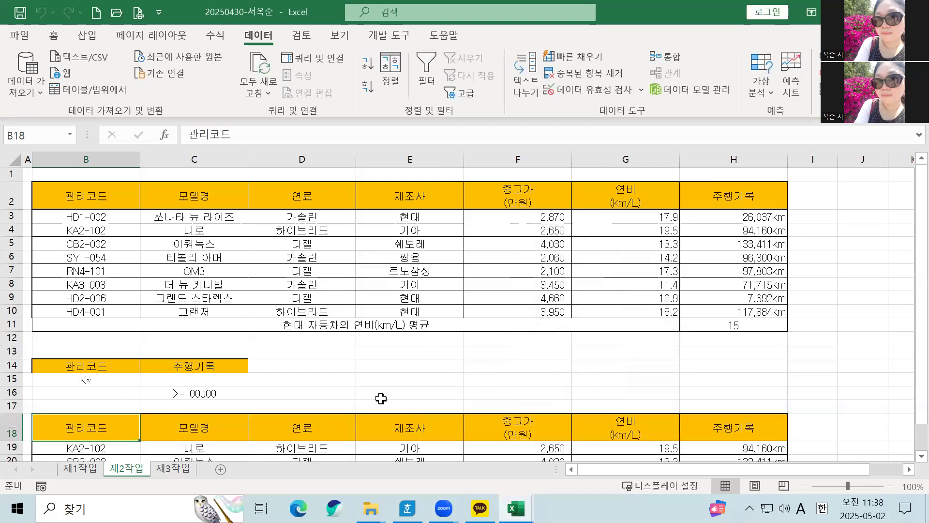
Check the extracted rows below row 18 against the 관리코드 and 주행기록 criteria and look over their column headings.
{"action": "scroll", "coordinate": [373, 389], "scroll_direction": "down", "scroll_amount": 1}
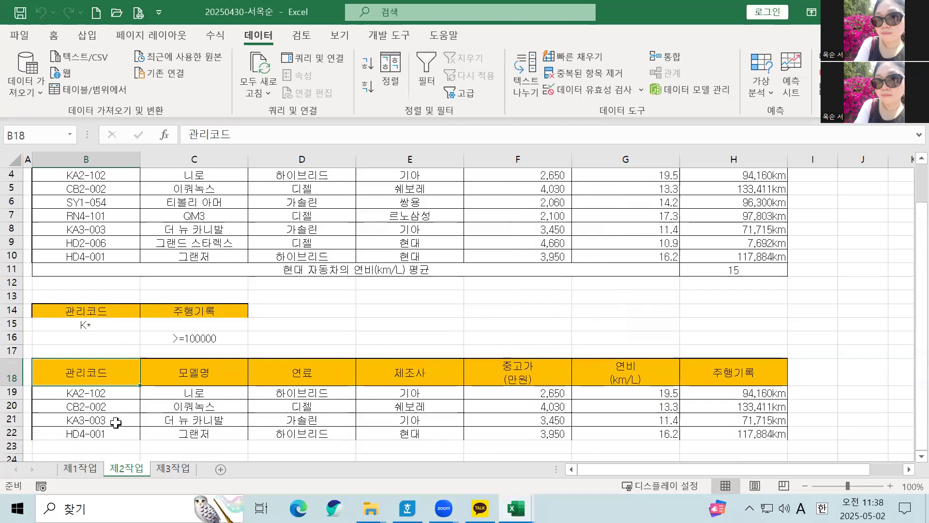
{"action": "left_click", "coordinate": [75, 392]}
{"action": "left_click", "coordinate": [95, 419]}
{"action": "left_click", "coordinate": [97, 392]}
{"action": "left_click", "coordinate": [95, 421]}
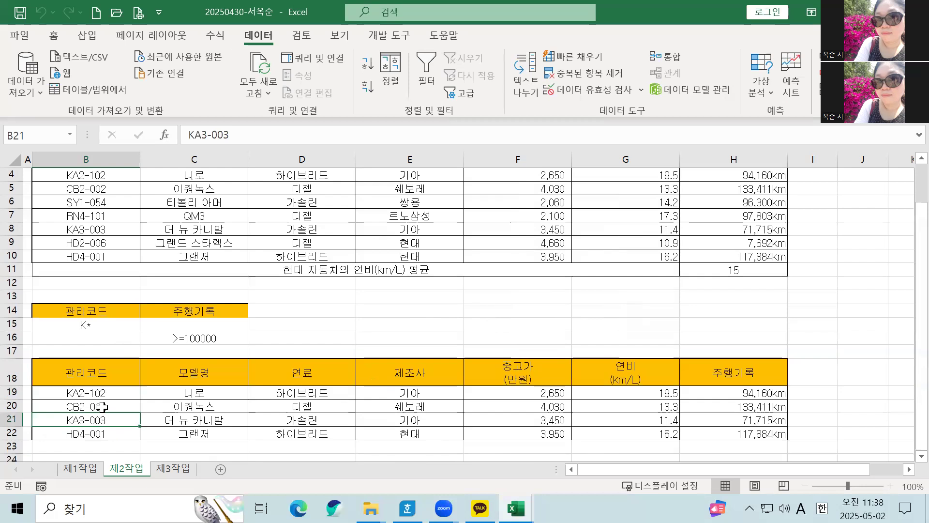
{"action": "left_click", "coordinate": [709, 407]}
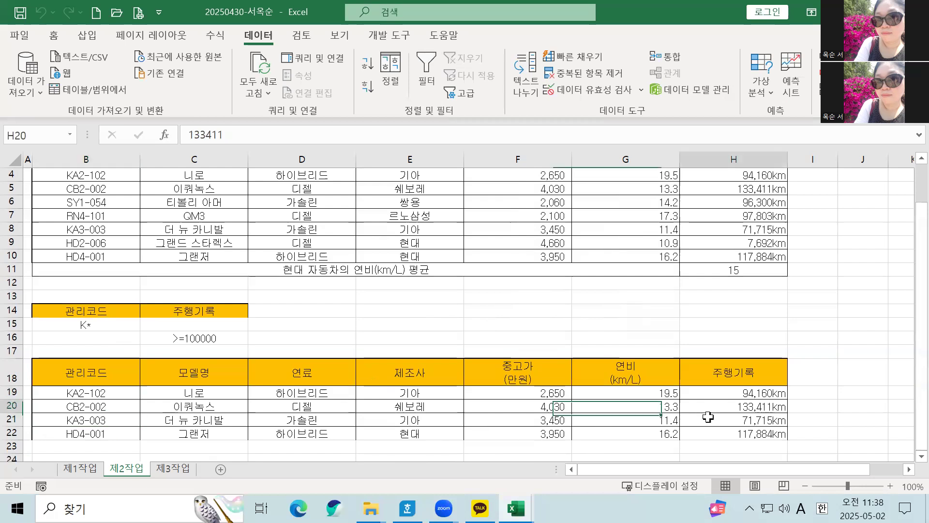
{"action": "left_click", "coordinate": [708, 433]}
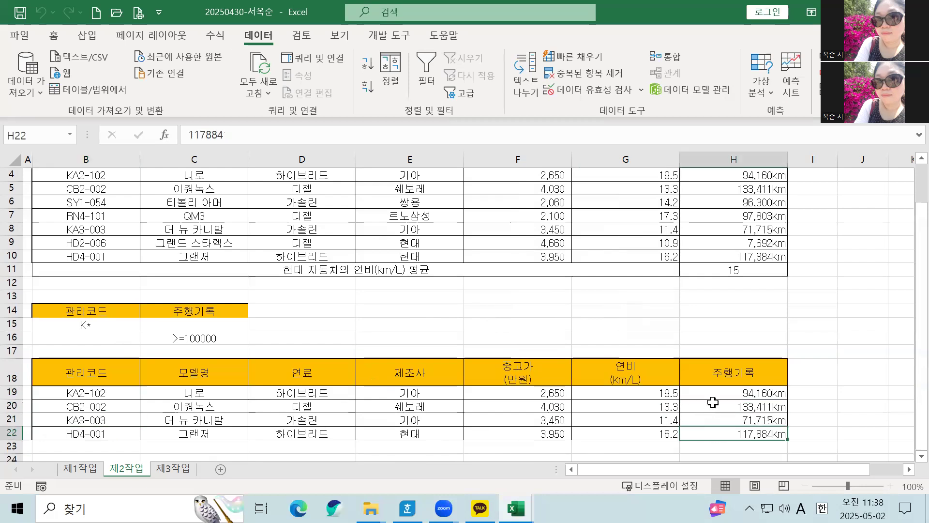
{"action": "left_click", "coordinate": [683, 446]}
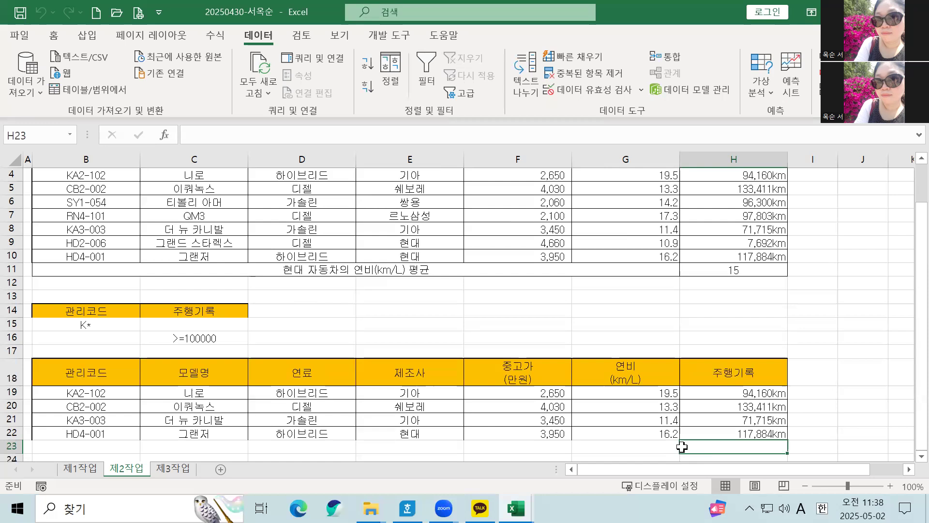
{"action": "left_click", "coordinate": [216, 408]}
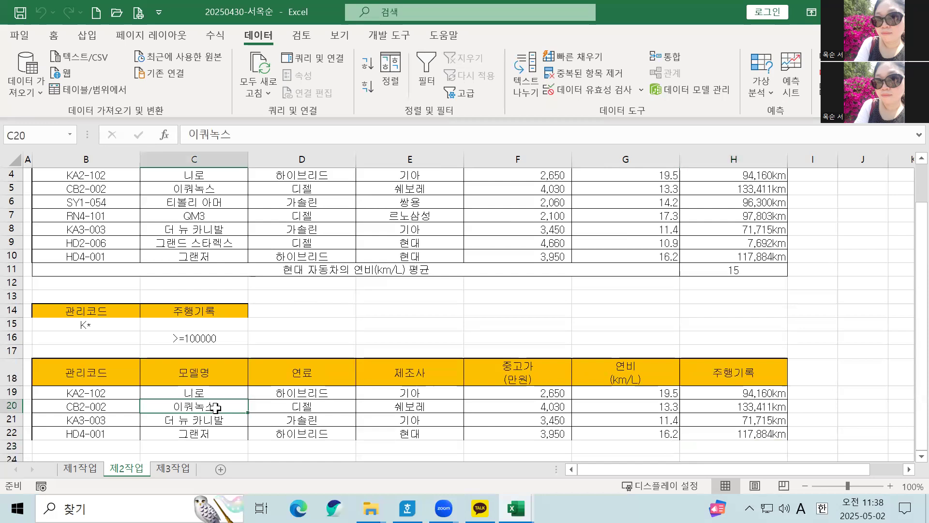
{"action": "scroll", "coordinate": [216, 408], "scroll_direction": "up", "scroll_amount": 1}
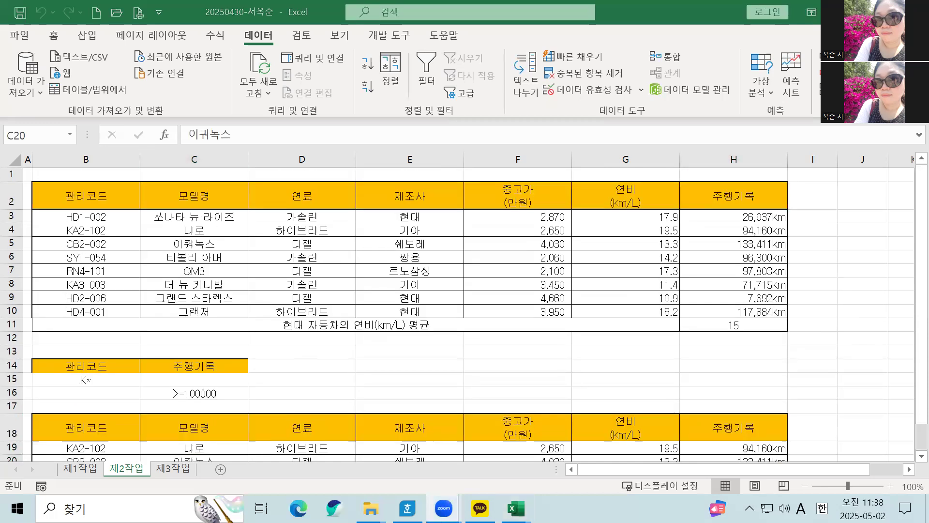
{"action": "scroll", "coordinate": [219, 330], "scroll_direction": "down", "scroll_amount": 3}
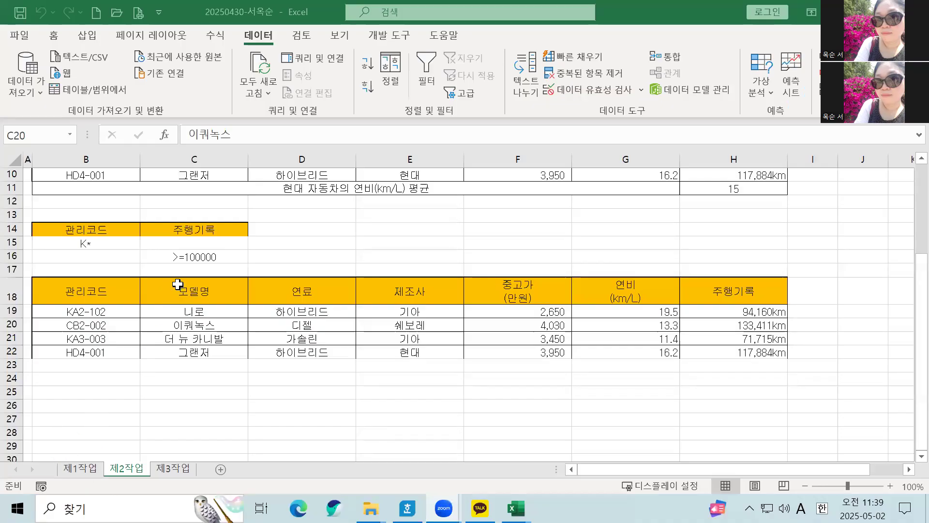
{"action": "left_click", "coordinate": [192, 295]}
{"action": "left_click", "coordinate": [299, 289]}
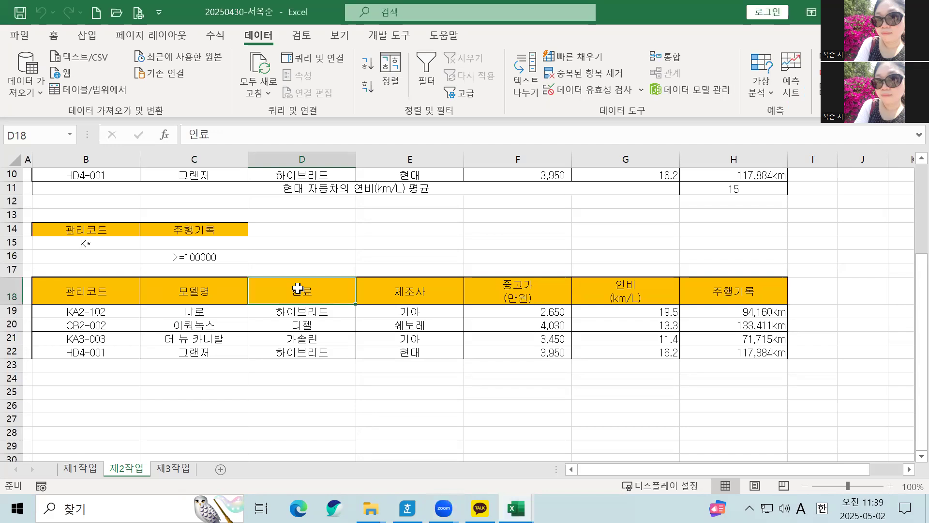
{"action": "left_click", "coordinate": [549, 294]}
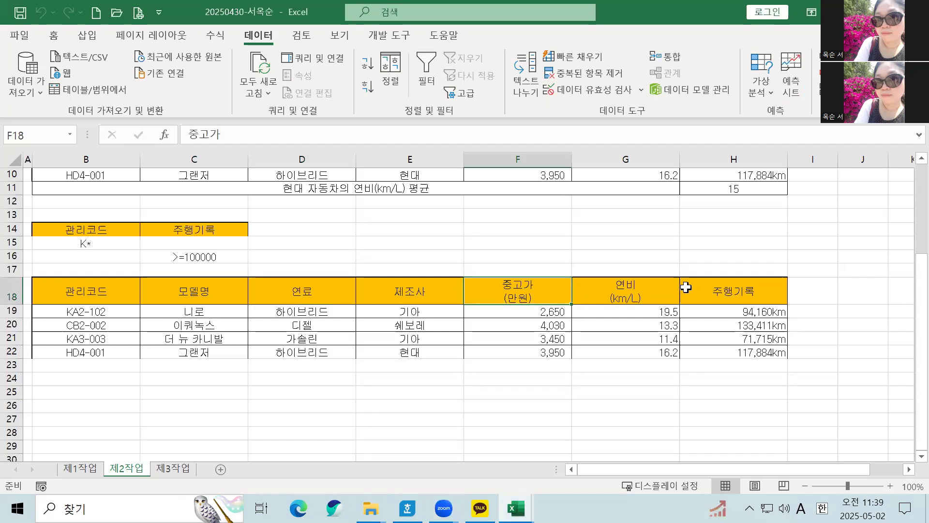
{"action": "left_click", "coordinate": [648, 295]}
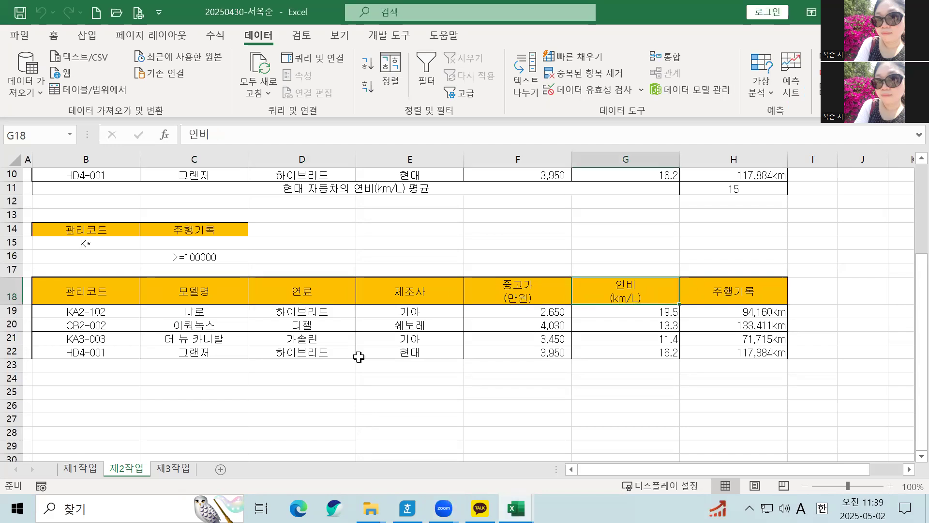
Delete the 관리코드, 제조사 and 주행기록 cells from the extracted table in rows 18 to 22, shifting the remaining cells left.
{"action": "left_click_drag", "start_coordinate": [99, 291], "coordinate": [81, 353]}
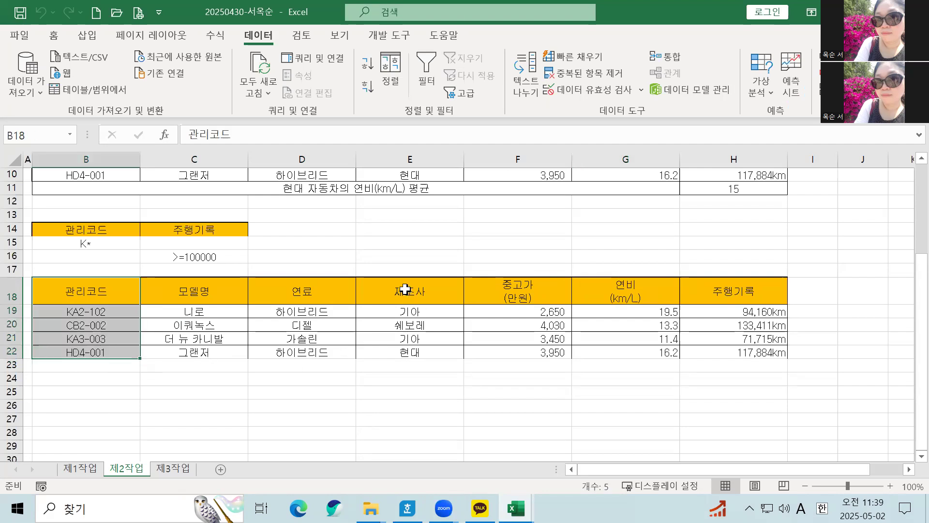
{"action": "left_click_drag", "start_coordinate": [406, 290], "coordinate": [406, 373], "text": "ctrl"}
{"action": "left_click", "coordinate": [743, 292], "text": "ctrl"}
{"action": "left_click_drag", "start_coordinate": [746, 317], "coordinate": [750, 348], "text": "ctrl"}
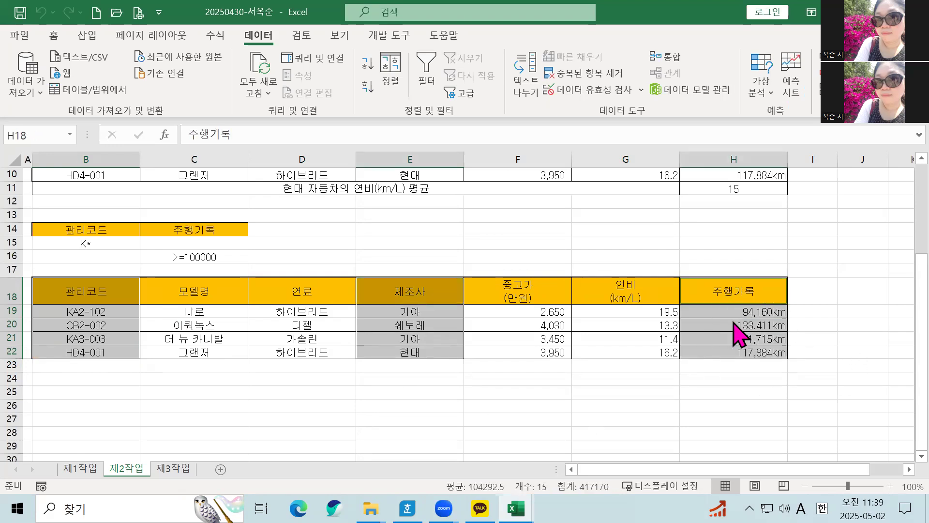
{"action": "right_click", "coordinate": [733, 323]}
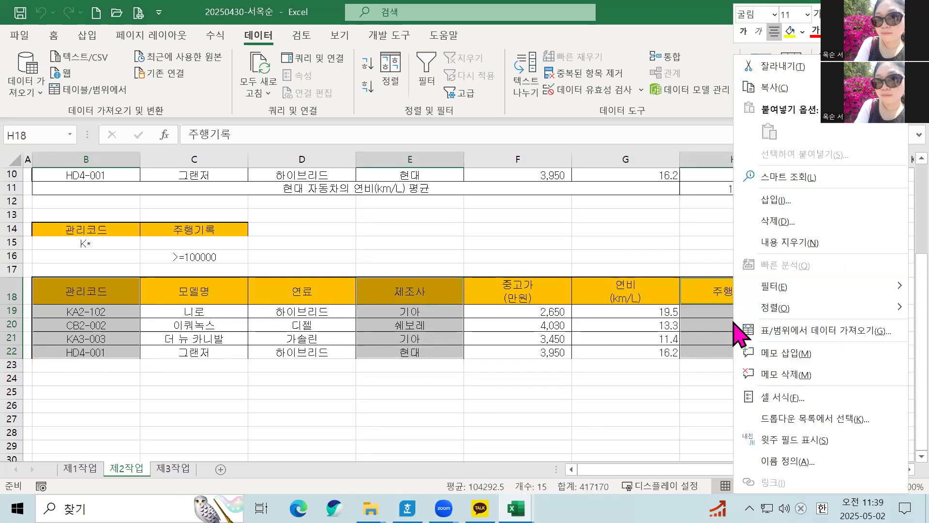
{"action": "left_click", "coordinate": [806, 219]}
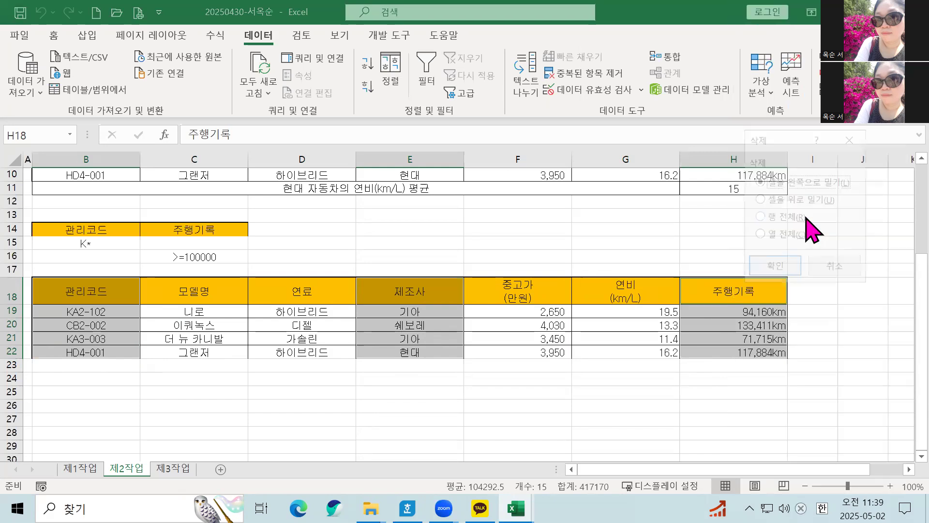
{"action": "left_click", "coordinate": [774, 268]}
{"action": "left_click", "coordinate": [573, 364]}
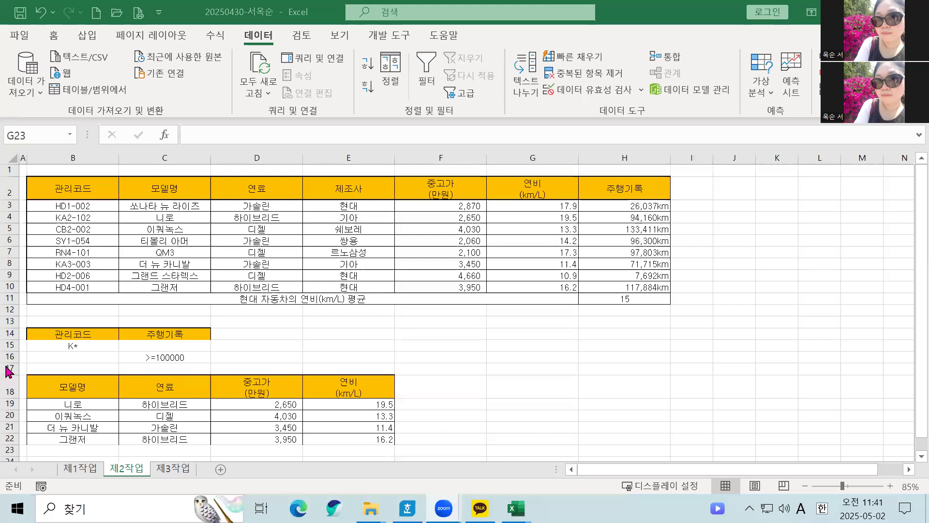
Copy the table range B4:H12 from the 제1작업 sheet to cell B2 of the 제3작업 sheet.
{"action": "left_click", "coordinate": [78, 469]}
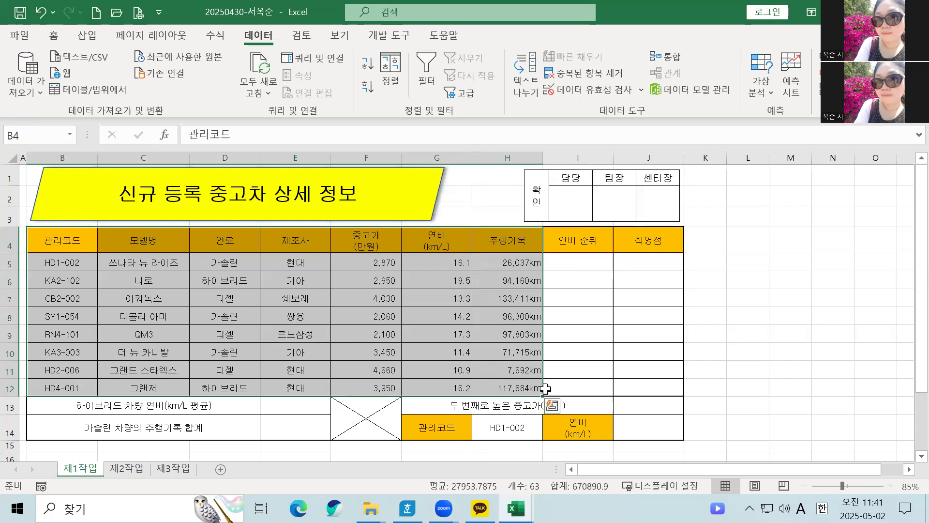
{"action": "key", "text": "ctrl+c"}
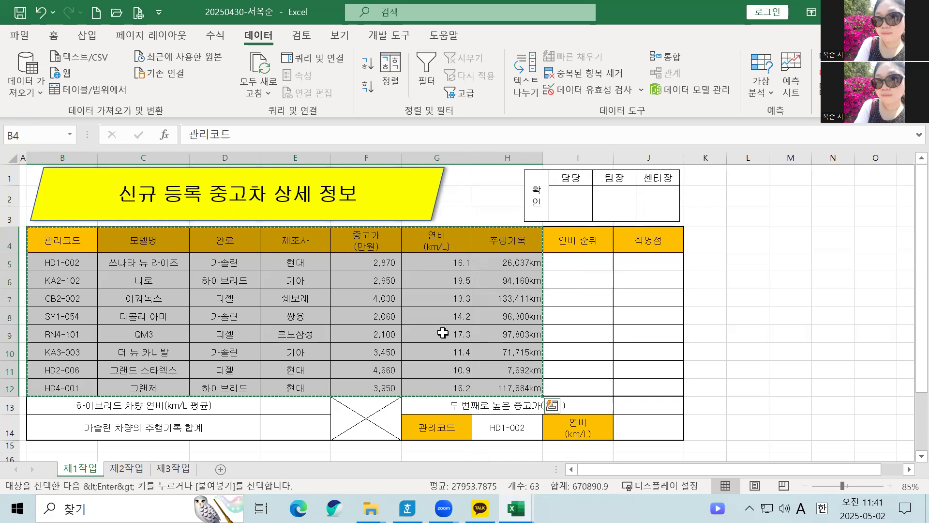
{"action": "left_click", "coordinate": [179, 468]}
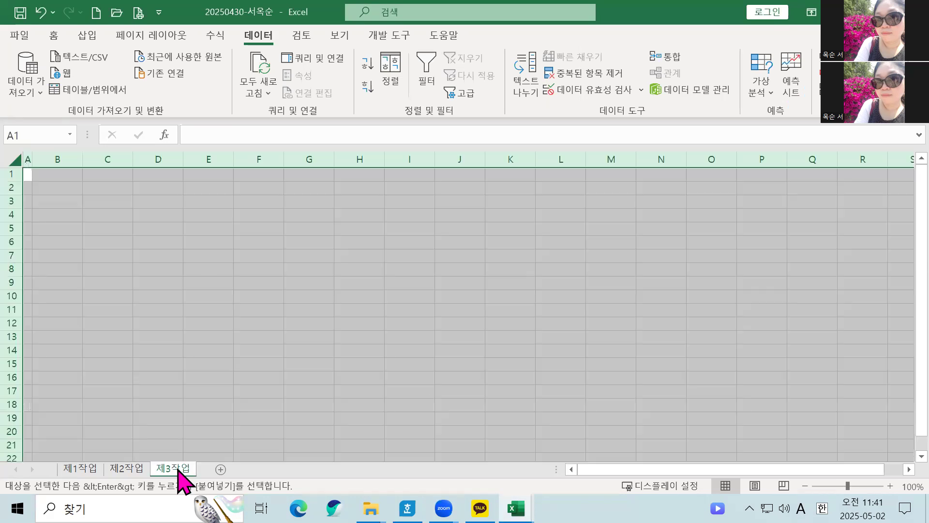
{"action": "left_click", "coordinate": [71, 189]}
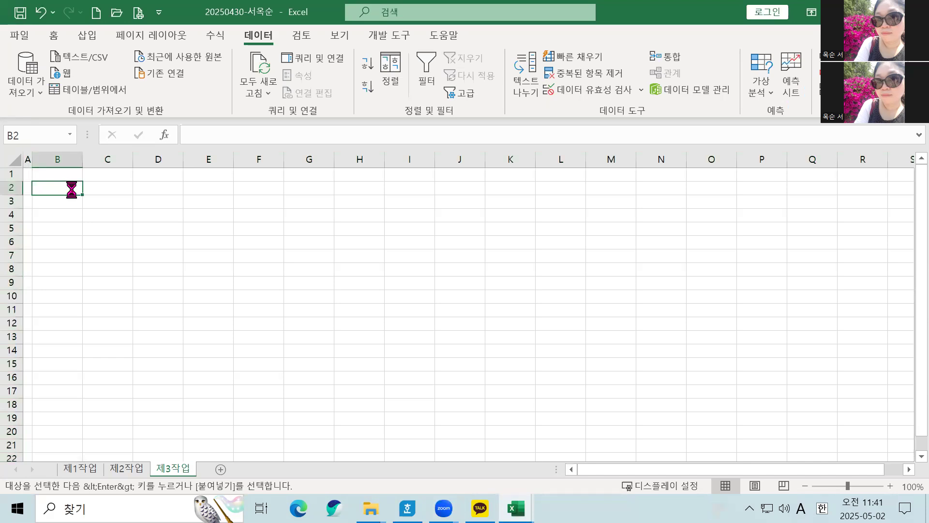
{"action": "key", "text": "ctrl+v"}
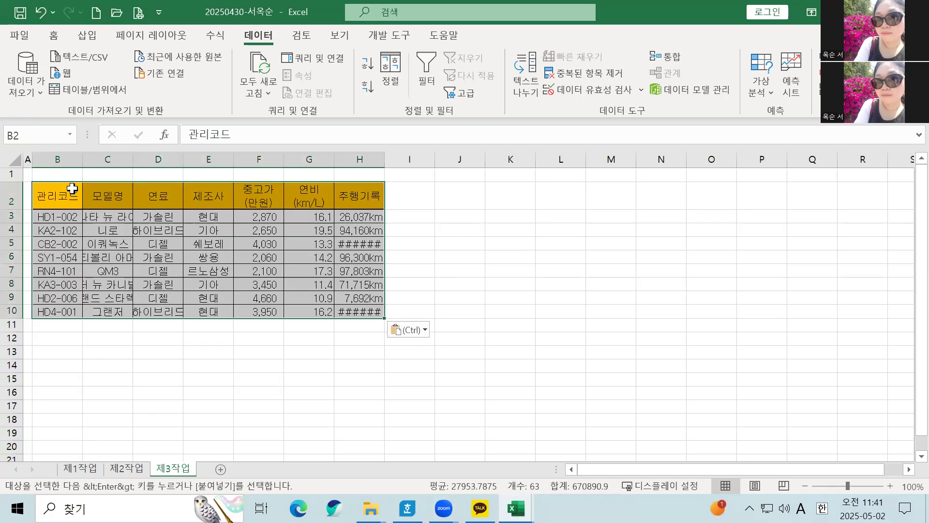
Widen columns B through H of the 제3작업 sheet together to an equal width.
{"action": "left_click", "coordinate": [116, 245]}
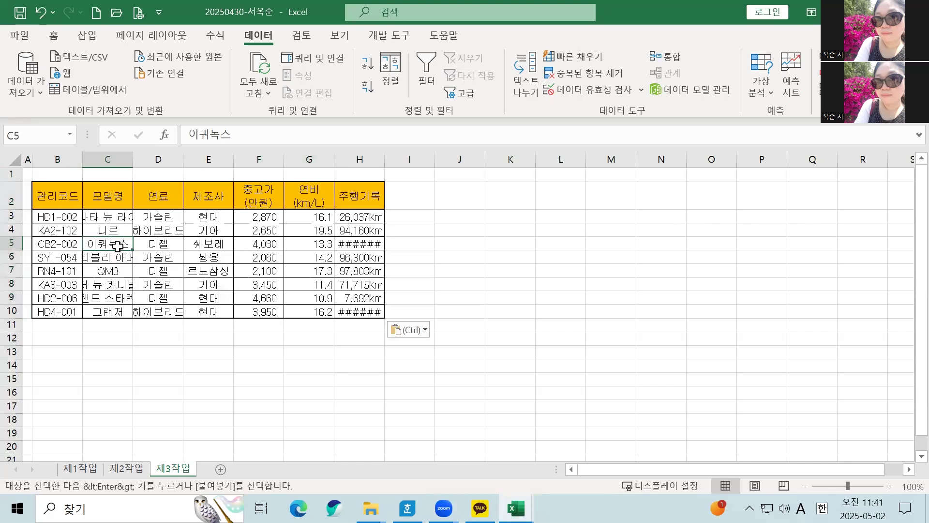
{"action": "left_click", "coordinate": [57, 158]}
{"action": "left_click_drag", "start_coordinate": [56, 163], "coordinate": [350, 164]}
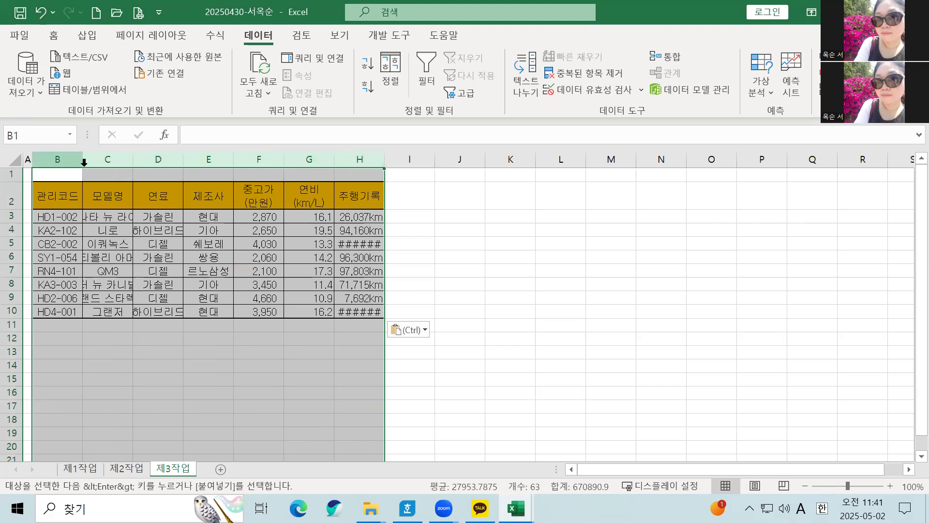
{"action": "mouse_move", "coordinate": [82, 161]}
{"action": "left_mouse_down"}
{"action": "mouse_move", "coordinate": [140, 164]}
{"action": "mouse_move", "coordinate": [99, 164]}
{"action": "left_mouse_up"}
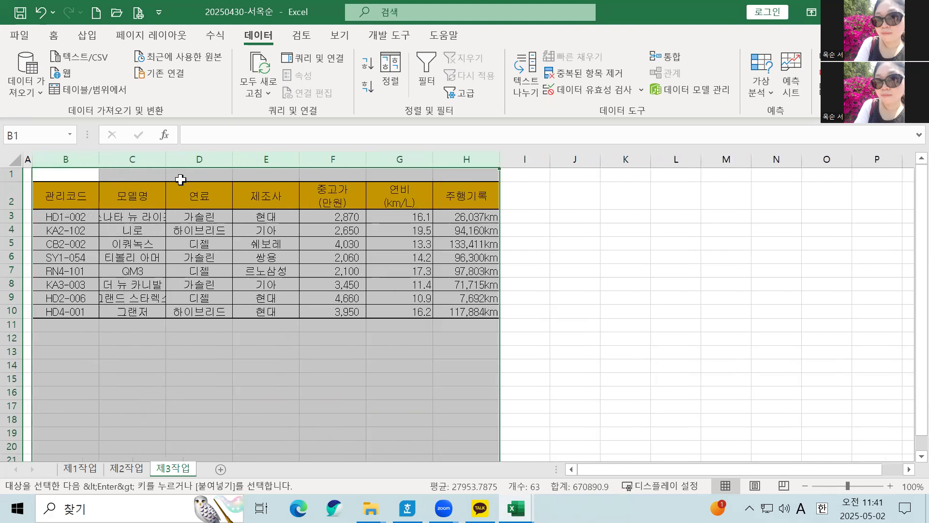
Widen column C of the 제3작업 sheet so the full 모델명 entries fit in their cells.
{"action": "left_click_drag", "start_coordinate": [166, 159], "coordinate": [244, 164]}
{"action": "left_click", "coordinate": [233, 258]}
{"action": "left_click", "coordinate": [191, 284]}
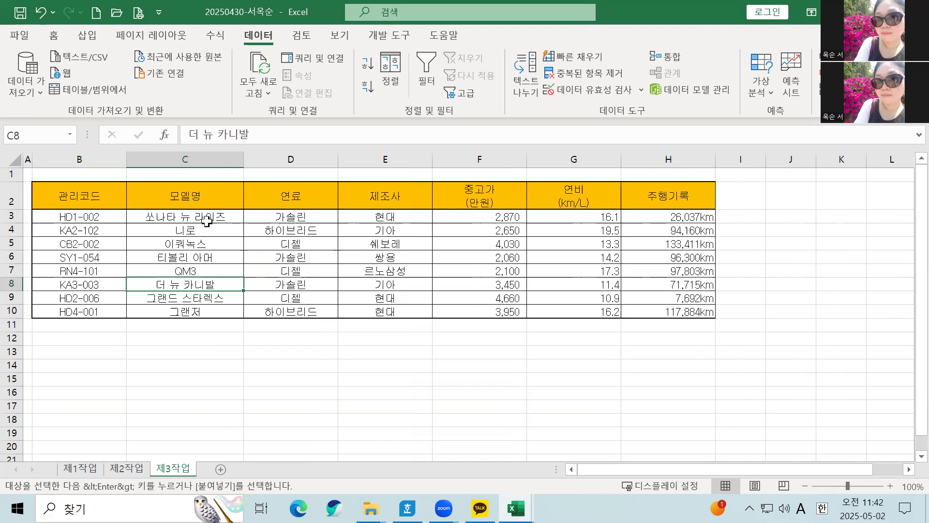
{"action": "left_click", "coordinate": [111, 199]}
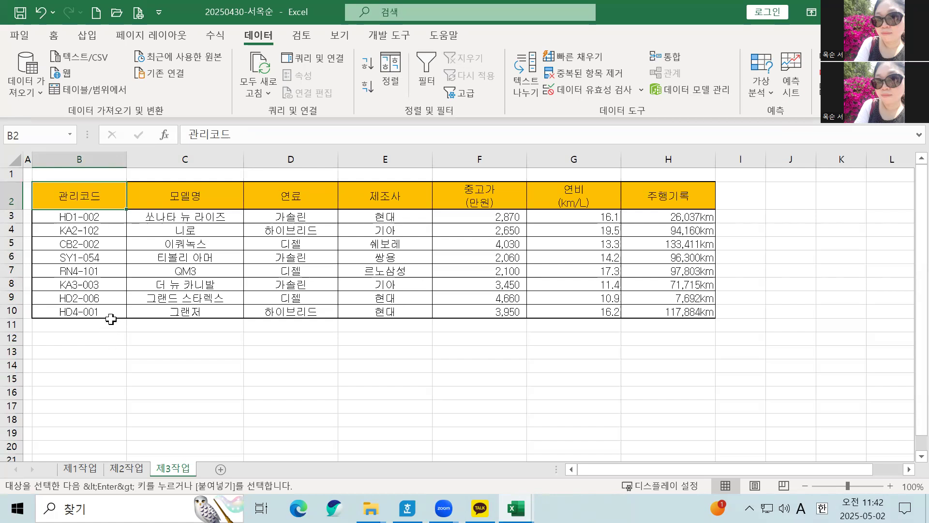
{"action": "left_click", "coordinate": [224, 286]}
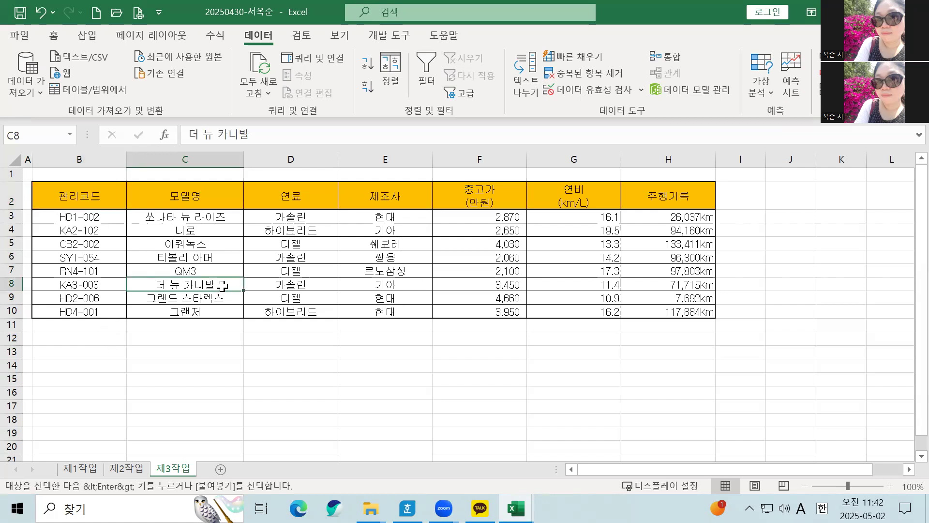
Sort the table on the 제3작업 sheet by 연료 in descending order of cell values.
{"action": "left_click", "coordinate": [103, 199]}
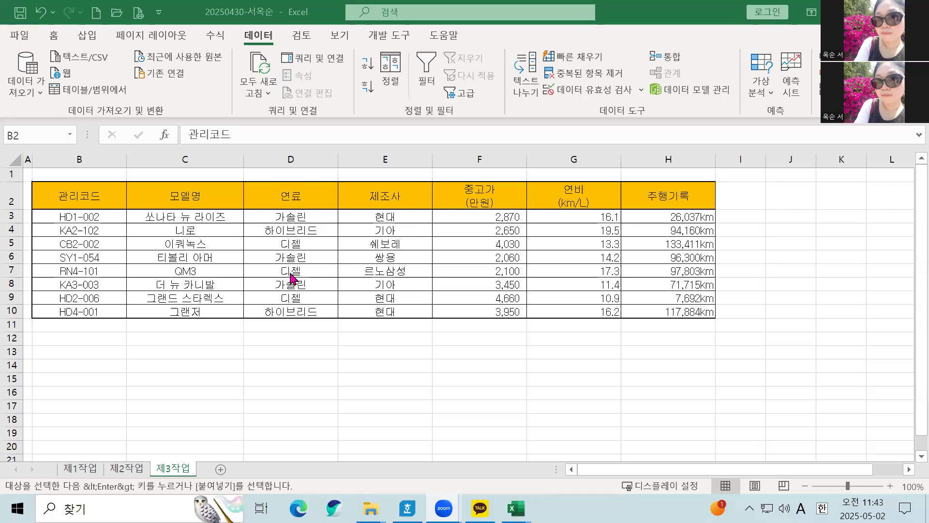
{"action": "left_click", "coordinate": [391, 77]}
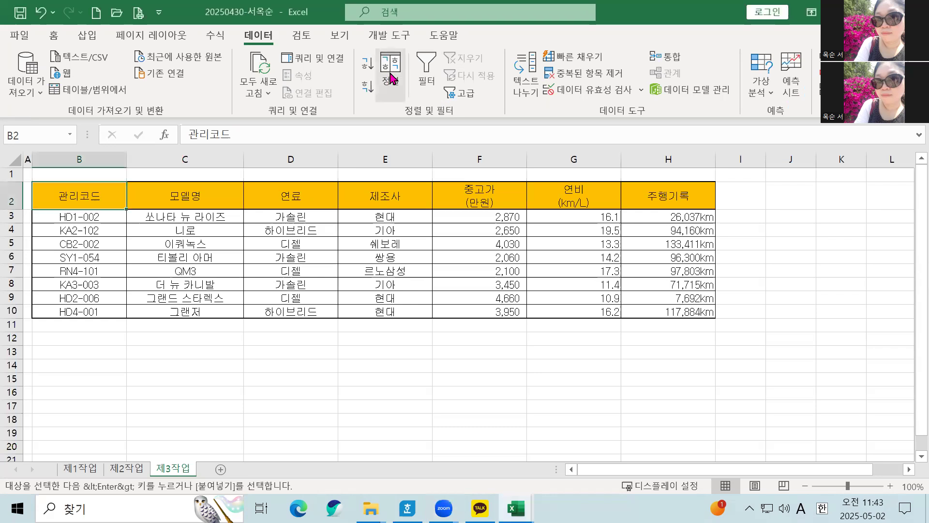
{"action": "left_click", "coordinate": [391, 78]}
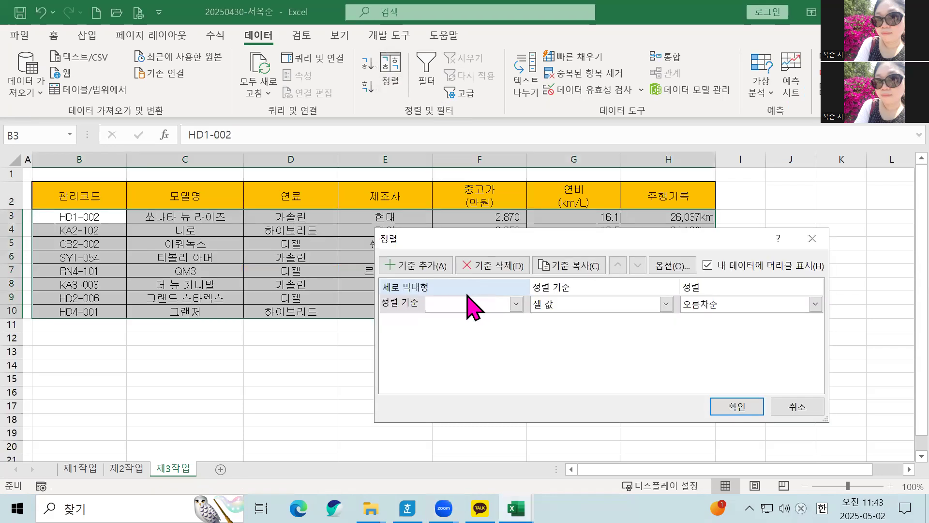
{"action": "left_click", "coordinate": [516, 304]}
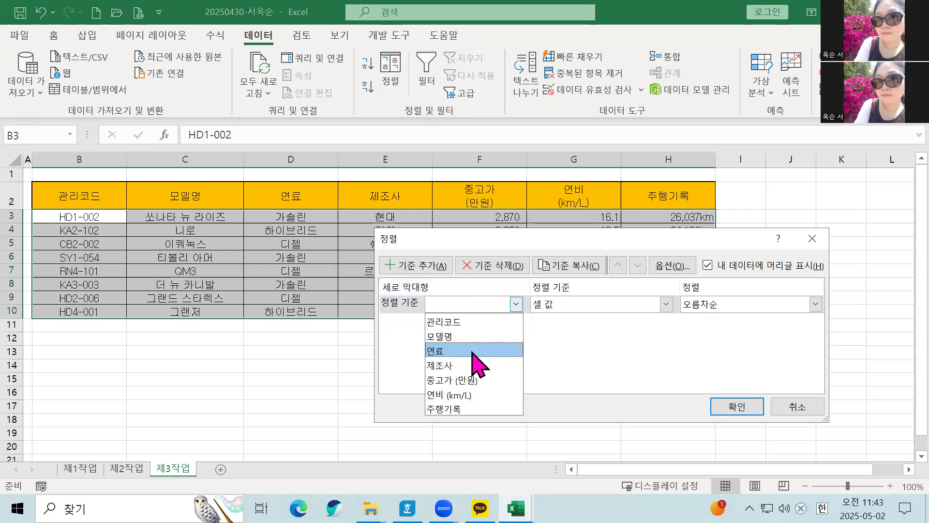
{"action": "left_click", "coordinate": [472, 352]}
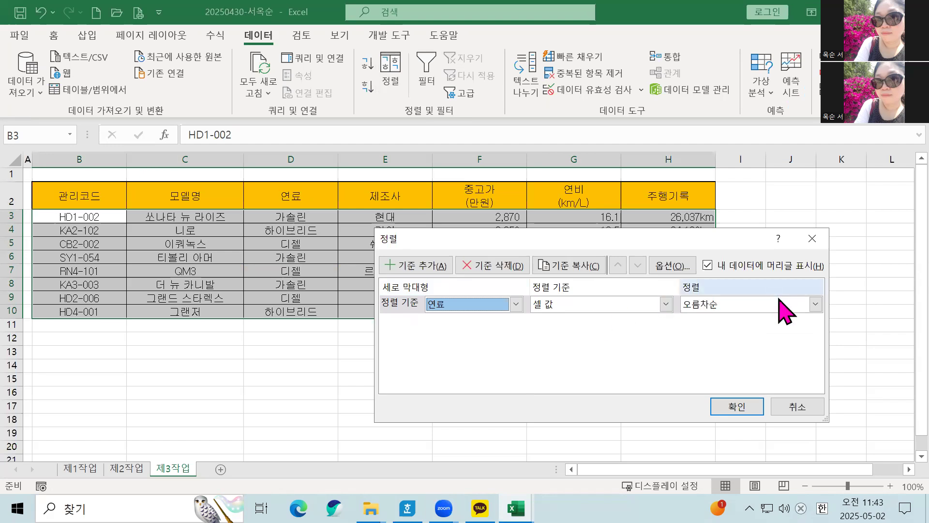
{"action": "left_click", "coordinate": [804, 299]}
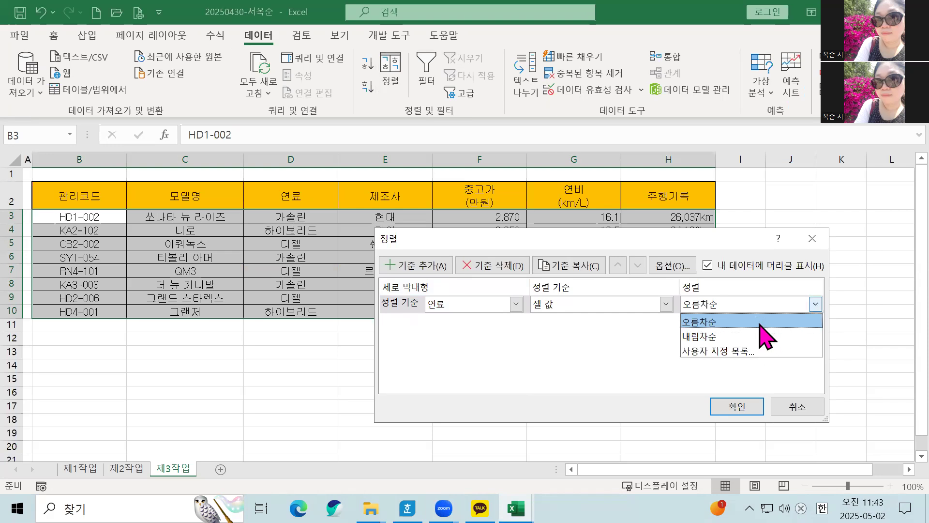
{"action": "left_click", "coordinate": [742, 336]}
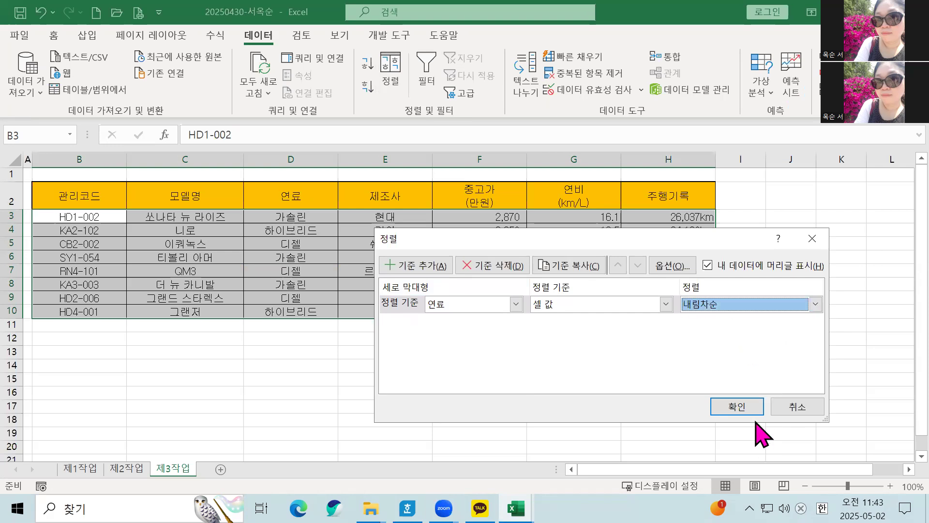
{"action": "left_click", "coordinate": [737, 405]}
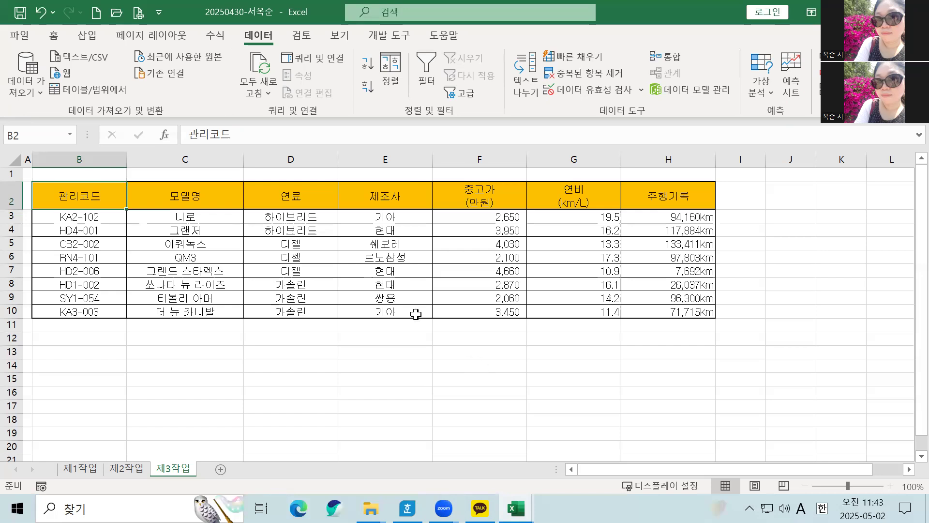
Check the order of the sorted 모델명 entries in rows 3 to 10 and their grouping by 연료.
{"action": "left_click", "coordinate": [174, 216]}
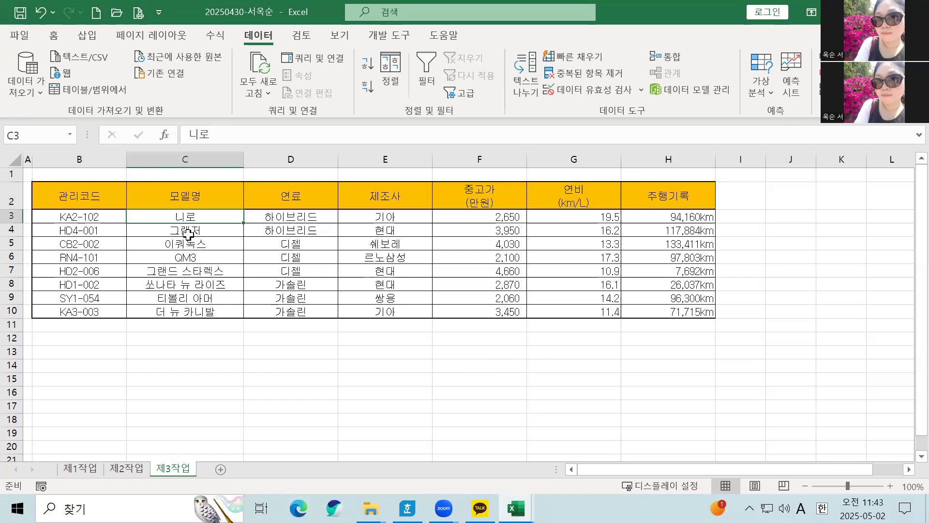
{"action": "left_click", "coordinate": [188, 235]}
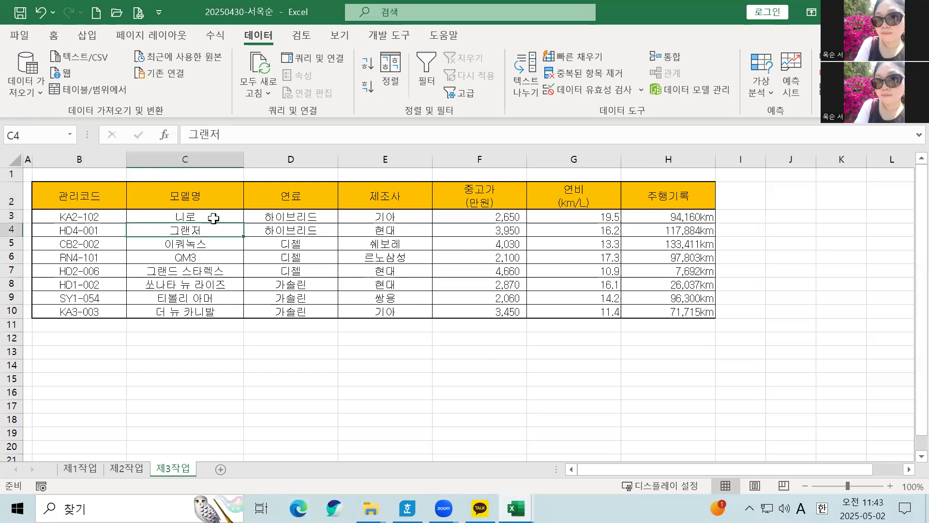
{"action": "left_click", "coordinate": [213, 218]}
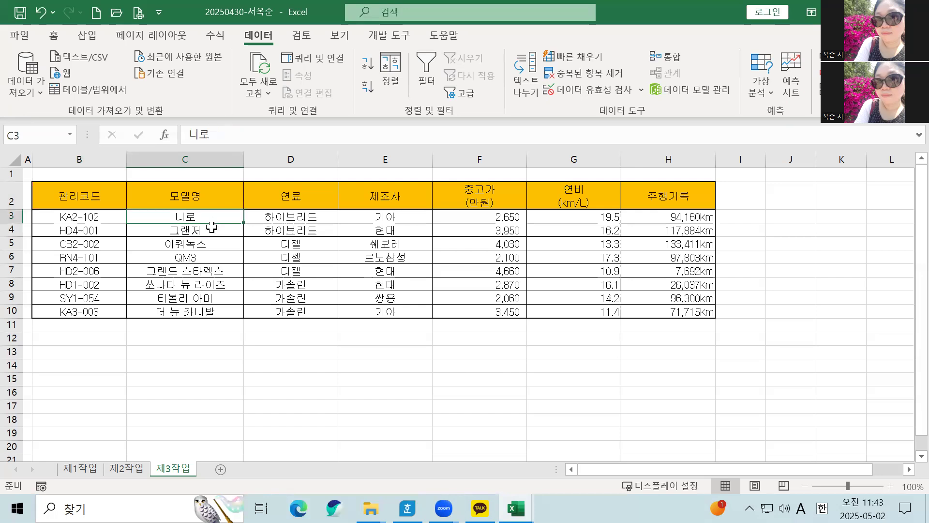
{"action": "left_click", "coordinate": [204, 232]}
{"action": "left_click", "coordinate": [203, 247]}
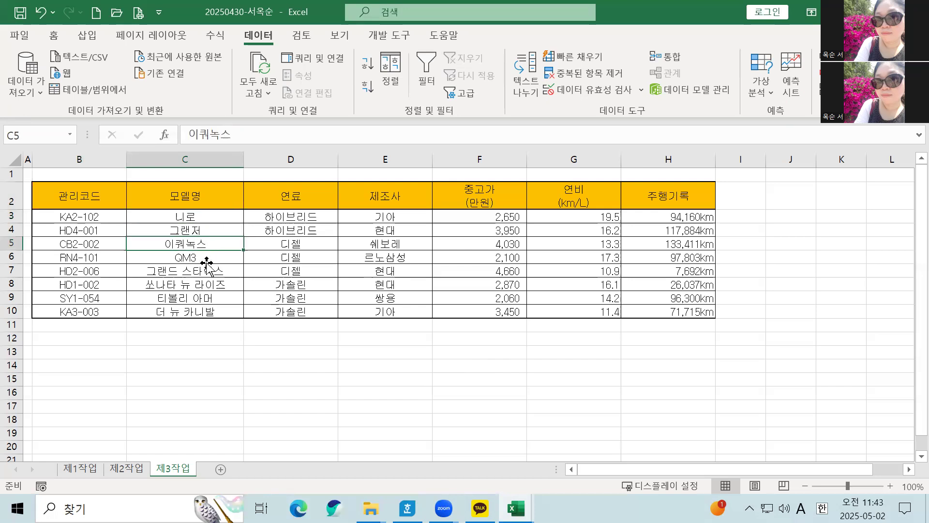
{"action": "left_click", "coordinate": [208, 258]}
{"action": "left_click", "coordinate": [219, 272]}
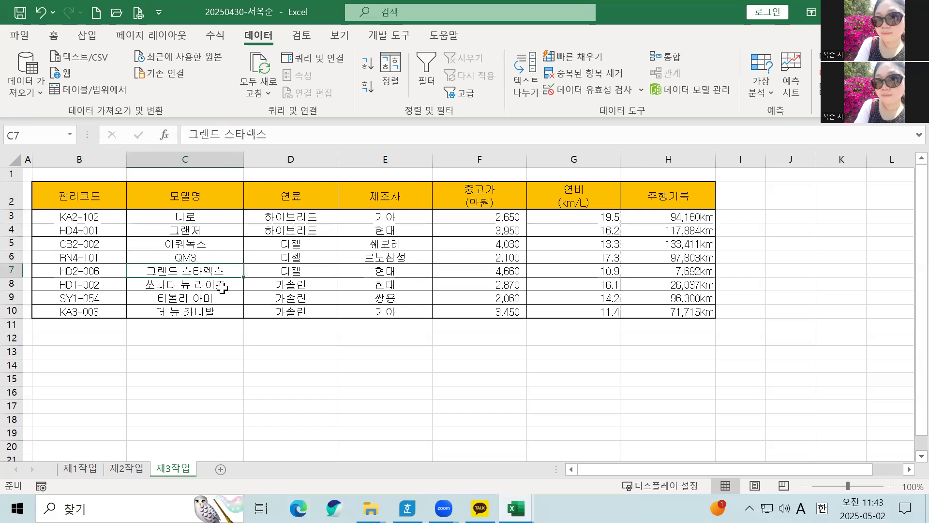
{"action": "left_click", "coordinate": [222, 288]}
{"action": "left_click", "coordinate": [213, 297]}
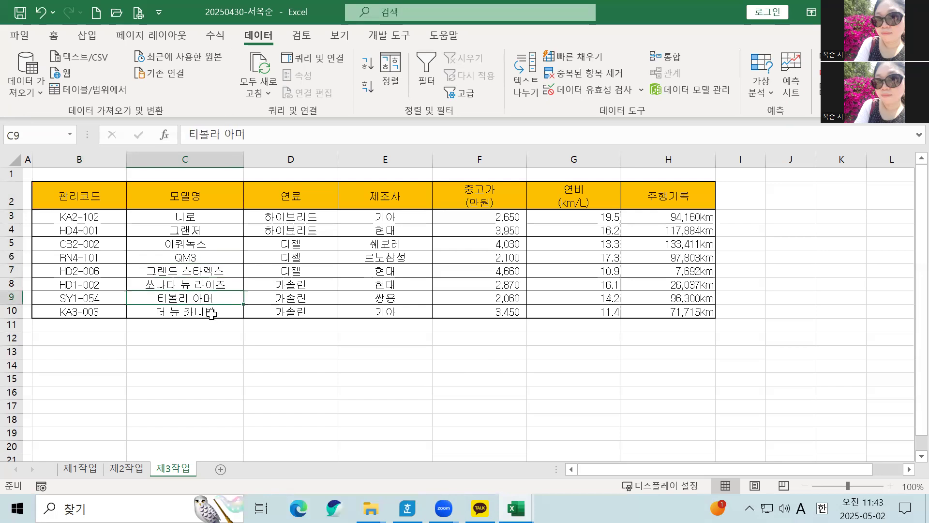
{"action": "left_click", "coordinate": [212, 313]}
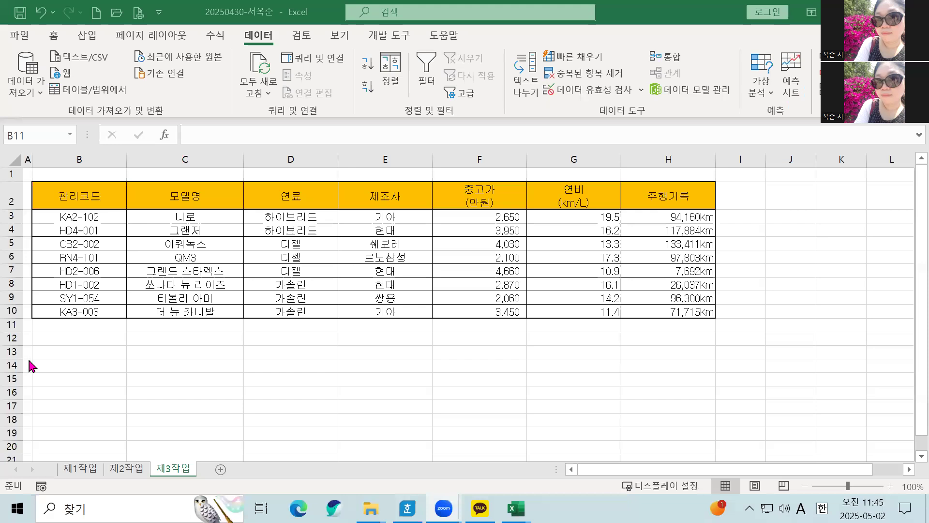
{"action": "left_click_drag", "start_coordinate": [292, 220], "coordinate": [292, 231]}
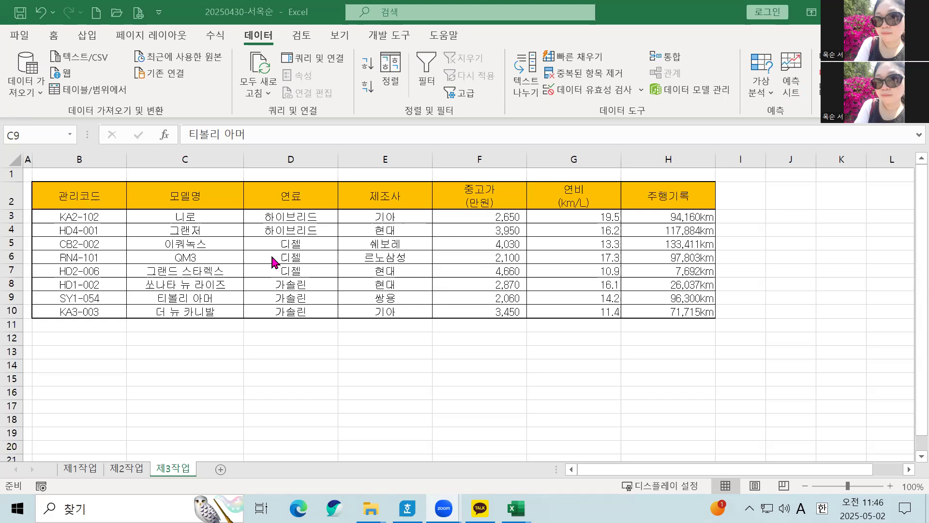
{"action": "left_click", "coordinate": [326, 241]}
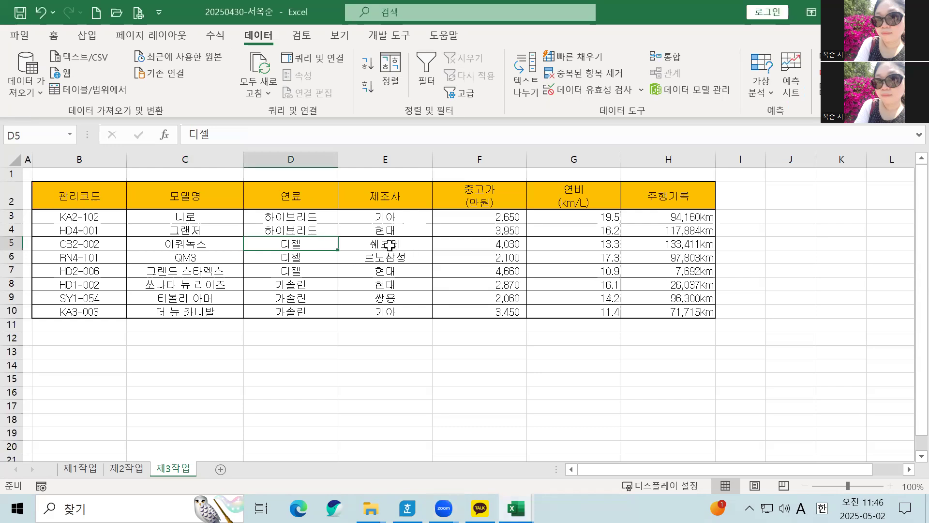
Start a subtotal on the sorted table, grouped by 연료 and using the 개수 function.
{"action": "left_click", "coordinate": [389, 243]}
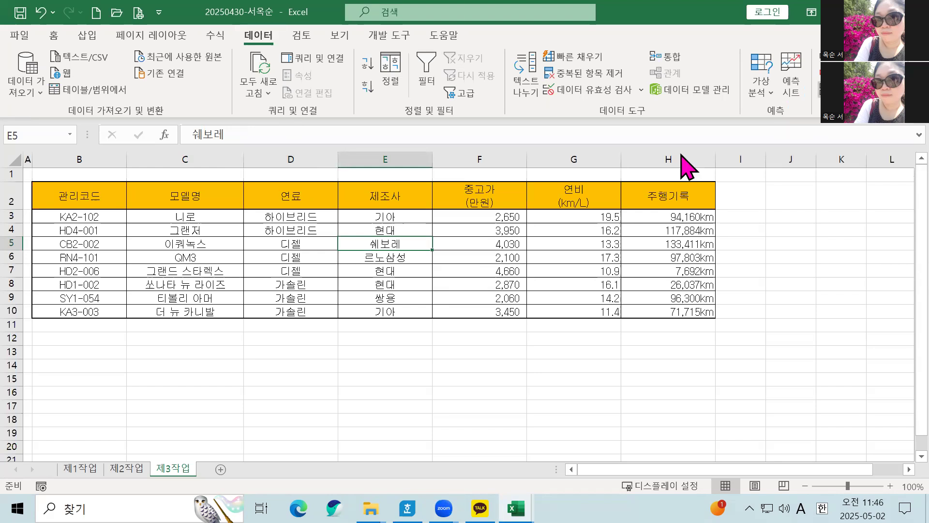
{"action": "key", "text": "alt+a"}
{"action": "key", "text": "b"}
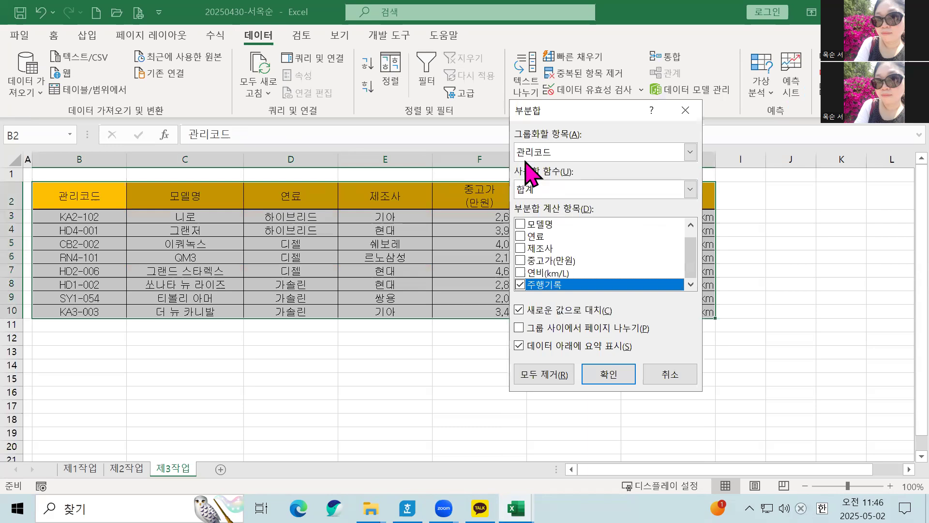
{"action": "left_click", "coordinate": [583, 152]}
{"action": "left_click", "coordinate": [563, 198]}
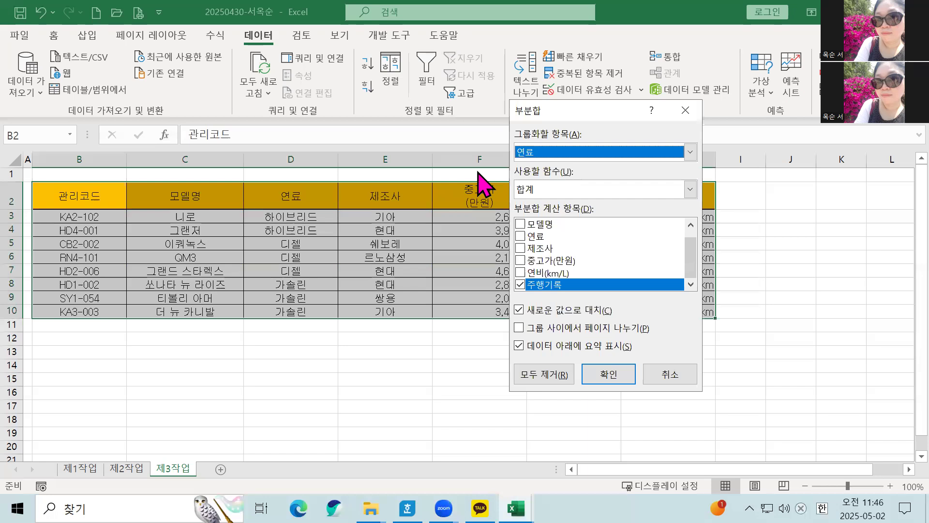
{"action": "left_click", "coordinate": [552, 189]}
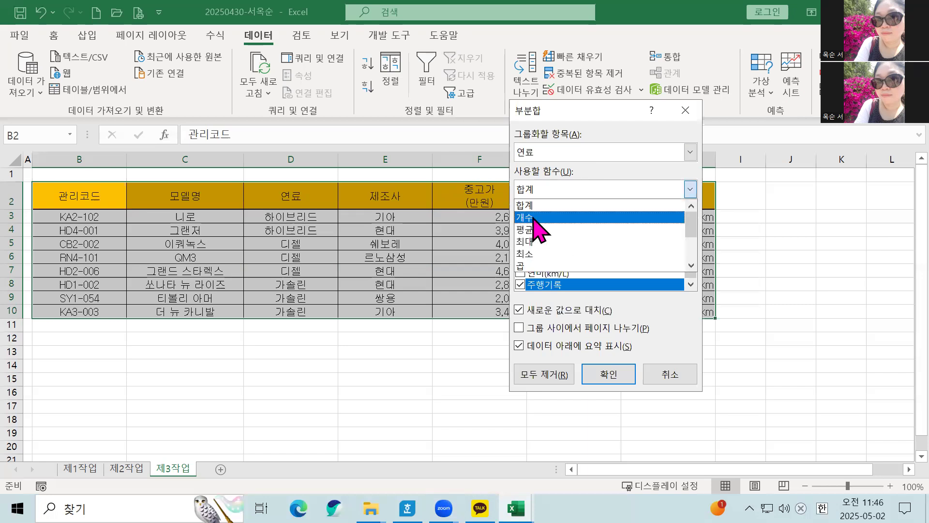
{"action": "left_click", "coordinate": [522, 219]}
Make 제조사 the only subtotaled field instead of 주행기록, turn off replacing current subtotals, and apply the subtotal.
{"action": "left_click", "coordinate": [522, 284]}
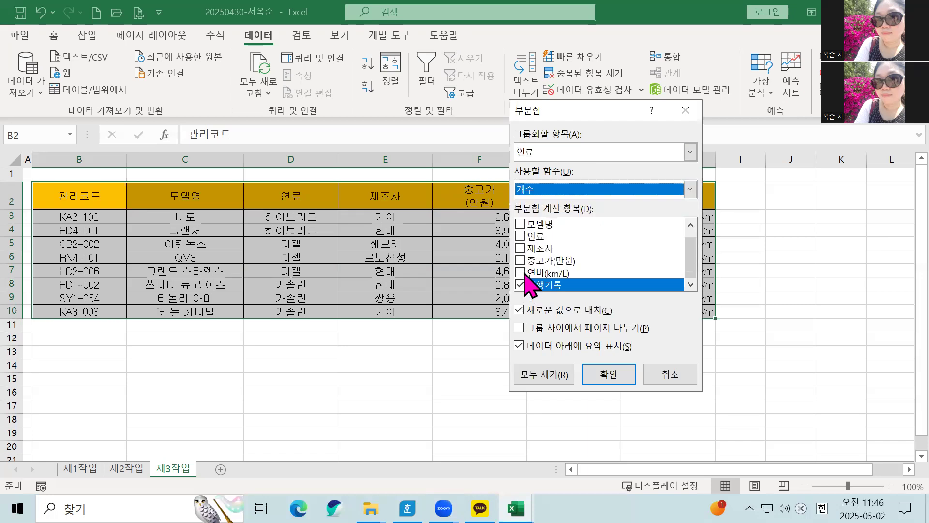
{"action": "scroll", "coordinate": [523, 252], "scroll_direction": "up", "scroll_amount": 1}
{"action": "left_click", "coordinate": [521, 260]}
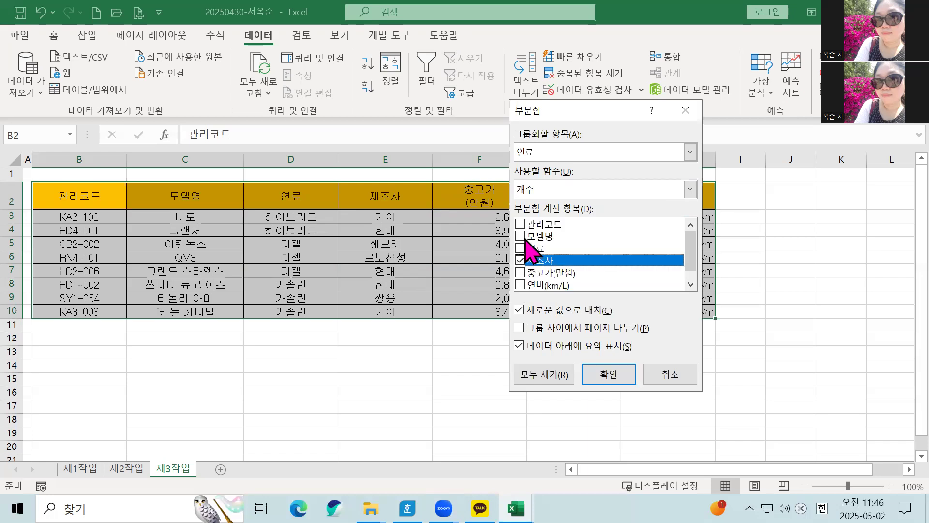
{"action": "scroll", "coordinate": [532, 258], "scroll_direction": "down", "scroll_amount": 1}
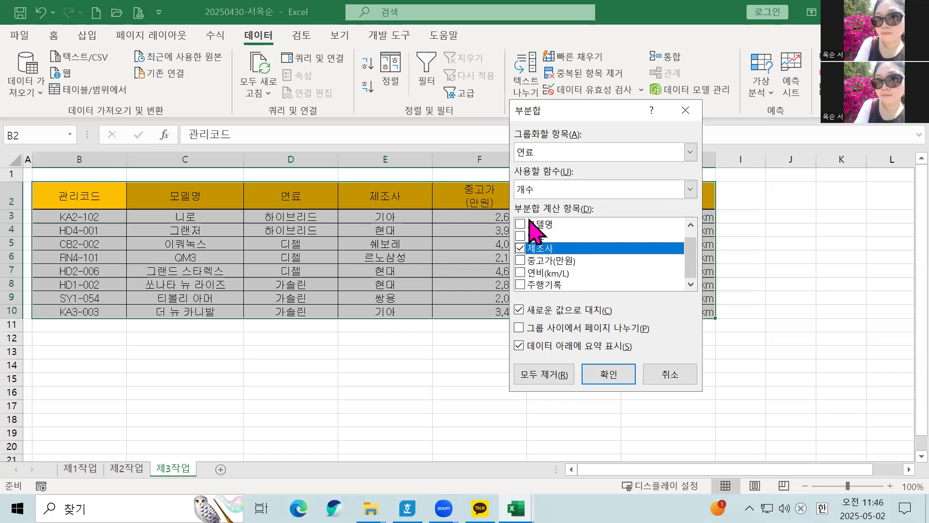
{"action": "scroll", "coordinate": [542, 284], "scroll_direction": "up", "scroll_amount": 1}
{"action": "scroll", "coordinate": [539, 288], "scroll_direction": "down", "scroll_amount": 1}
{"action": "left_click", "coordinate": [520, 311]}
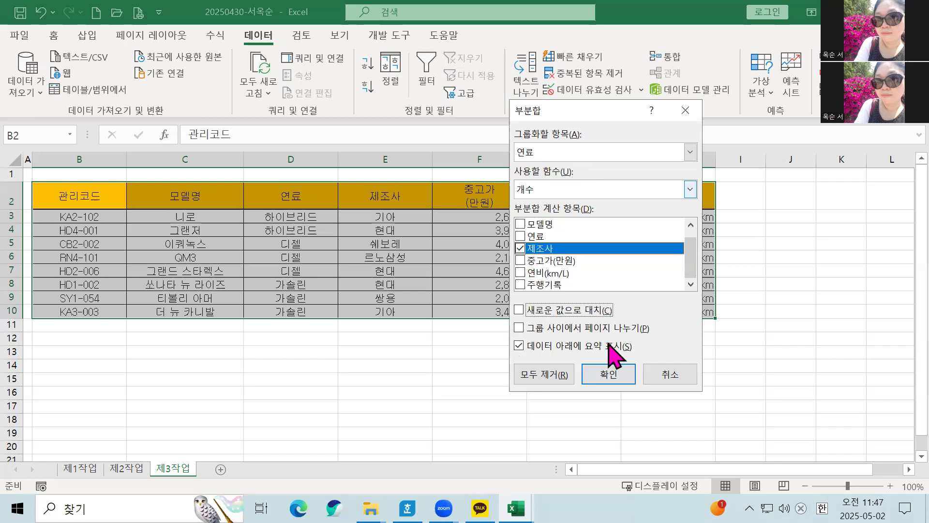
{"action": "left_click", "coordinate": [604, 372]}
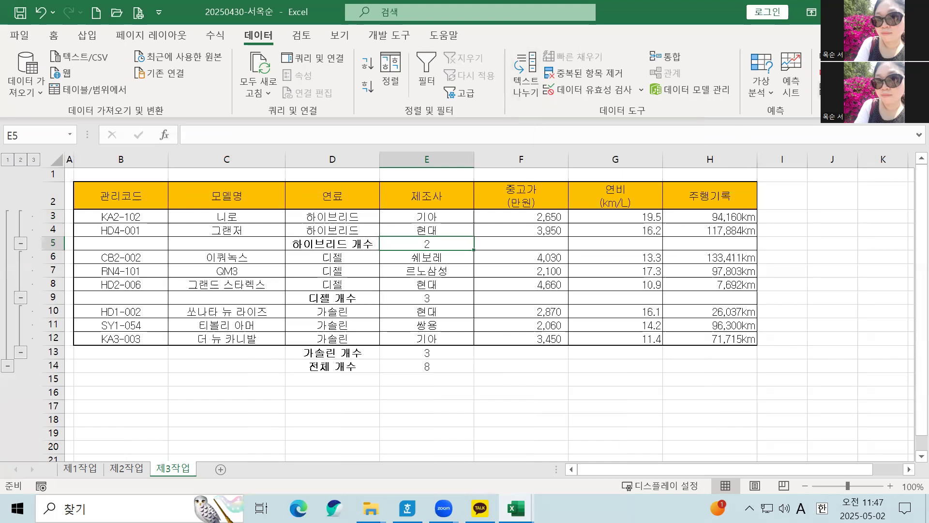
Add a second subtotal grouped by 연료 that calculates the 평균 of 중고가(만원) only, keeping the existing count subtotal.
{"action": "left_click", "coordinate": [900, 78]}
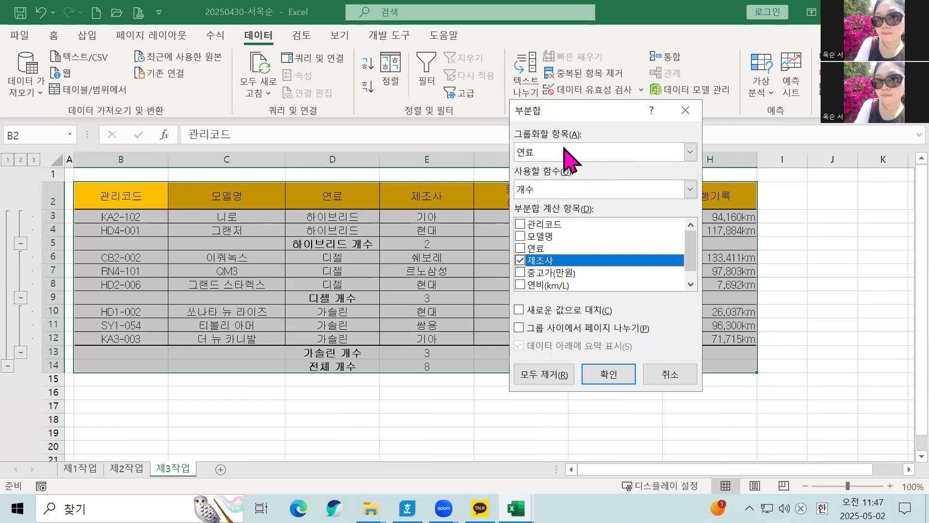
{"action": "left_click", "coordinate": [541, 191]}
{"action": "left_click", "coordinate": [535, 240]}
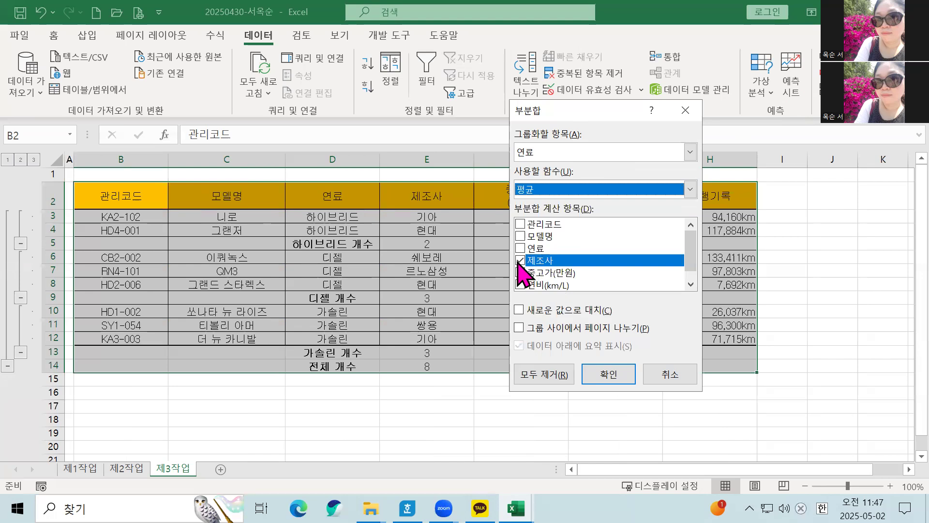
{"action": "left_click", "coordinate": [521, 261]}
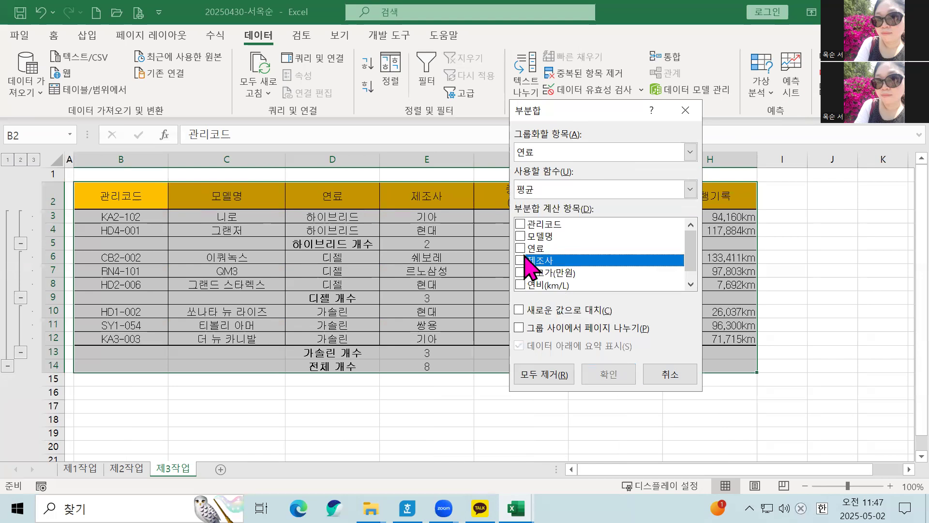
{"action": "scroll", "coordinate": [526, 264], "scroll_direction": "down", "scroll_amount": 1}
{"action": "left_click", "coordinate": [521, 261]}
{"action": "scroll", "coordinate": [527, 271], "scroll_direction": "up", "scroll_amount": 1}
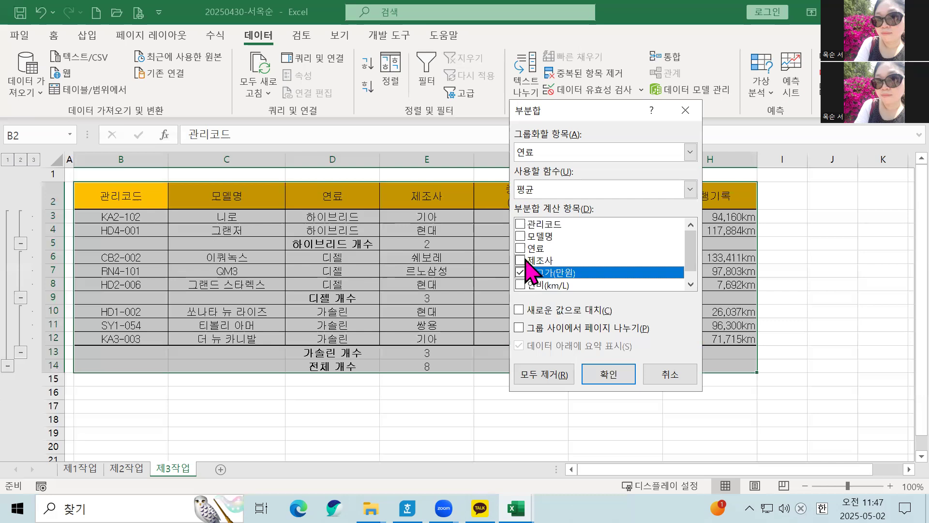
{"action": "scroll", "coordinate": [530, 271], "scroll_direction": "down", "scroll_amount": 1}
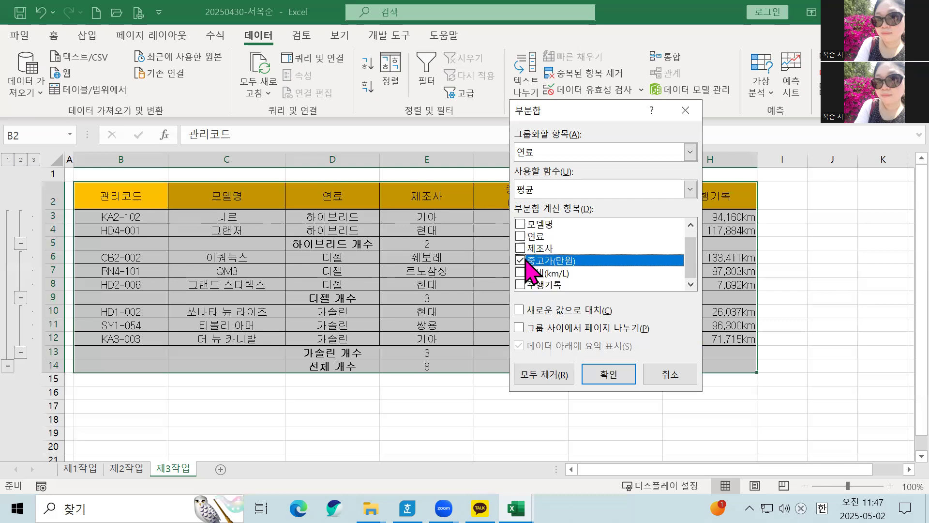
{"action": "left_click", "coordinate": [609, 374]}
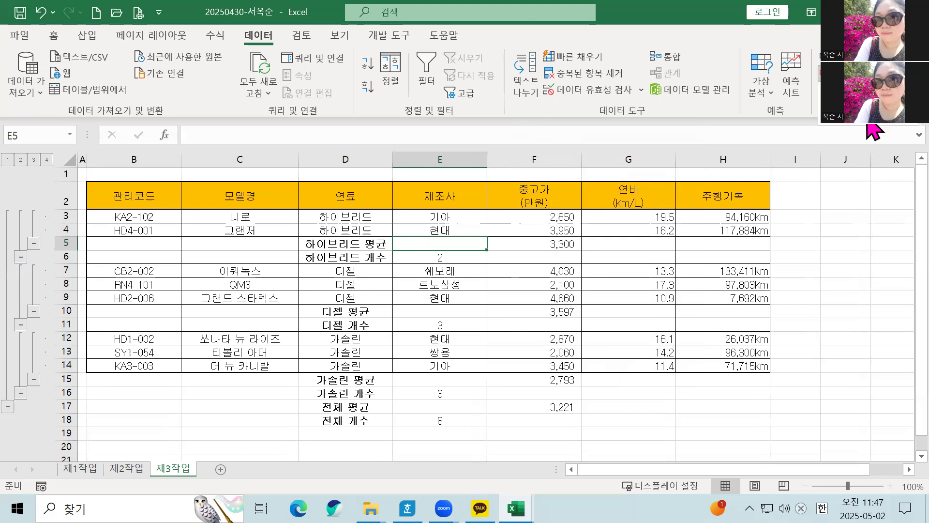
Clear the outline grouping from the subtotaled table while keeping its subtotal rows.
{"action": "left_click", "coordinate": [852, 118]}
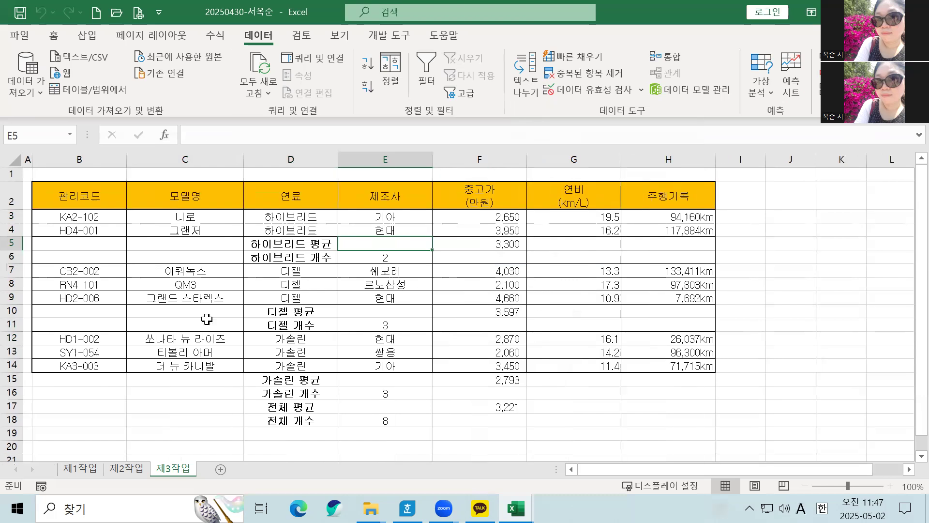
{"action": "left_click", "coordinate": [571, 284]}
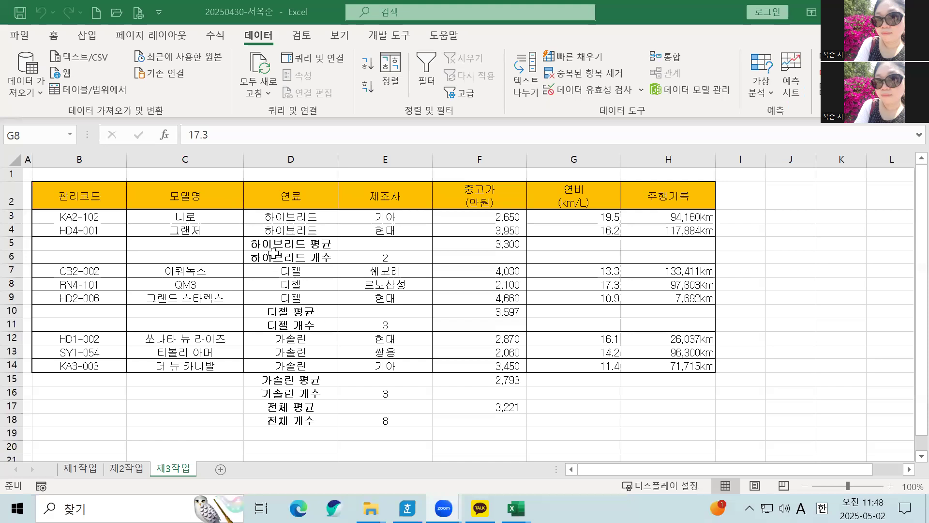
{"action": "left_click", "coordinate": [231, 275]}
{"action": "left_click", "coordinate": [339, 294]}
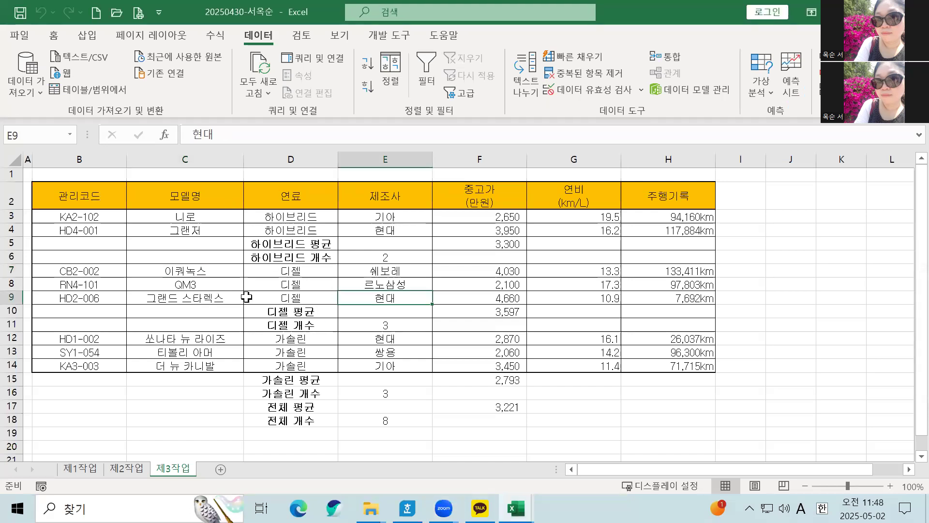
Remove all 평균 and 개수 subtotals from the table grouped by 연료.
{"action": "left_click", "coordinate": [285, 280]}
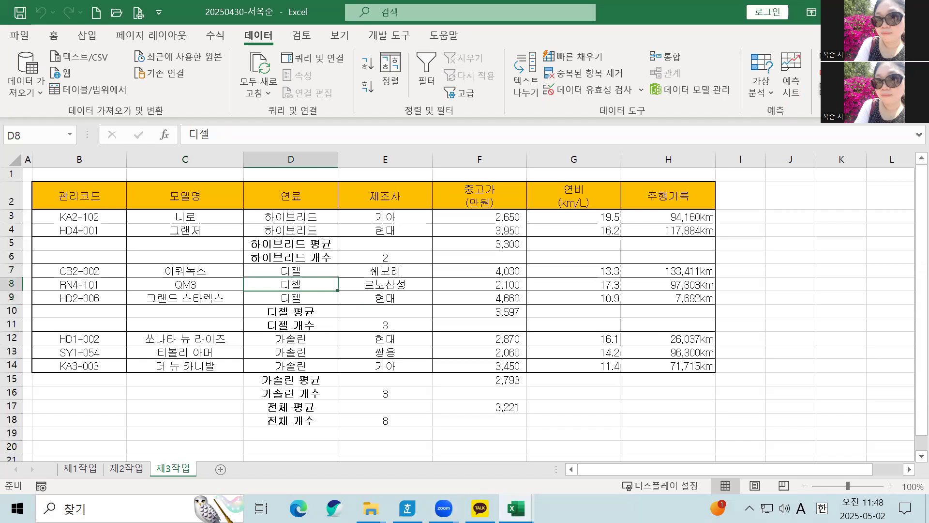
{"action": "key", "text": "alt+a"}
{"action": "key", "text": "b"}
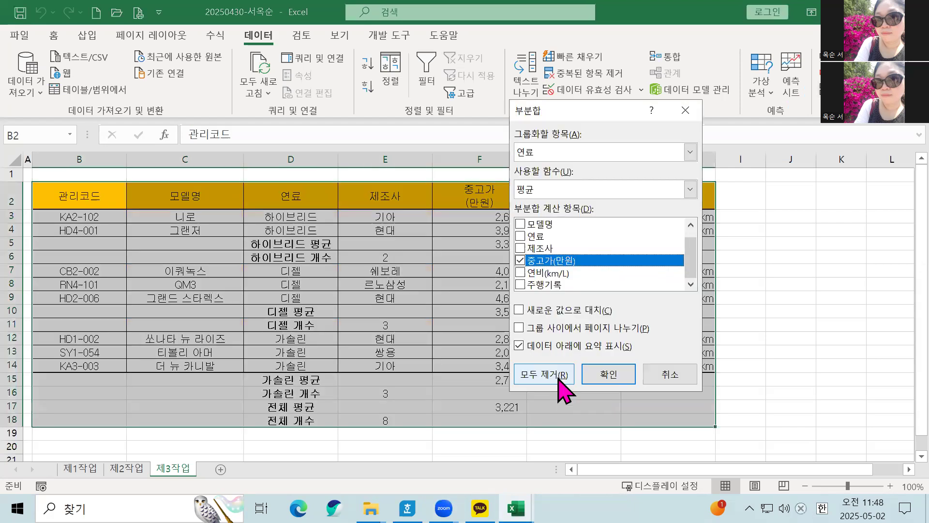
{"action": "left_click", "coordinate": [549, 373]}
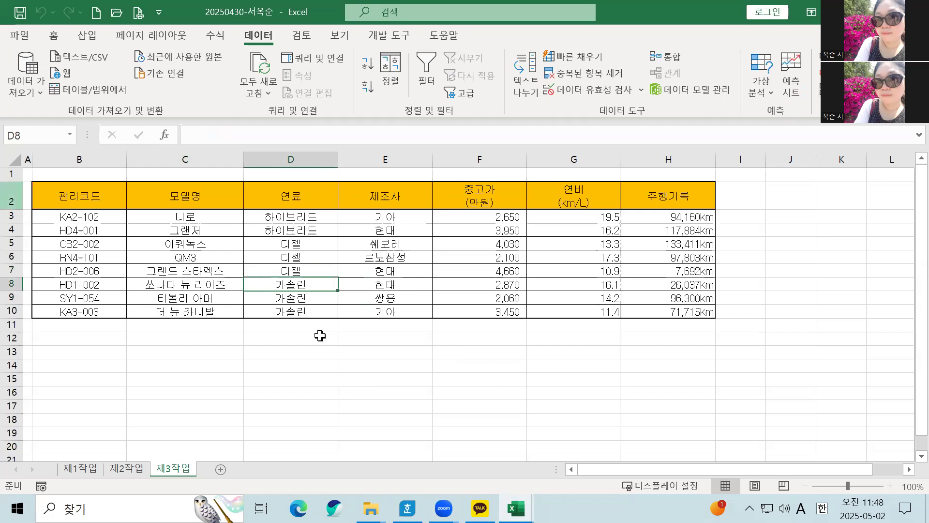
Delete rows 2 to 10 containing the sorted table from the 제3작업 sheet.
{"action": "left_click", "coordinate": [12, 196]}
{"action": "left_click_drag", "start_coordinate": [20, 314], "coordinate": [15, 310]}
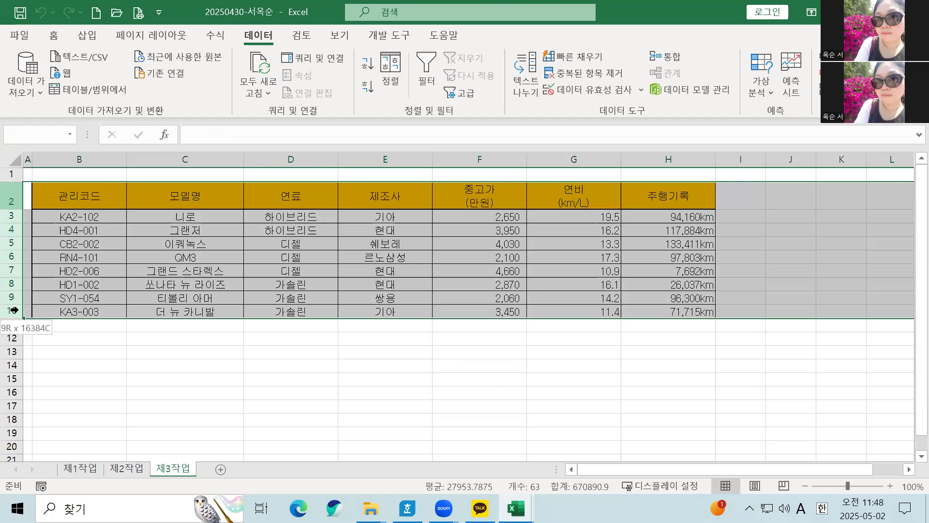
{"action": "right_click", "coordinate": [8, 232]}
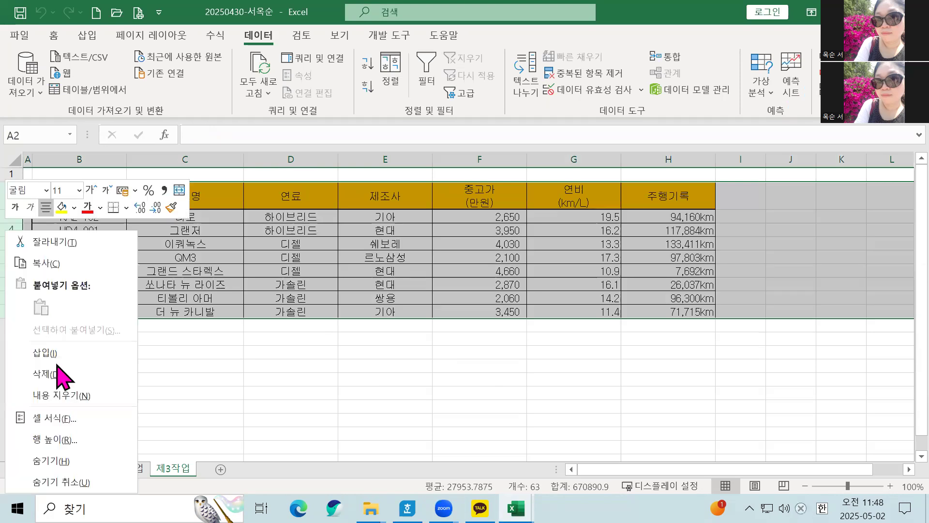
{"action": "left_click", "coordinate": [56, 374]}
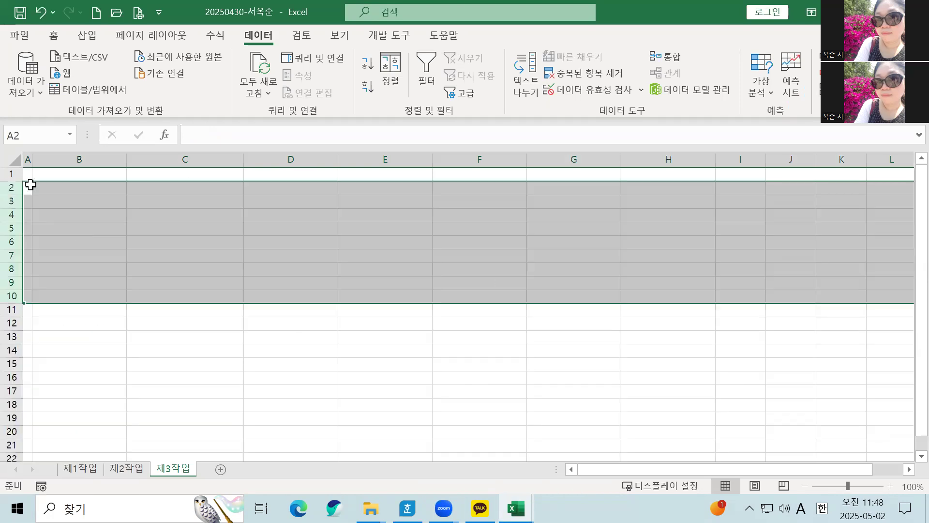
{"action": "left_click", "coordinate": [49, 228]}
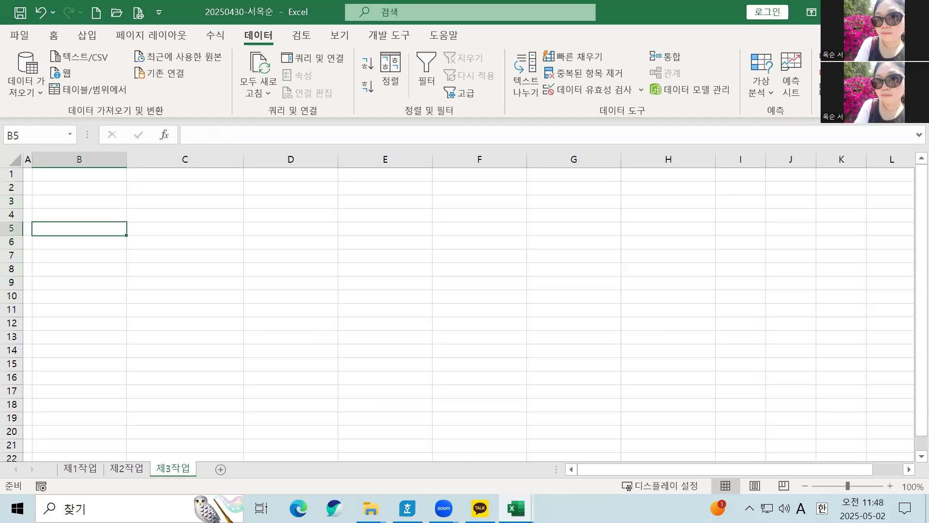